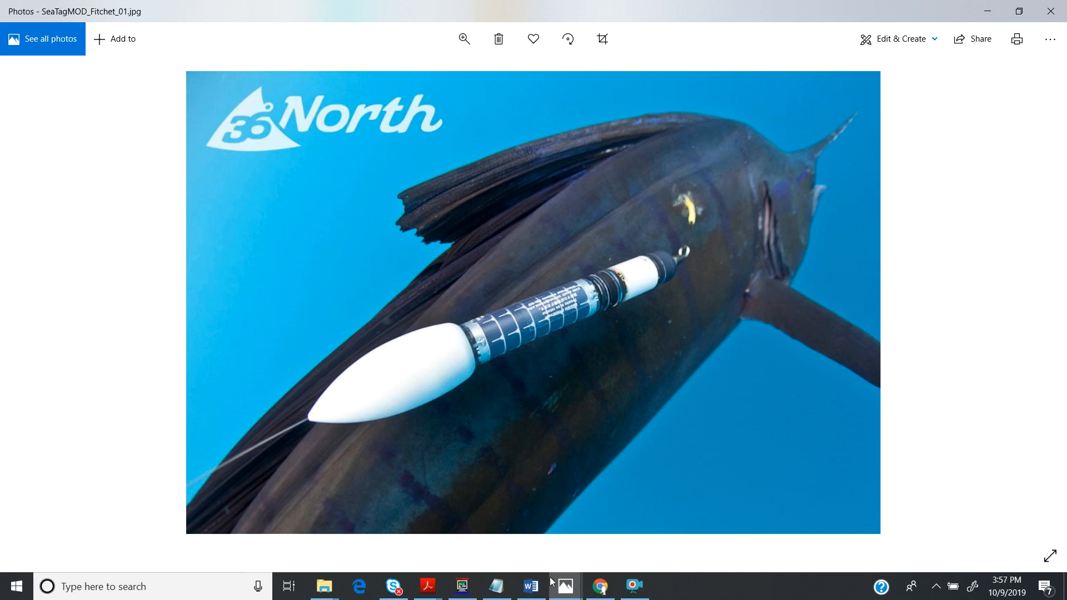
# View the open landscape photo and the SeaTagMOD_Fitchet_01 photo, and minimize the photo viewer
pyautogui.click(566, 593)
pyautogui.click(502, 525)
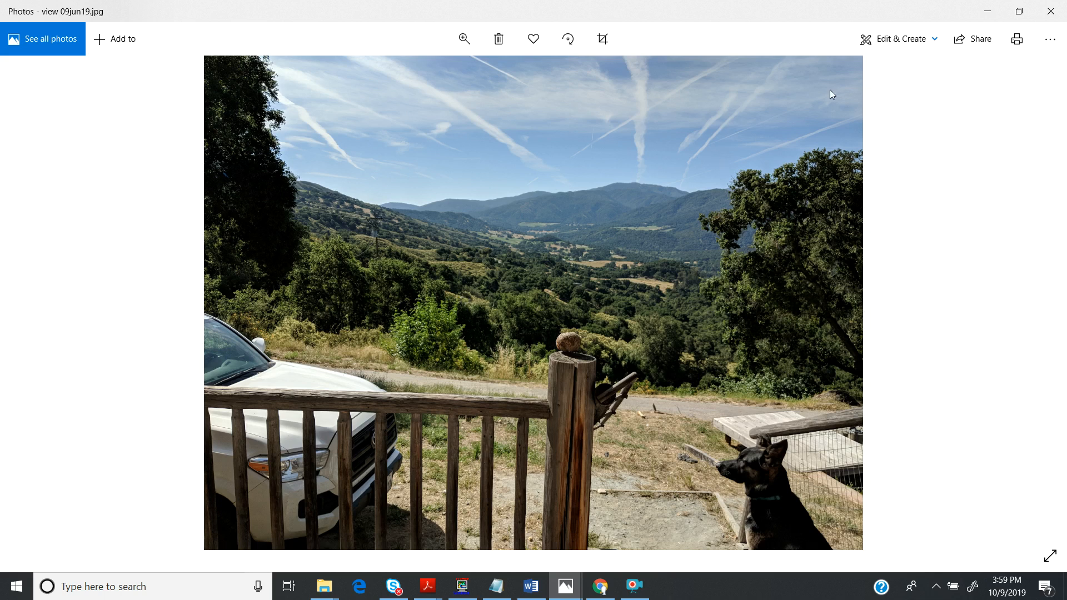
pyautogui.press('Right')
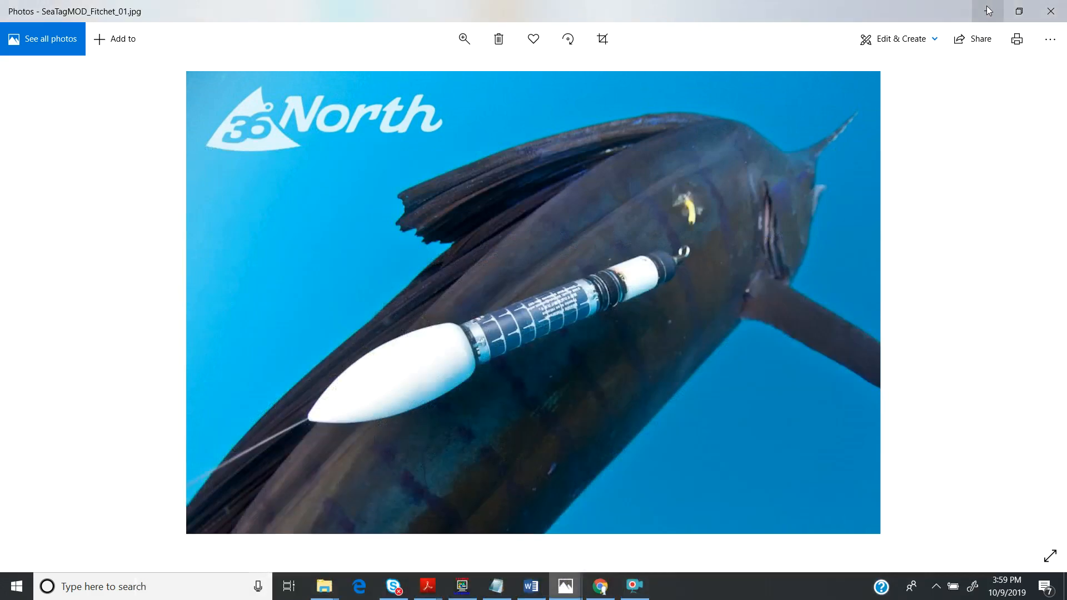
pyautogui.click(987, 10)
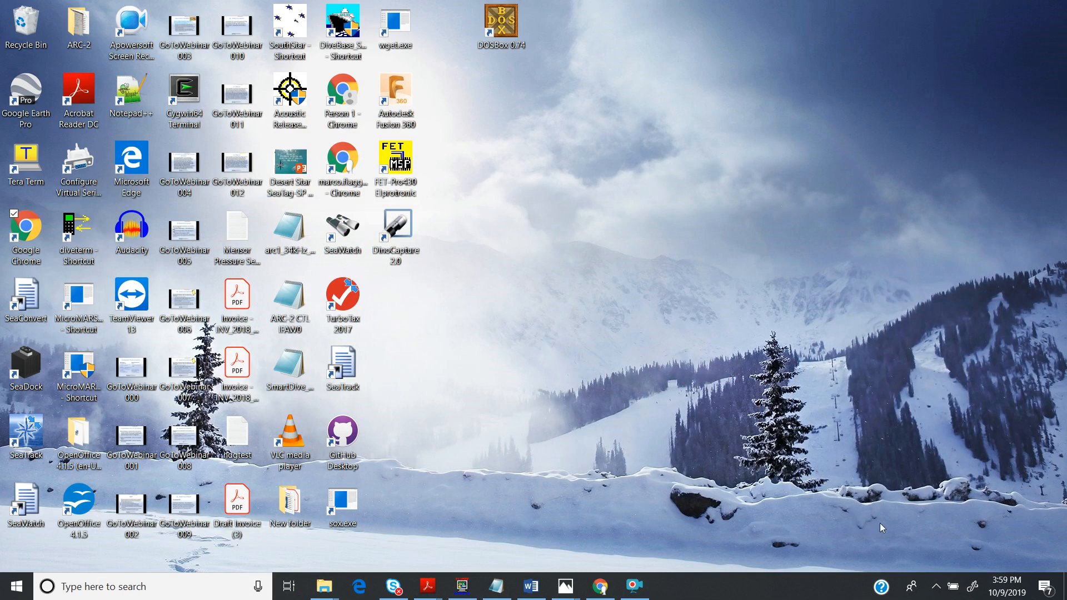
# Show the configuration window of the SeaWatch program running in the background and update the archive for the selected platforms
pyautogui.click(937, 587)
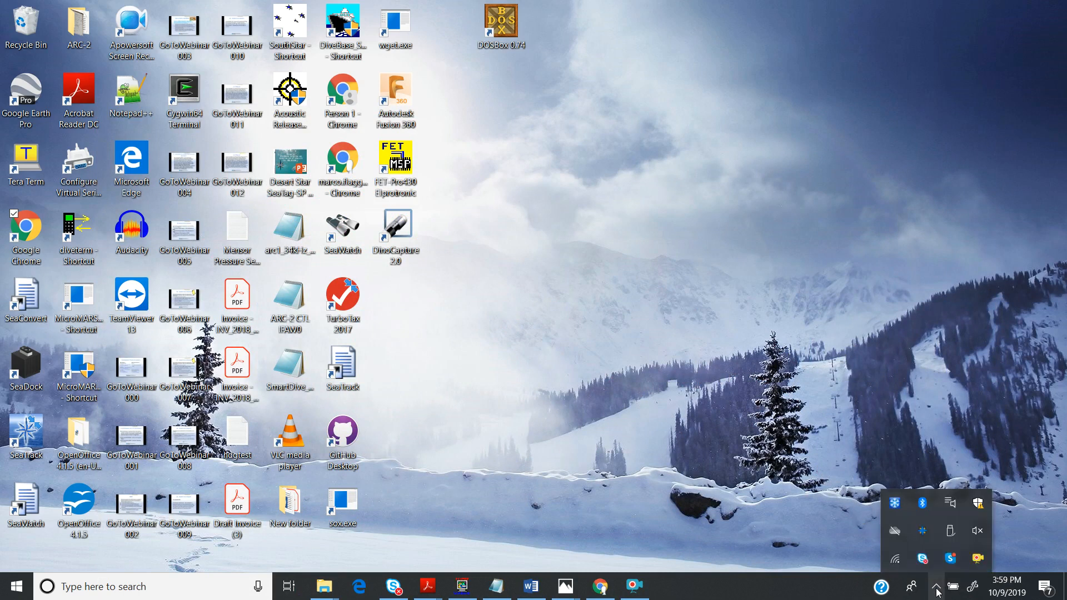
pyautogui.rightClick(924, 532)
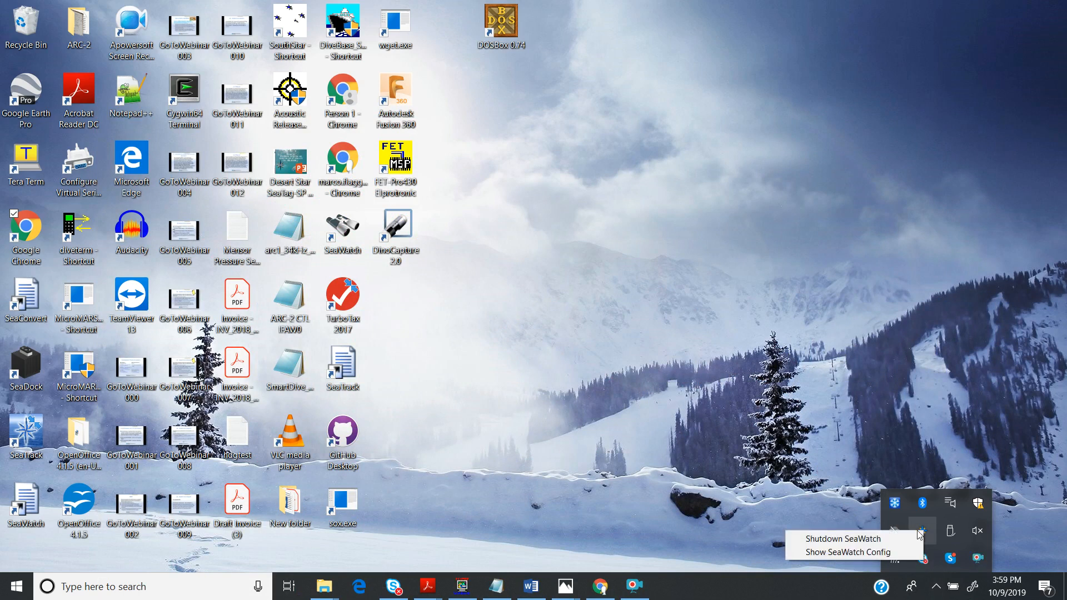
pyautogui.click(875, 553)
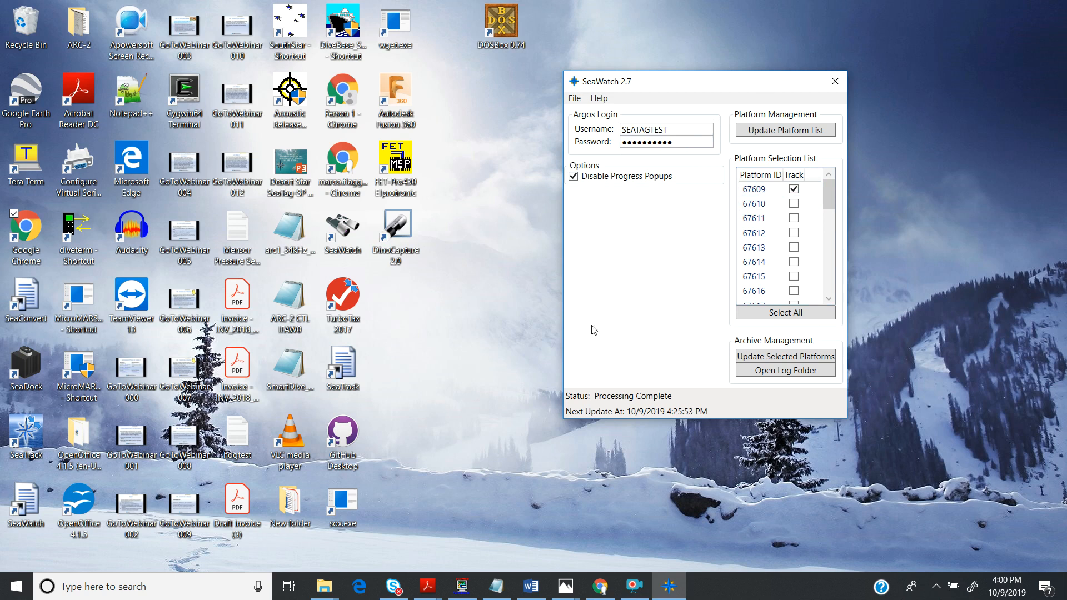
pyautogui.click(794, 358)
# Open the SeaWatch log folder and load 67609_argos from the Argos folder, dismissing the Office activation wizard
pyautogui.click(795, 371)
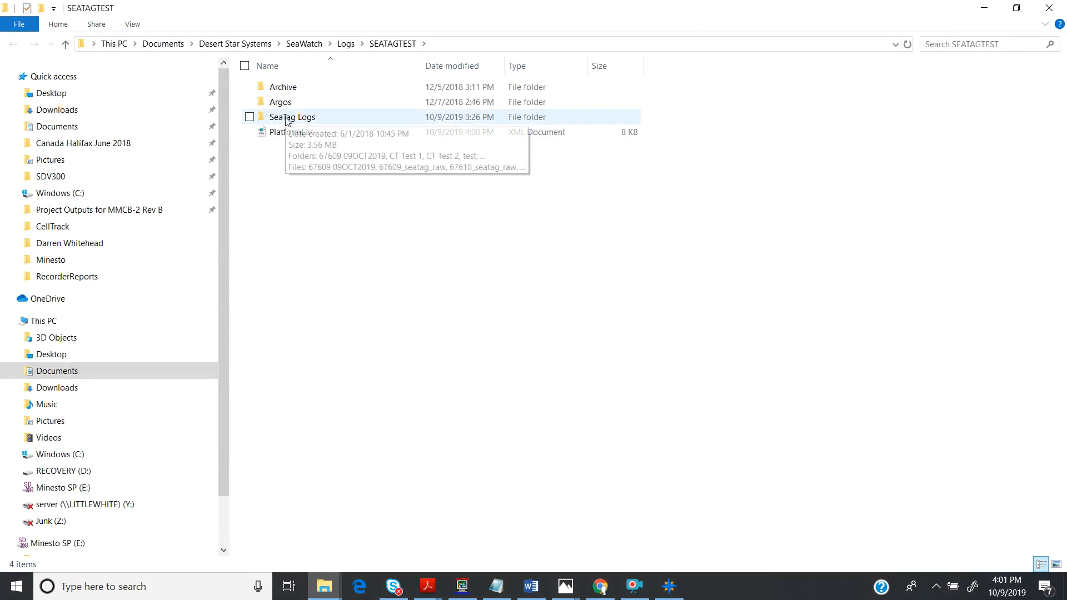
pyautogui.doubleClick(273, 103)
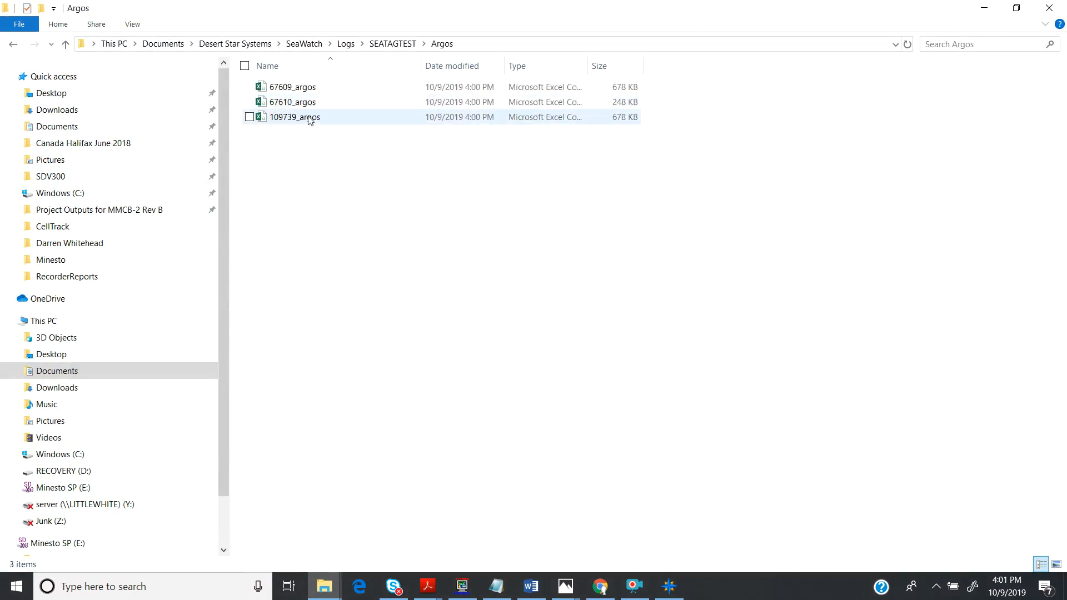
pyautogui.click(294, 89)
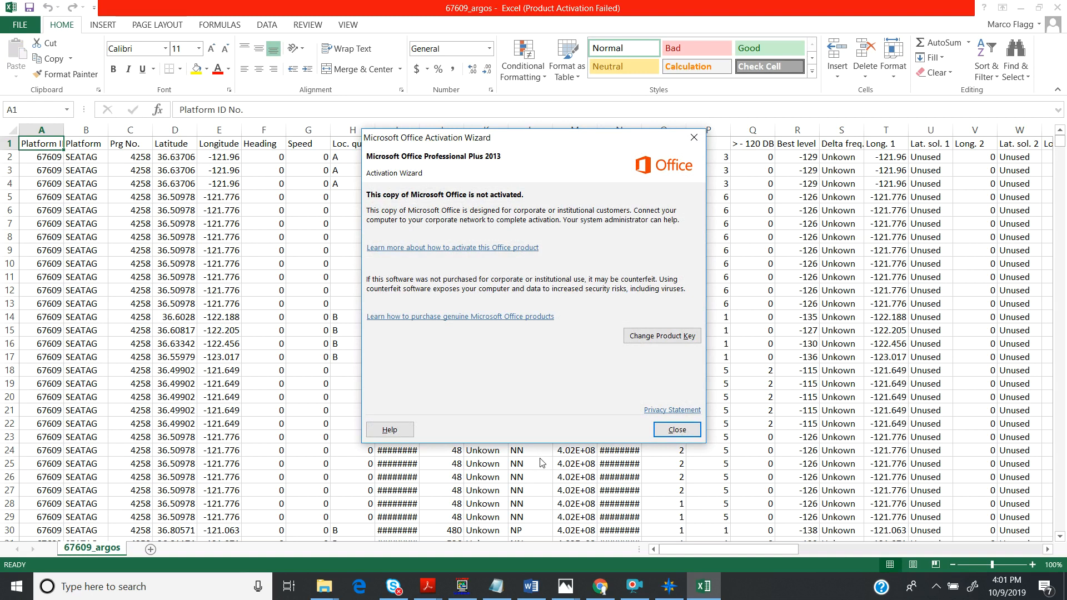
pyautogui.click(675, 430)
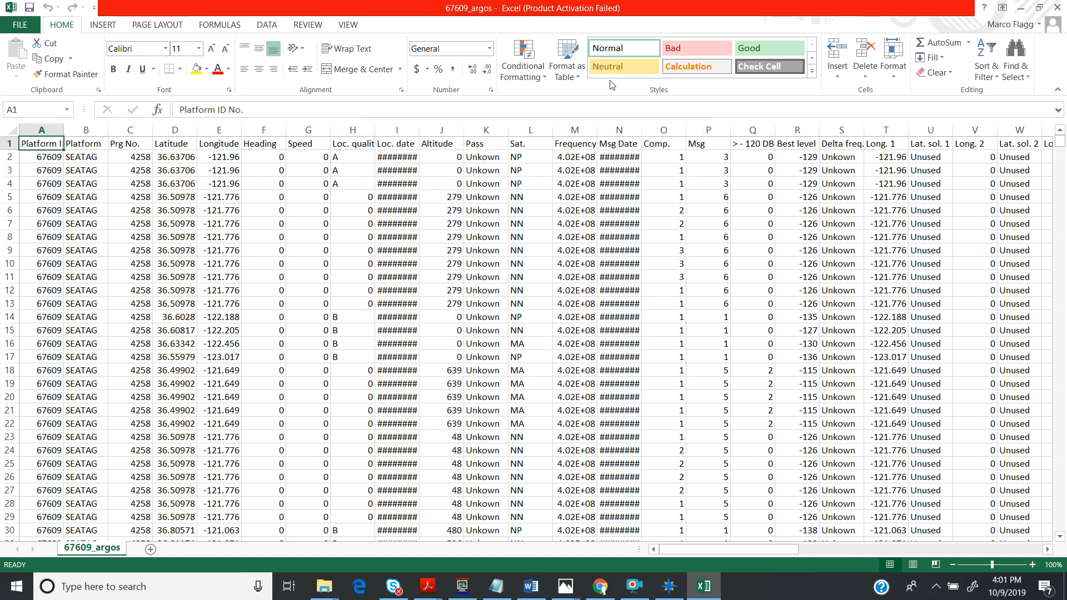
# Widen the Msg Date and Loc. date columns enough to read the full dates and times
pyautogui.moveTo(641, 129); pyautogui.dragTo(702, 130)
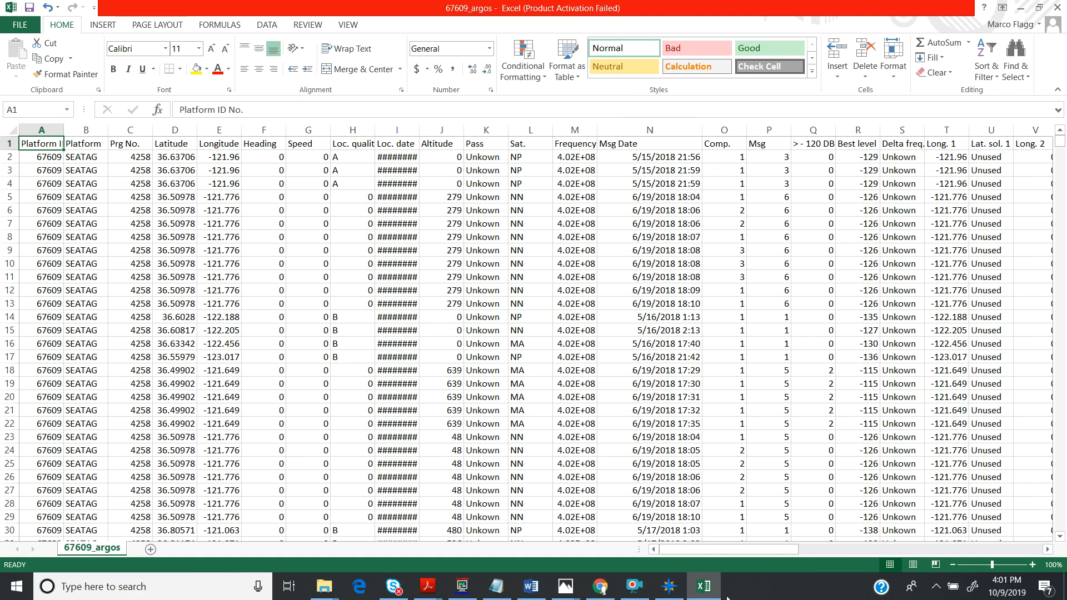
pyautogui.moveTo(706, 552); pyautogui.dragTo(826, 550)
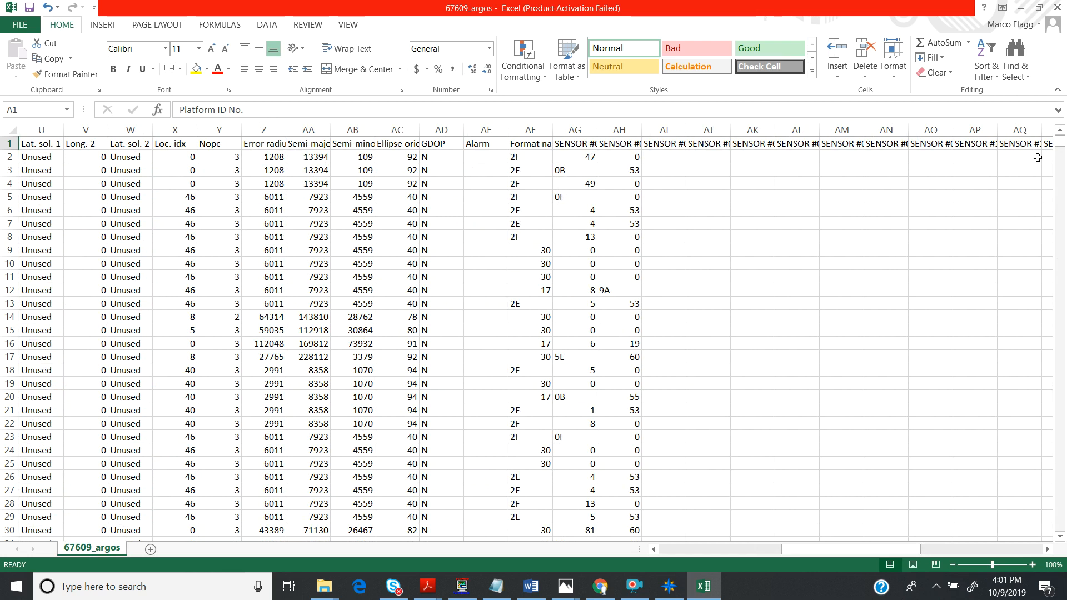
pyautogui.moveTo(1058, 141); pyautogui.dragTo(1031, 535)
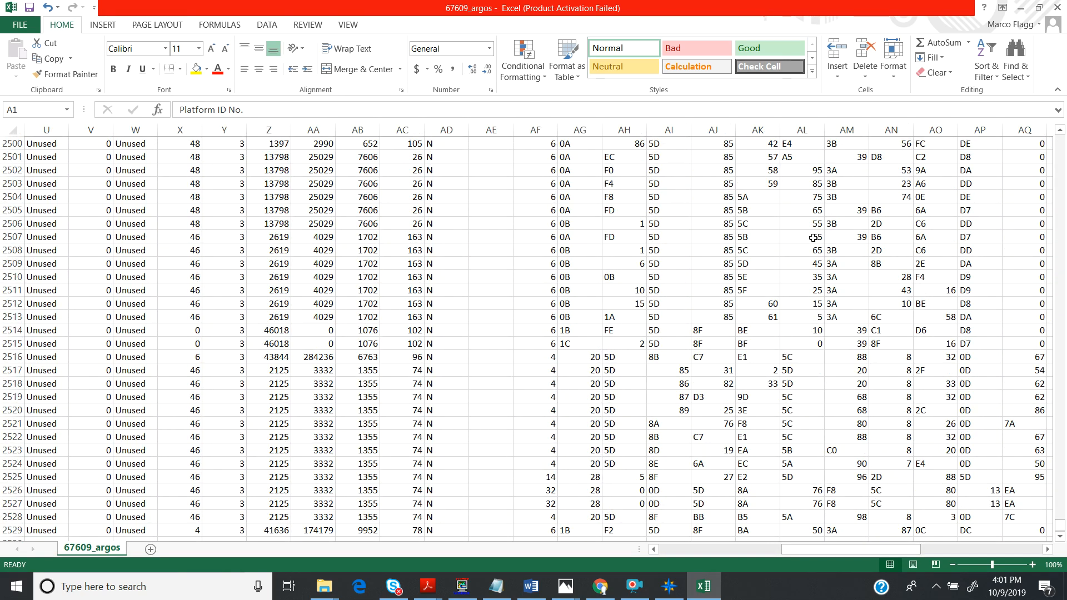
pyautogui.moveTo(804, 551); pyautogui.dragTo(724, 582)
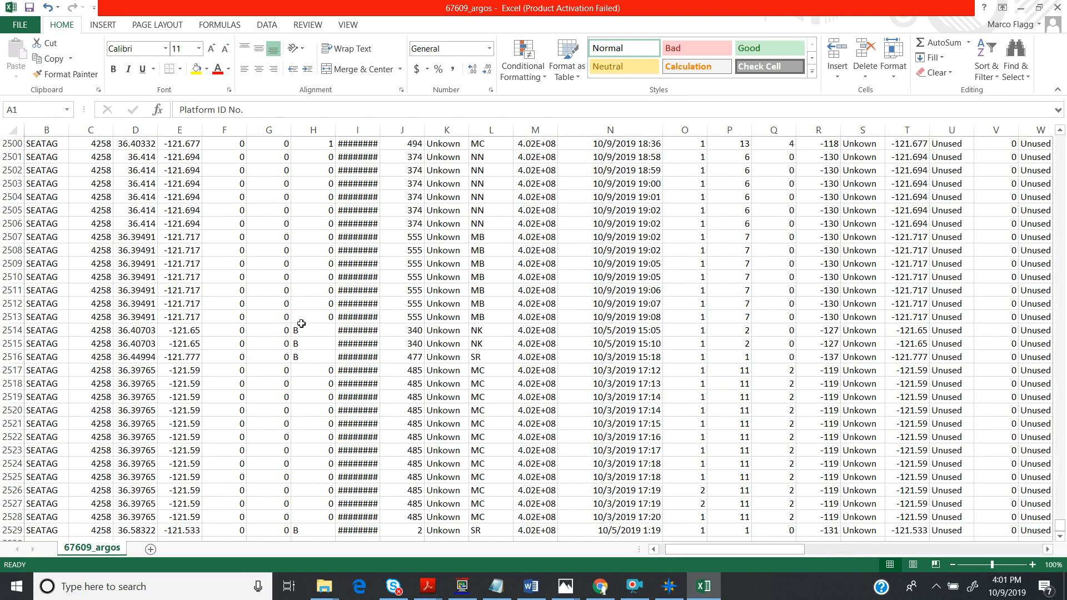
pyautogui.moveTo(380, 122); pyautogui.dragTo(437, 122)
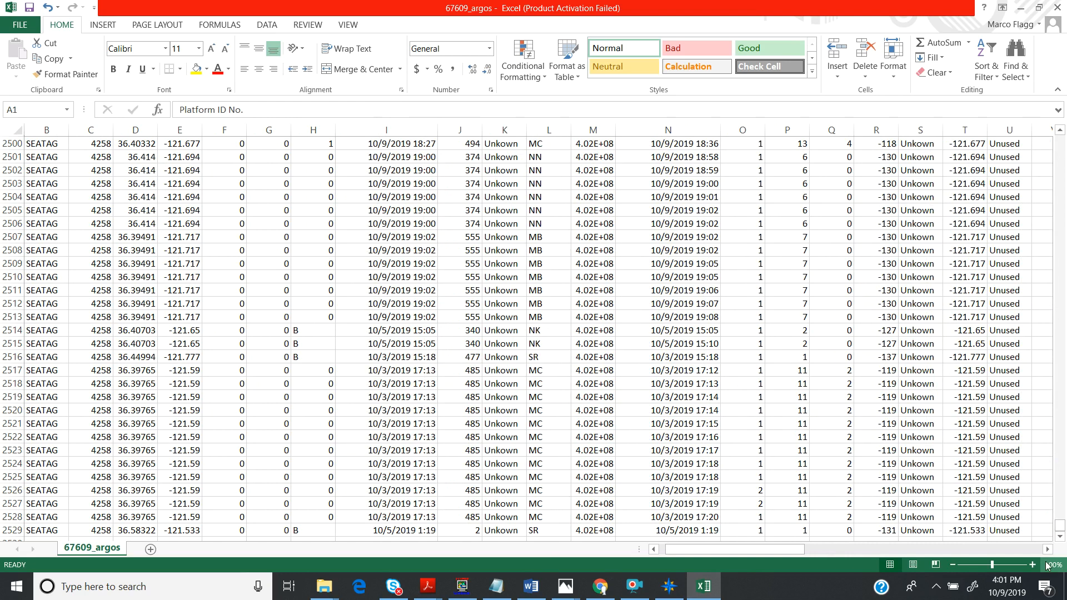
# Examine the Msg Date entries near the end of the Argos log, stepping through rows 2507 to 2513
pyautogui.moveTo(1059, 527); pyautogui.dragTo(1059, 107)
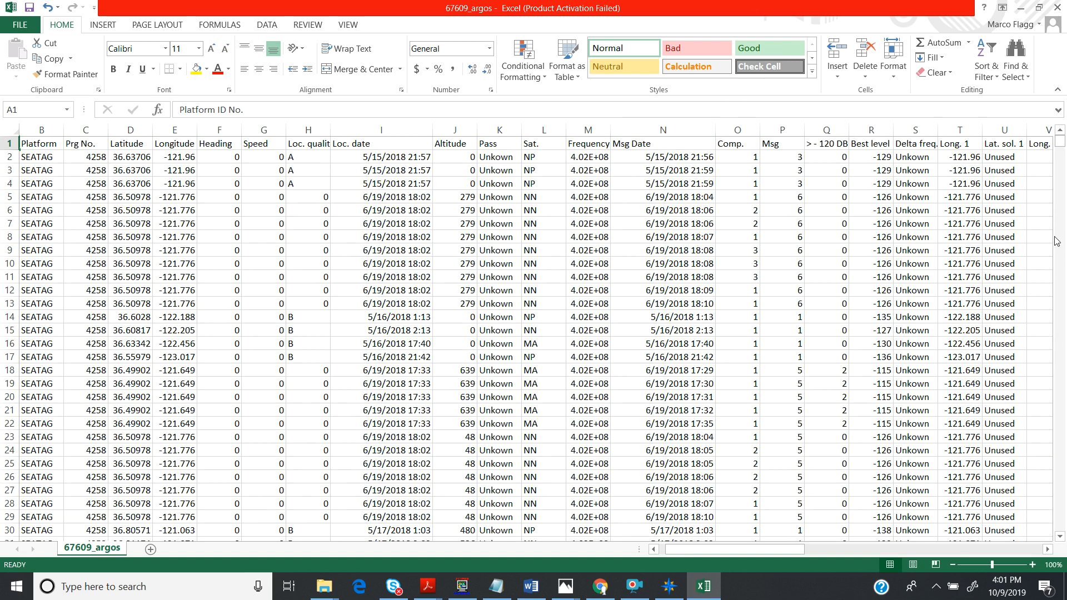
pyautogui.moveTo(1059, 143); pyautogui.dragTo(1051, 547)
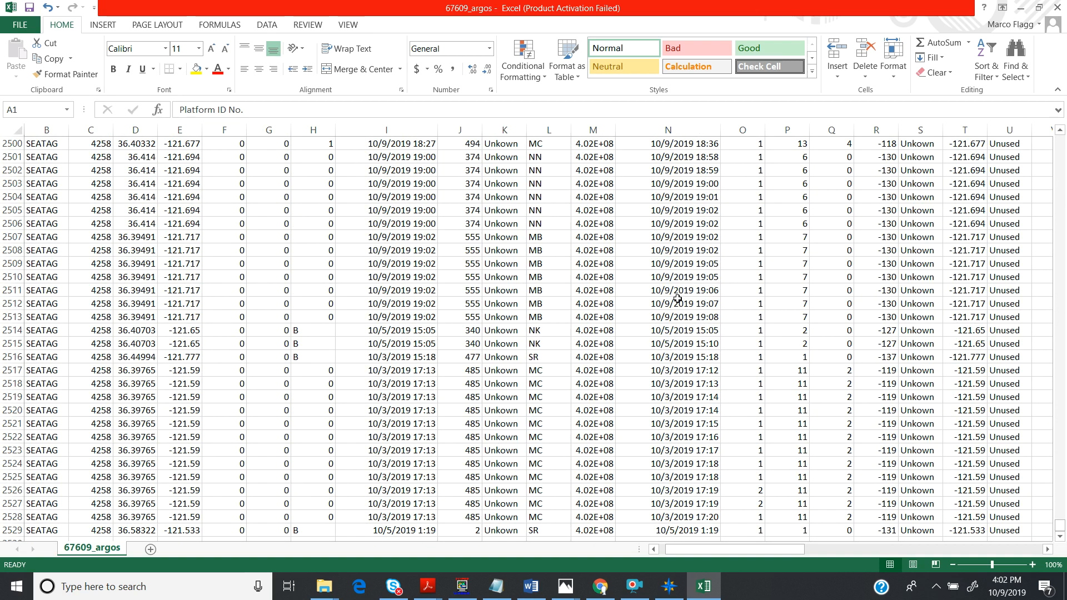
pyautogui.click(668, 239)
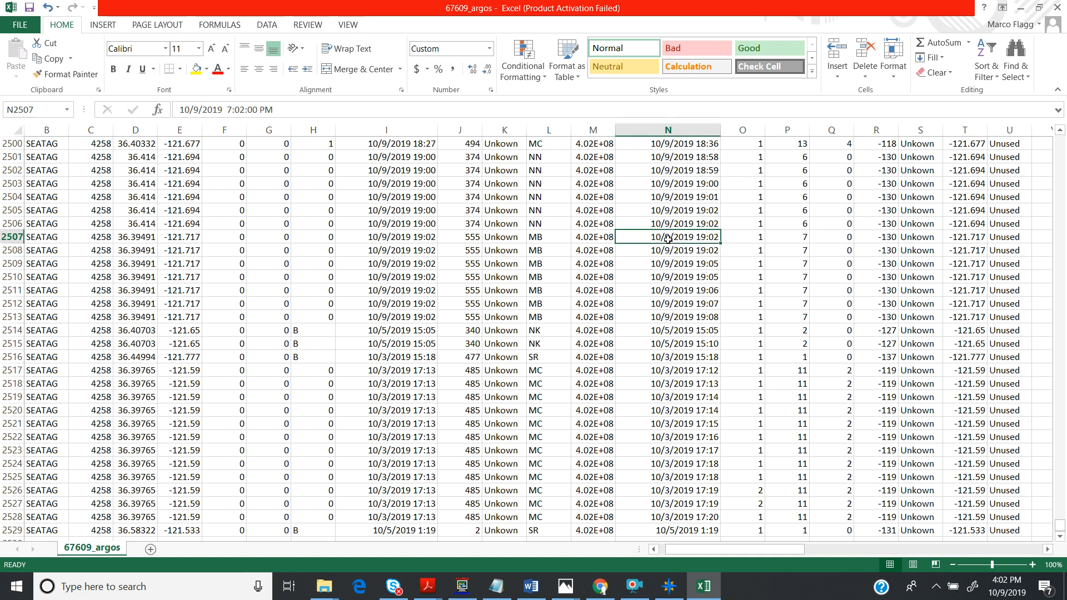
pyautogui.press('Up')
pyautogui.press('Up')
pyautogui.press('Down')
pyautogui.press('Down')
pyautogui.press('Down')
pyautogui.press('Down')
pyautogui.press('Down')
pyautogui.press('Down')
pyautogui.press('Down')
pyautogui.press('Down')
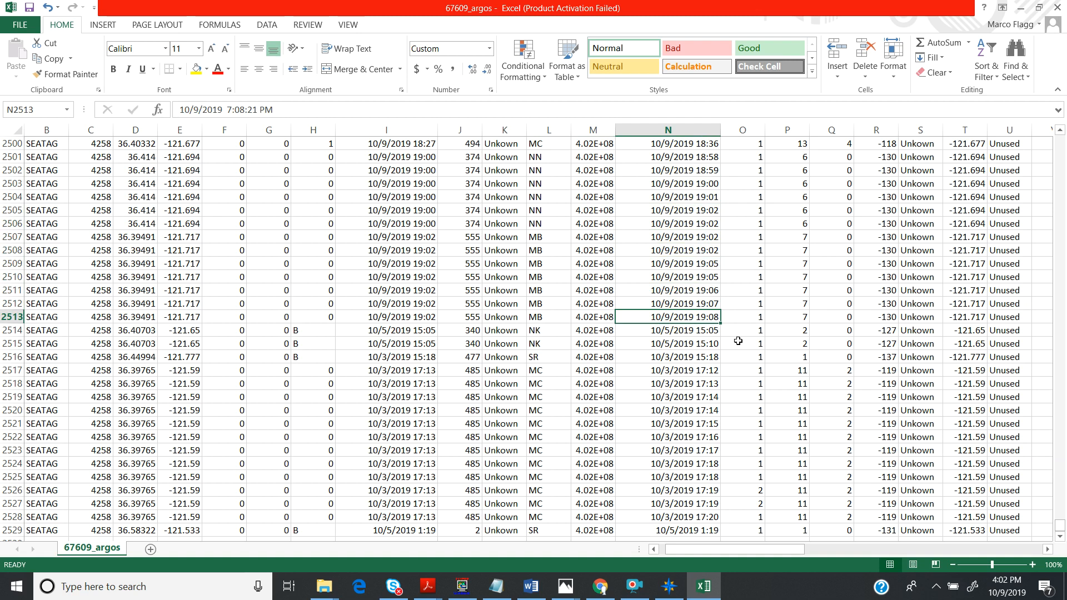
pyautogui.moveTo(1004, 596)
pyautogui.moveTo(1059, 524); pyautogui.dragTo(1062, 216)
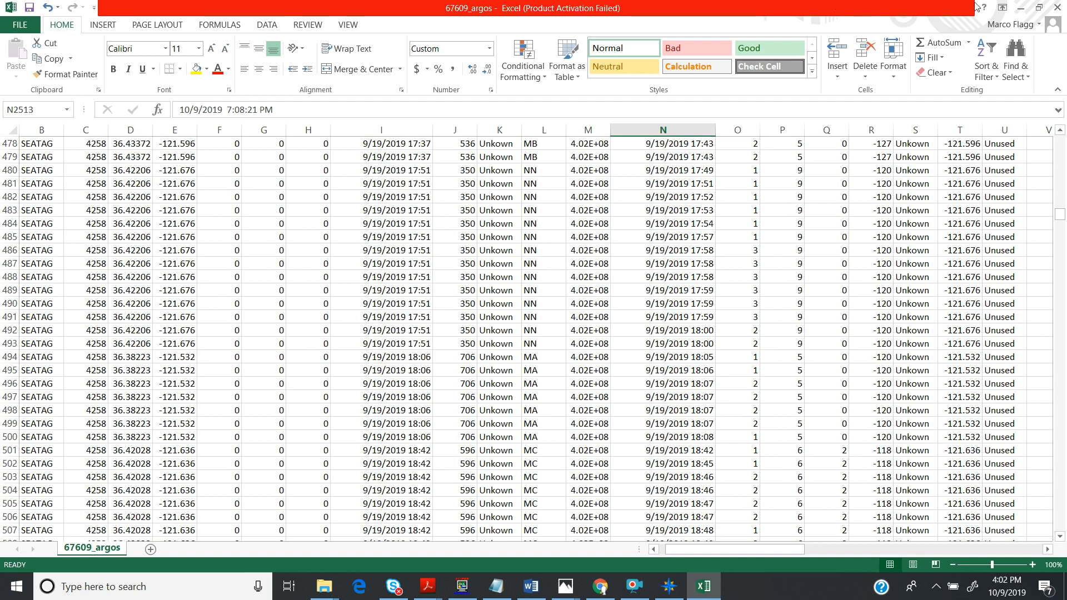
# Close the 67609_argos workbook without saving and open the SeaTag Logs folder inside SEATAGTEST
pyautogui.click(1057, 7)
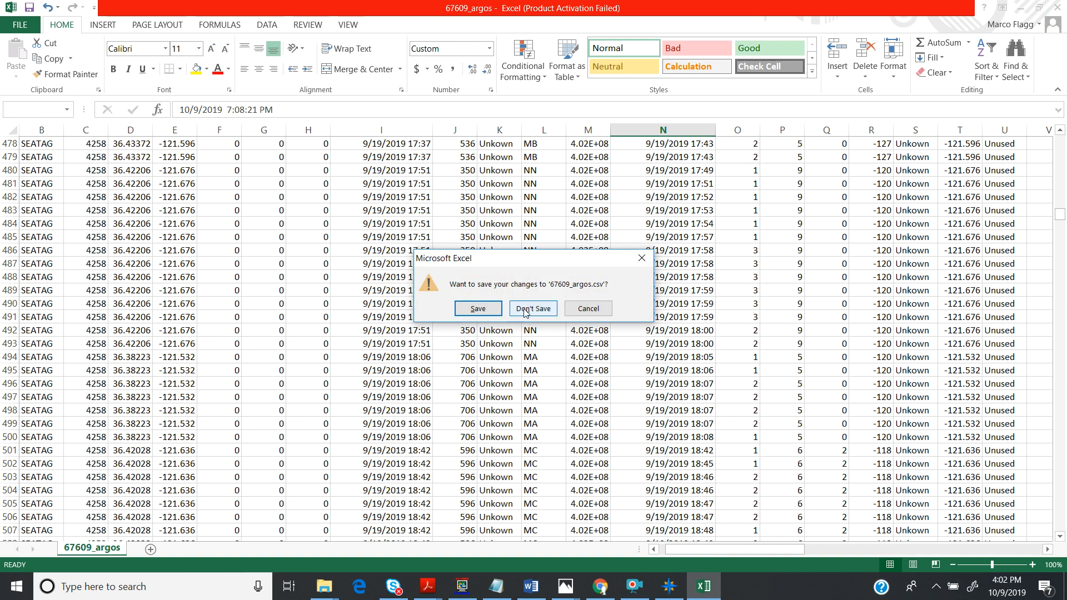
pyautogui.click(525, 310)
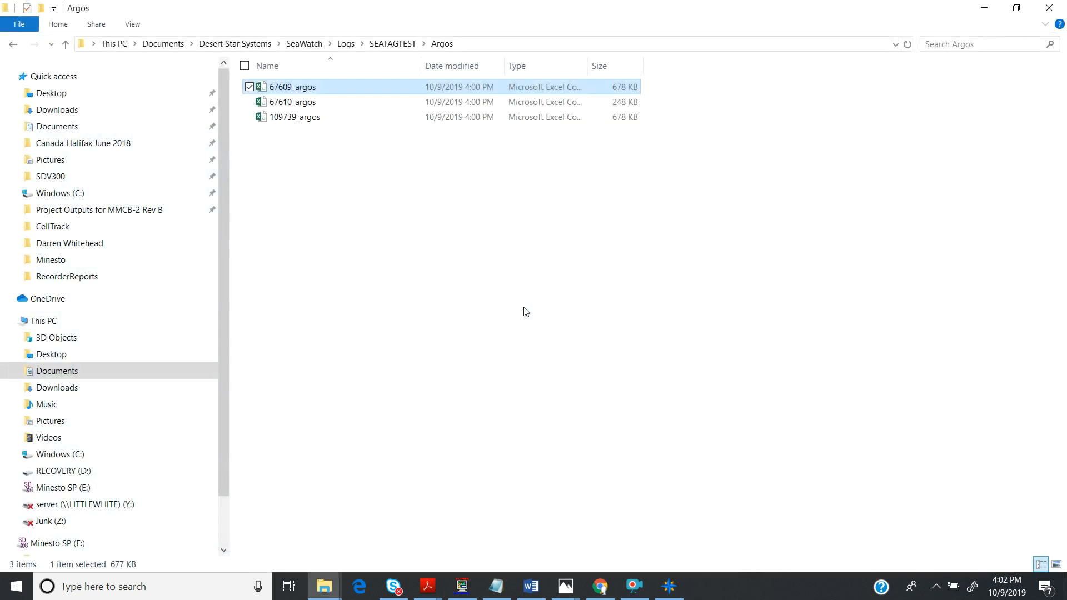
pyautogui.click(390, 44)
pyautogui.doubleClick(286, 117)
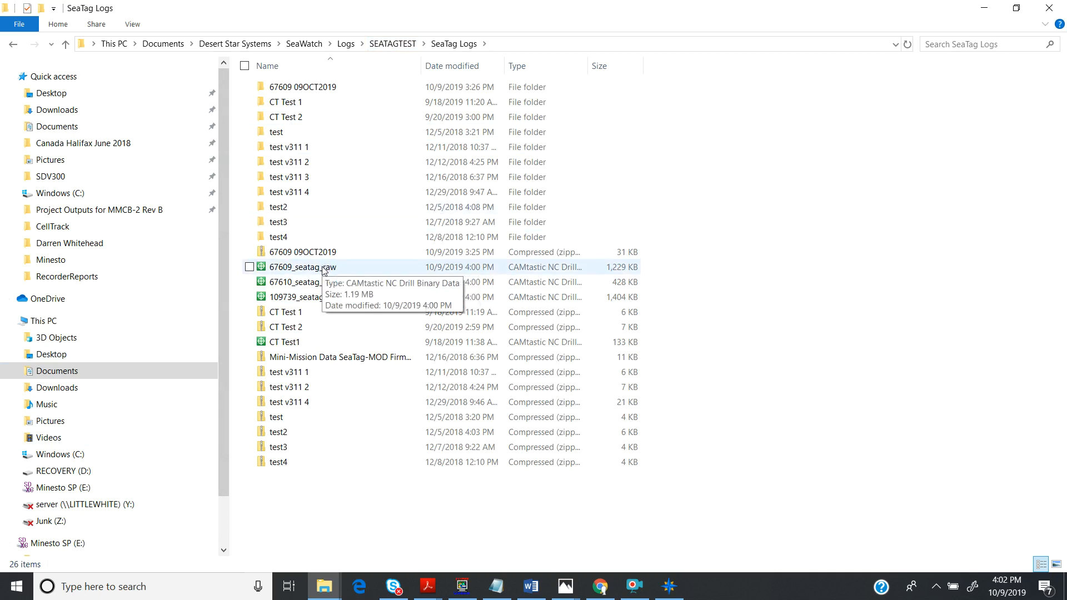
# Open 67609_seatag_raw in Notepad++, examine its raw packet data and Argos fields, and close the editor
pyautogui.rightClick(325, 271)
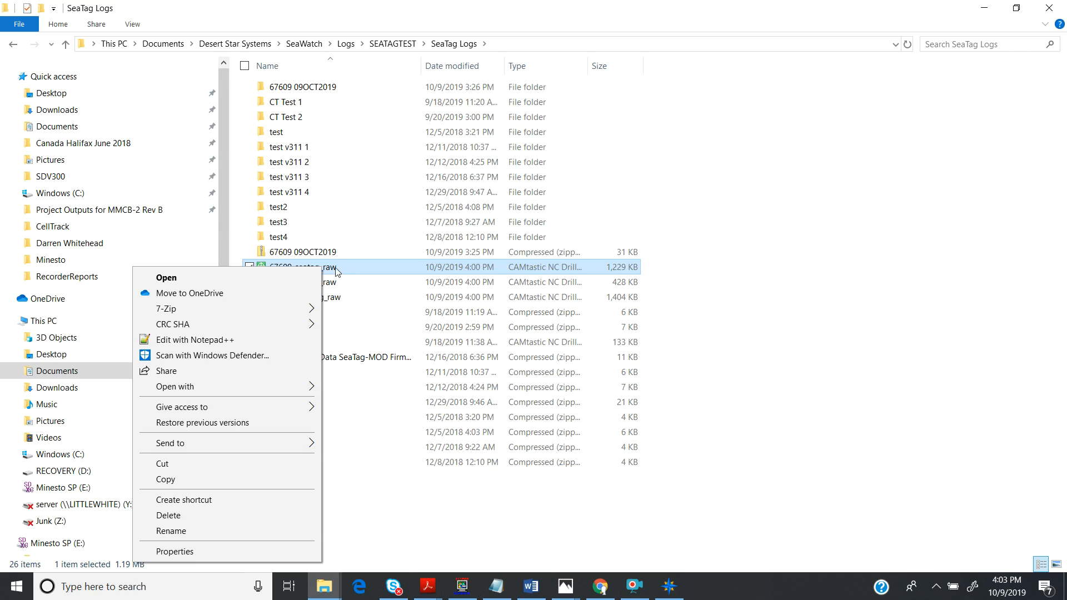
pyautogui.click(239, 340)
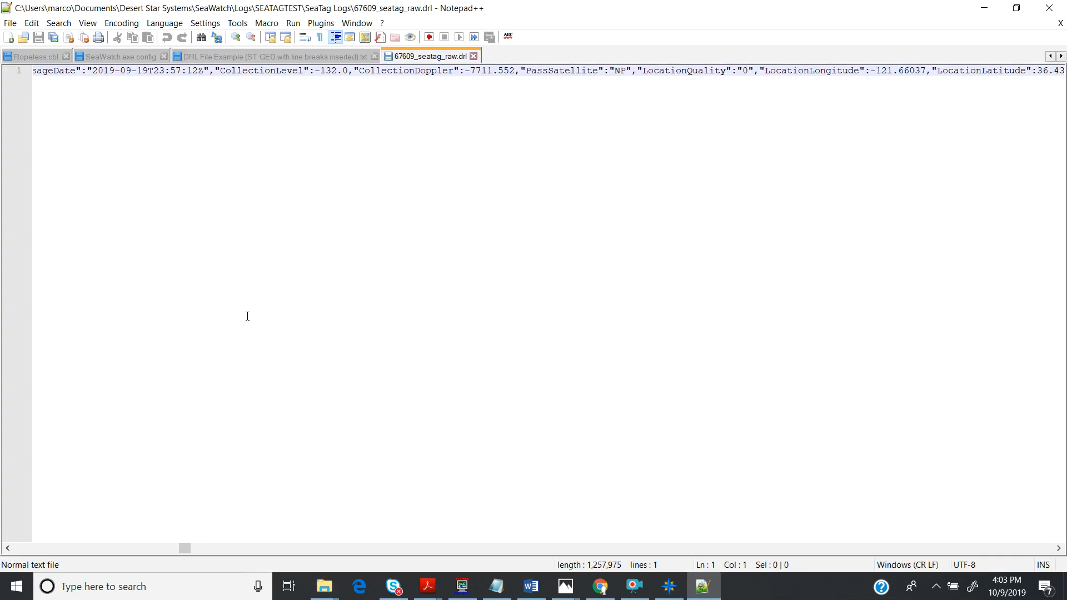
pyautogui.moveTo(183, 549); pyautogui.dragTo(831, 579)
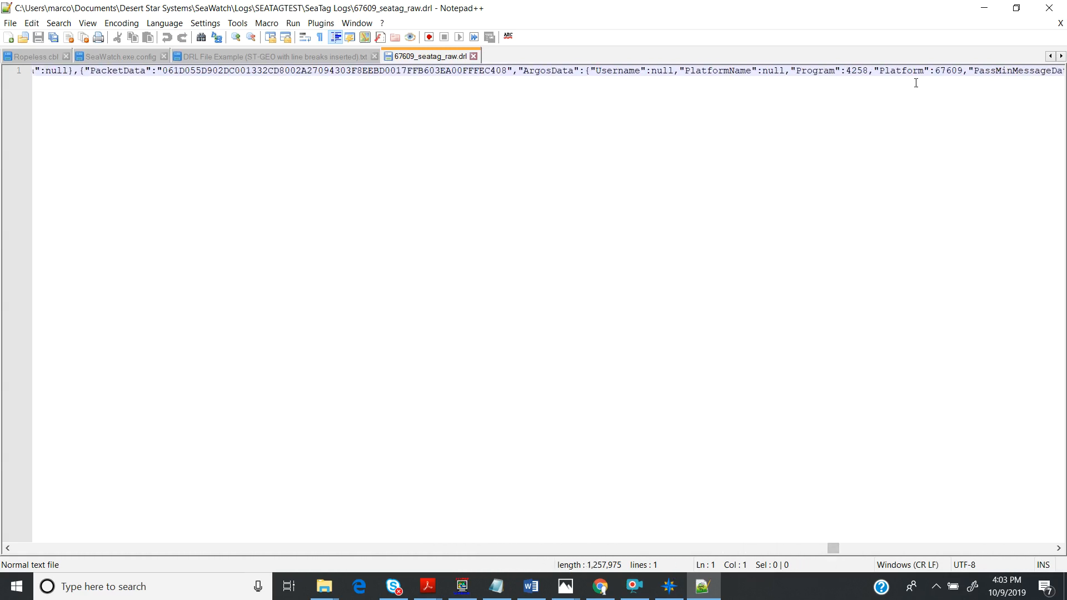
pyautogui.click(1049, 9)
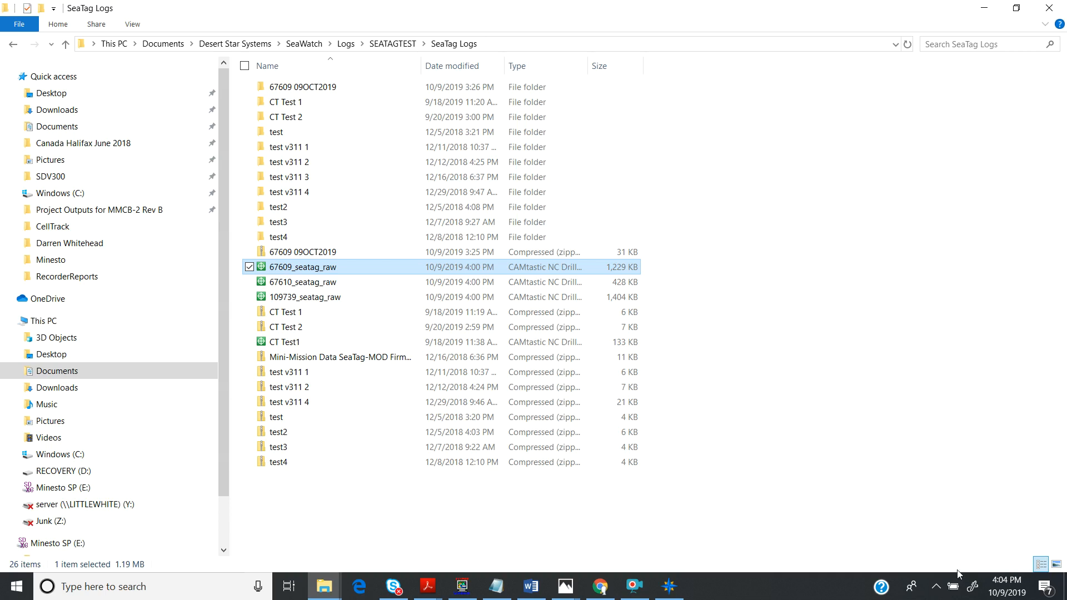
# Bring the SeaWatch window to the front, search the computer for "Sea" and launch SeaConvert
pyautogui.rightClick(938, 591)
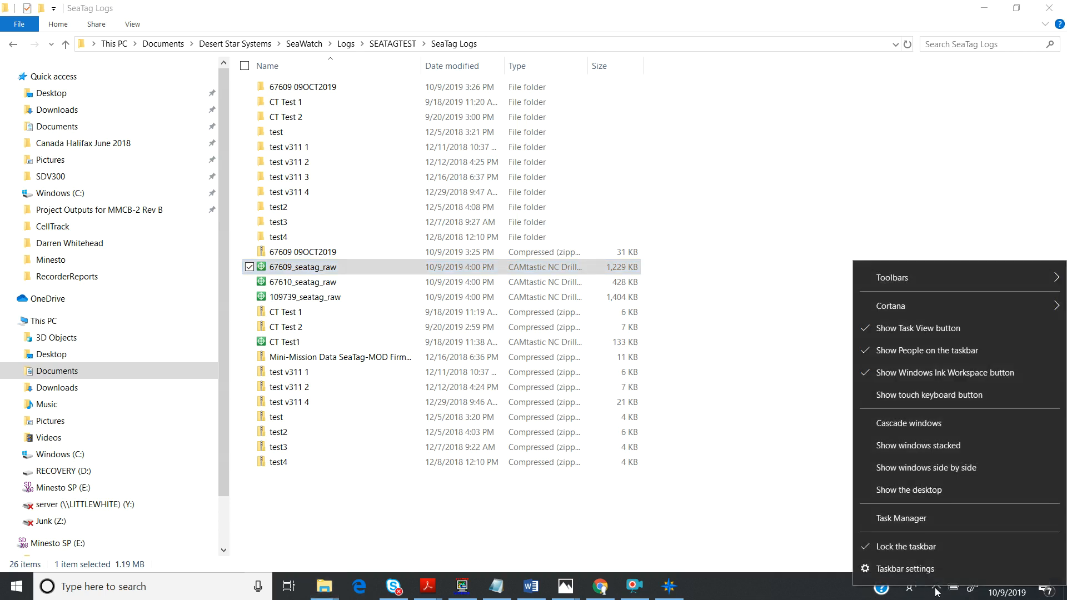
pyautogui.click(662, 587)
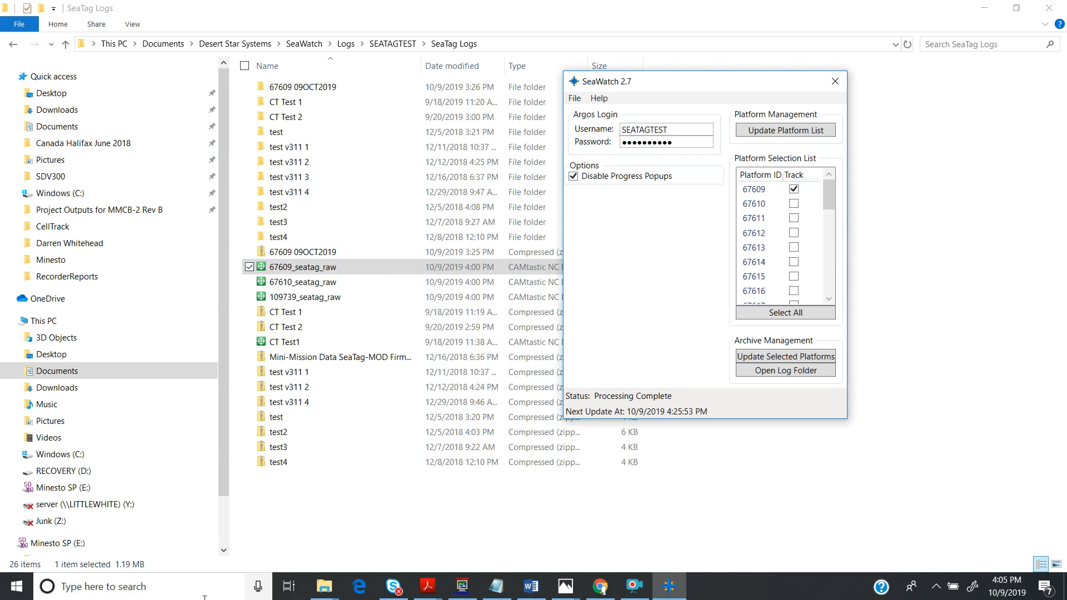
pyautogui.click(153, 587)
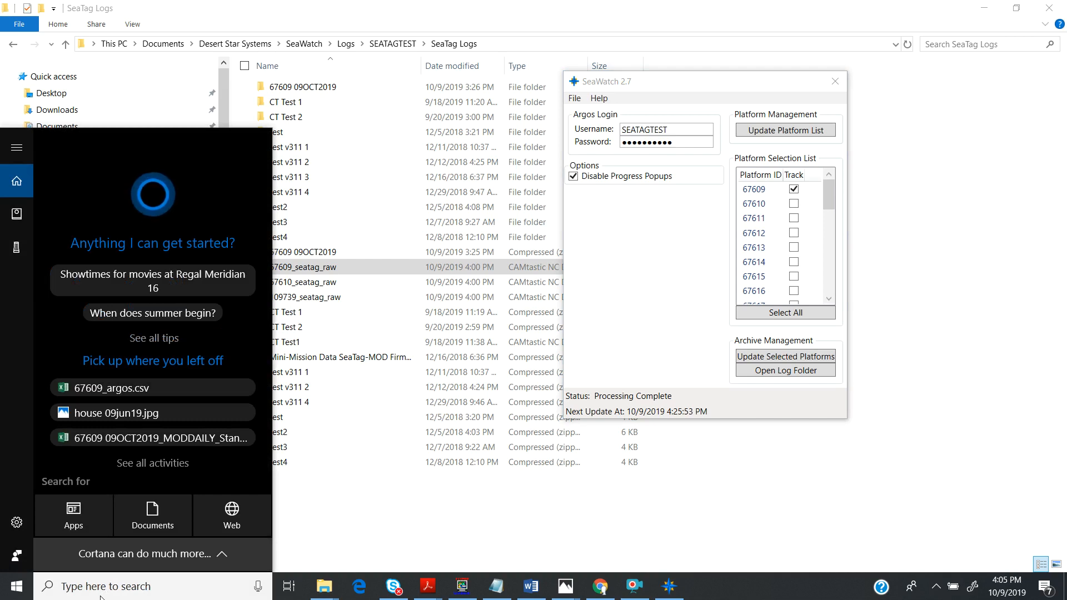
pyautogui.write('S')
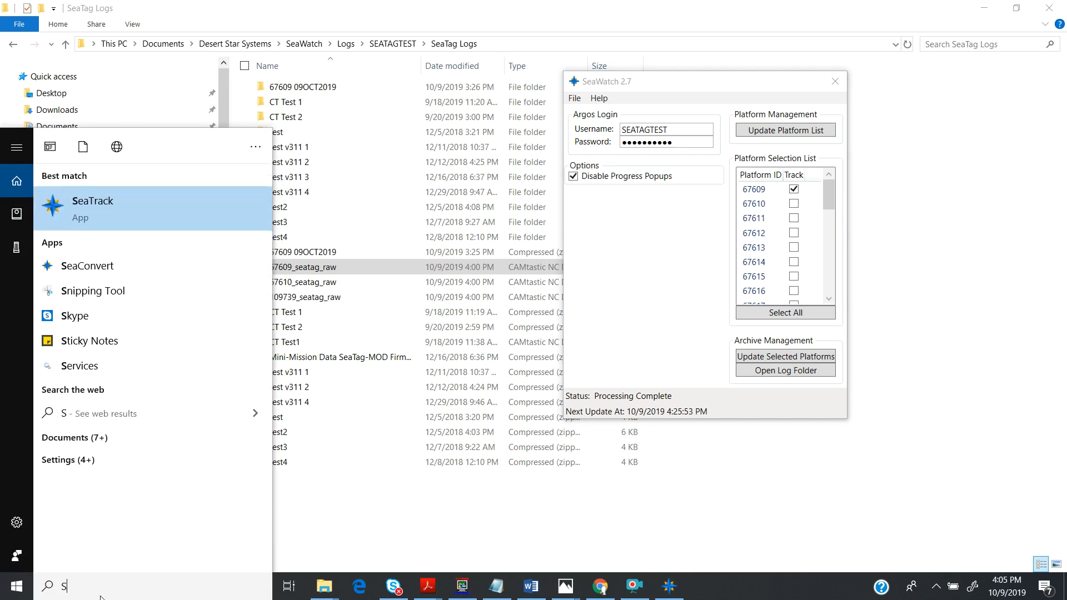
pyautogui.write('ea')
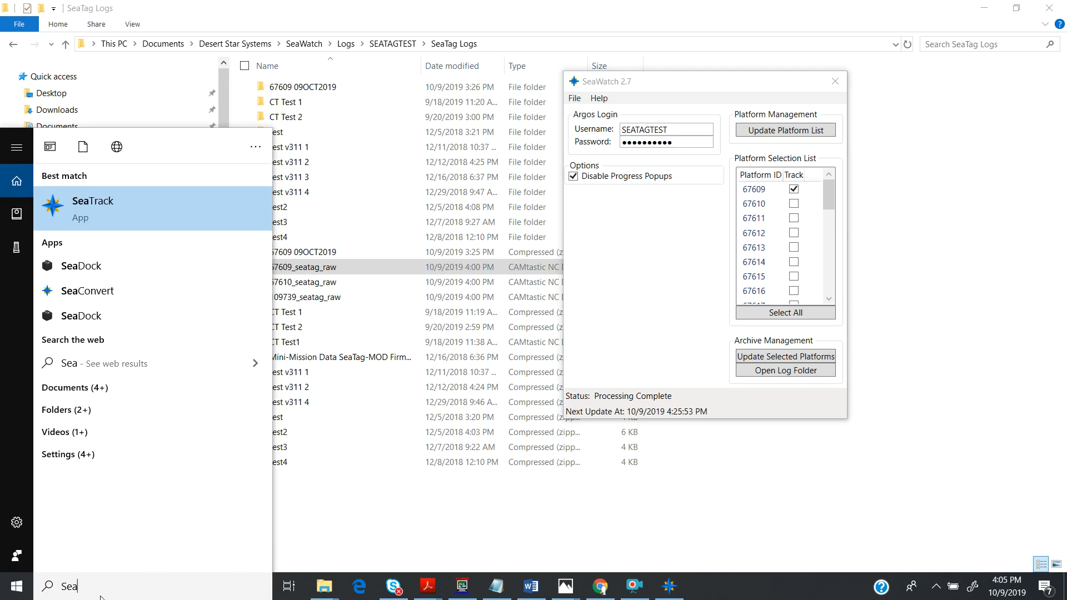
pyautogui.click(56, 288)
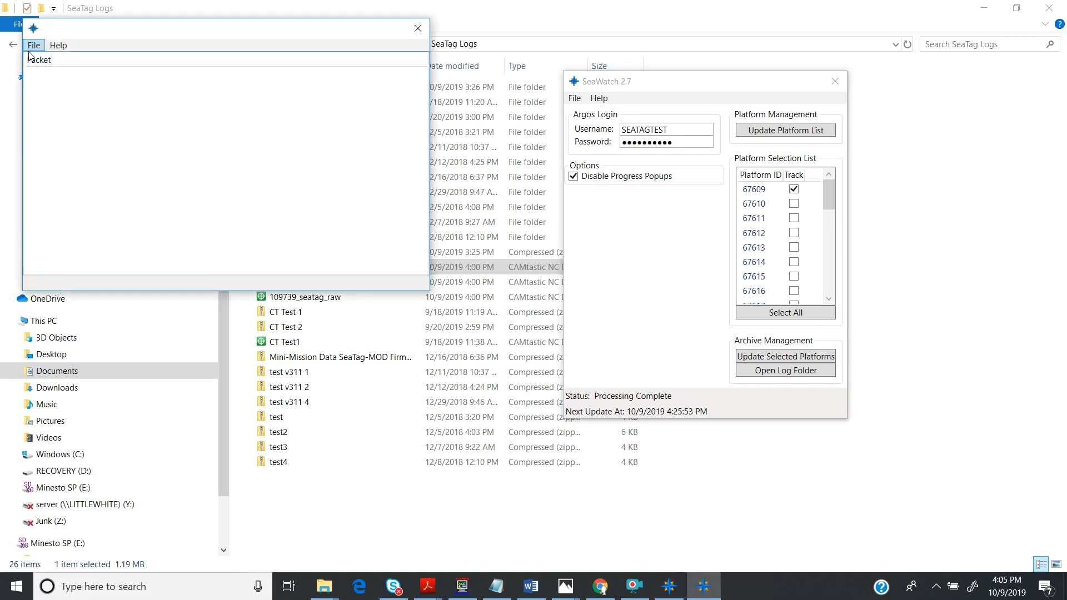
# Choose the 67609_seatag_raw log from the SeaTag Logs folder as the file to import into SeaConvert
pyautogui.click(32, 46)
pyautogui.click(35, 62)
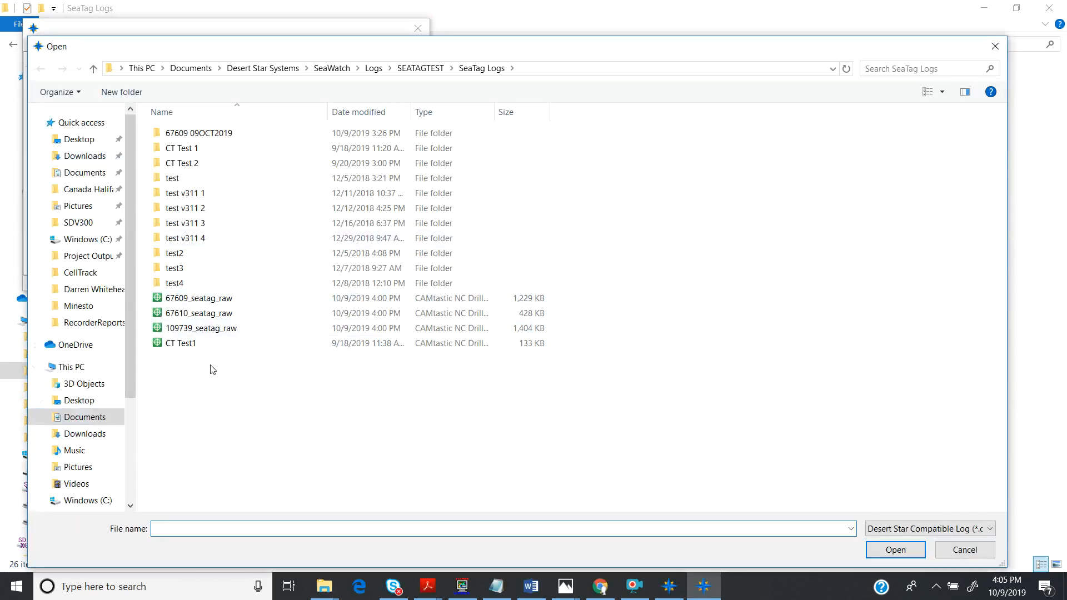
pyautogui.click(151, 296)
pyautogui.click(895, 547)
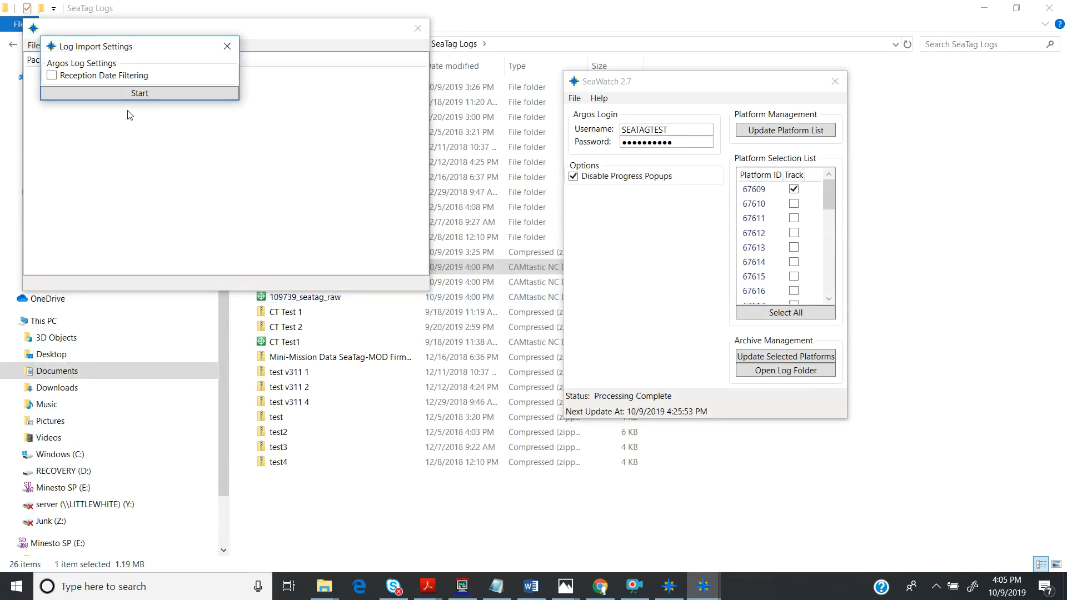
# Enable Reception Date Filtering for the Argos log import and set the start date's year to 2019
pyautogui.click(51, 76)
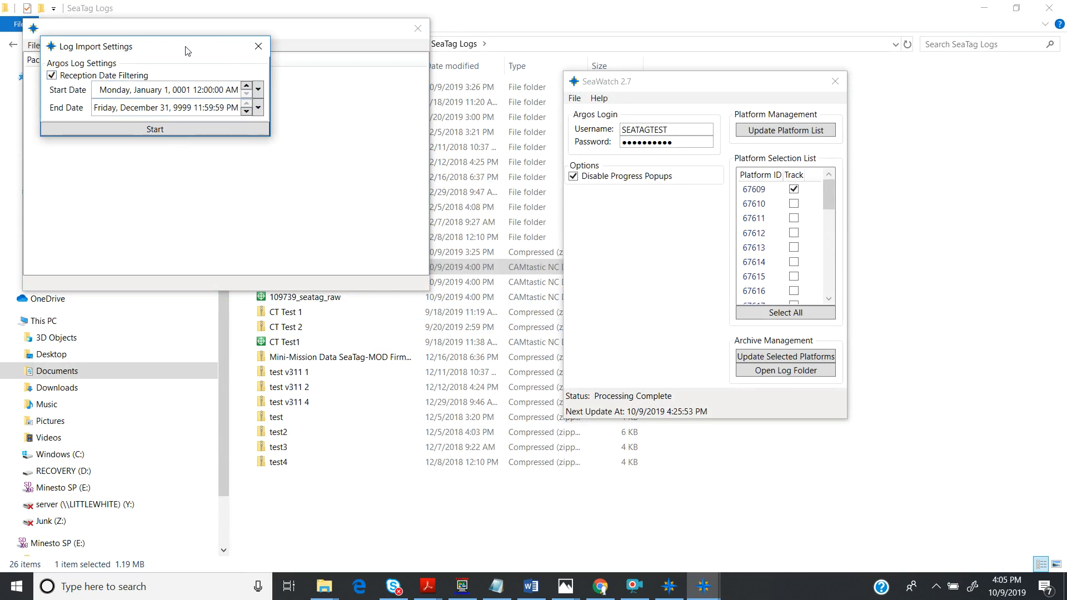
pyautogui.click(180, 90)
pyautogui.write('2019')
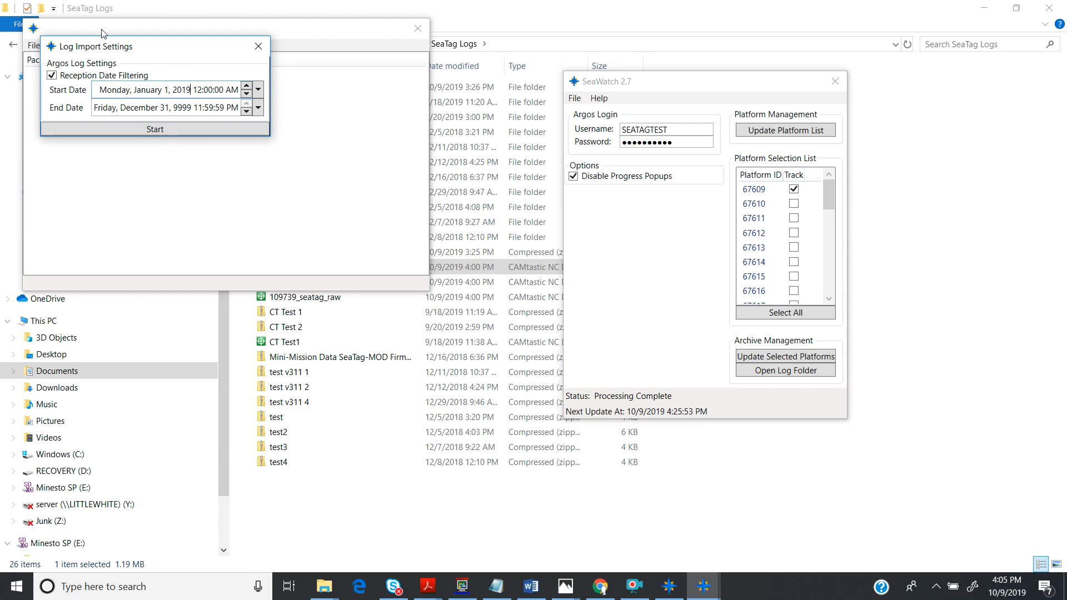
# Set the filter's start date to September 16, 2019 in the calendar and start importing the log
pyautogui.click(258, 90)
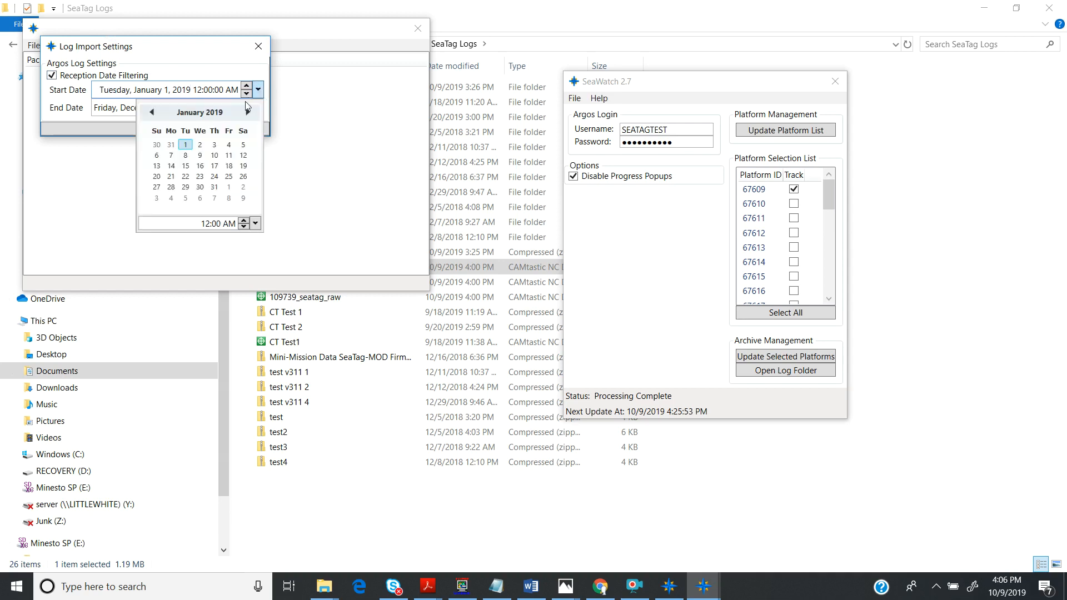
pyautogui.click(248, 112)
pyautogui.click(247, 112)
pyautogui.click(248, 112)
pyautogui.click(248, 111)
pyautogui.click(248, 111)
pyautogui.click(247, 111)
pyautogui.click(248, 112)
pyautogui.click(247, 112)
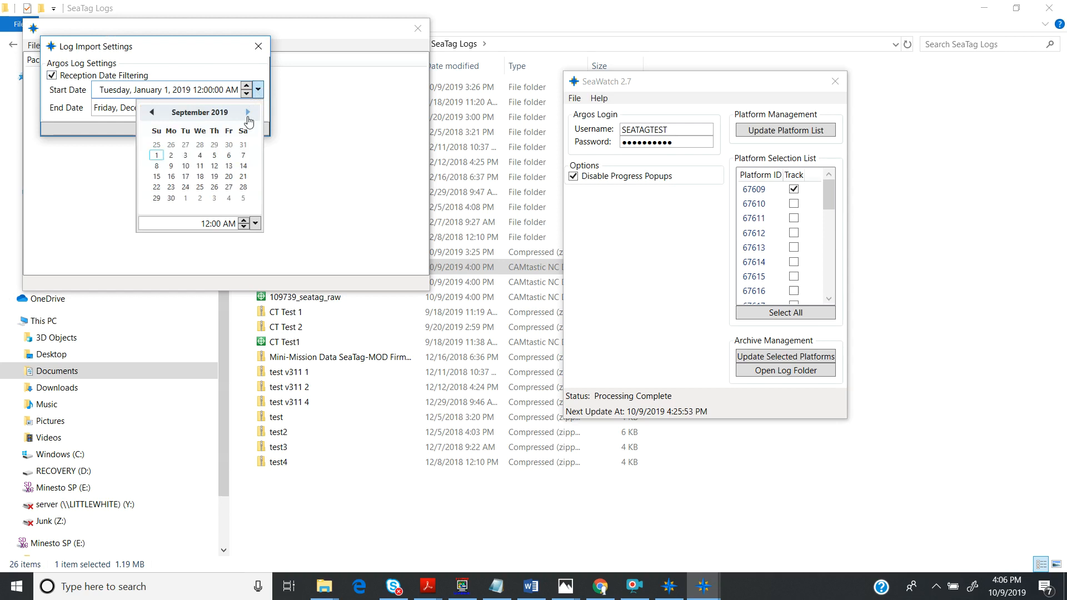
pyautogui.click(171, 177)
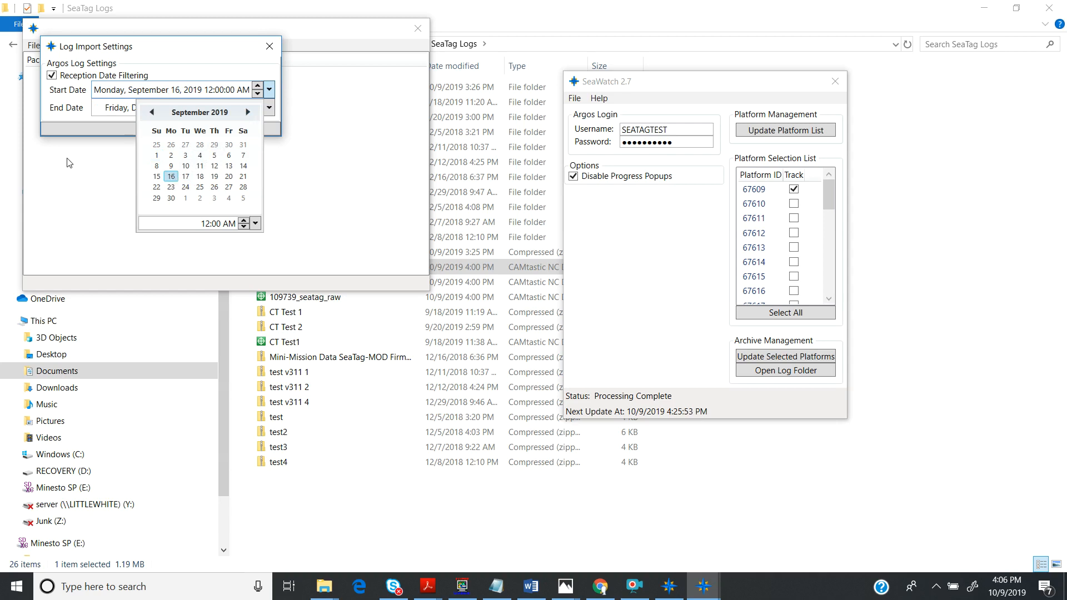
pyautogui.click(76, 175)
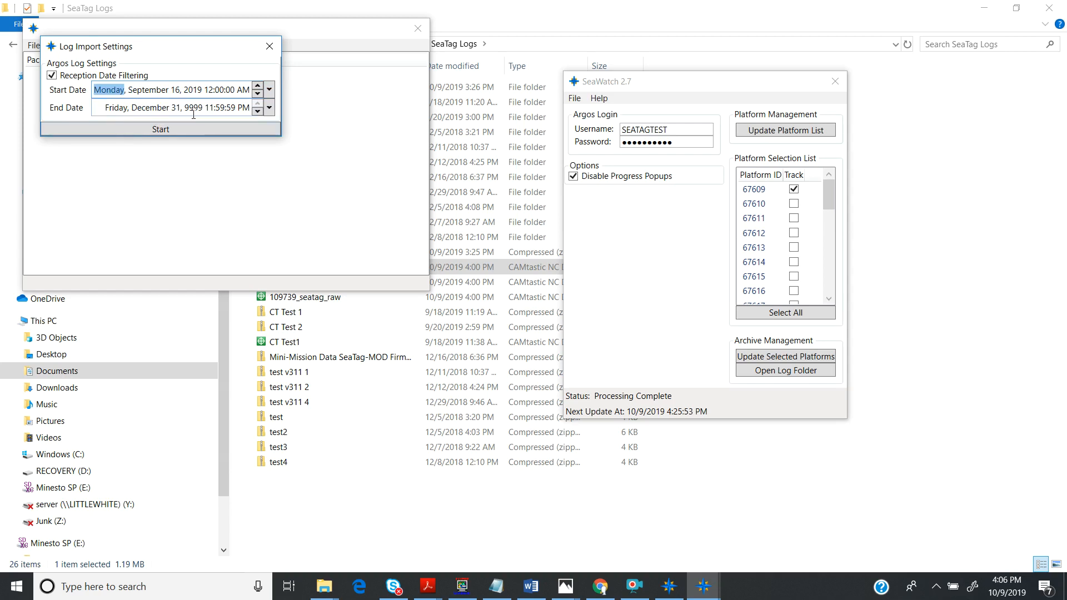
pyautogui.click(153, 130)
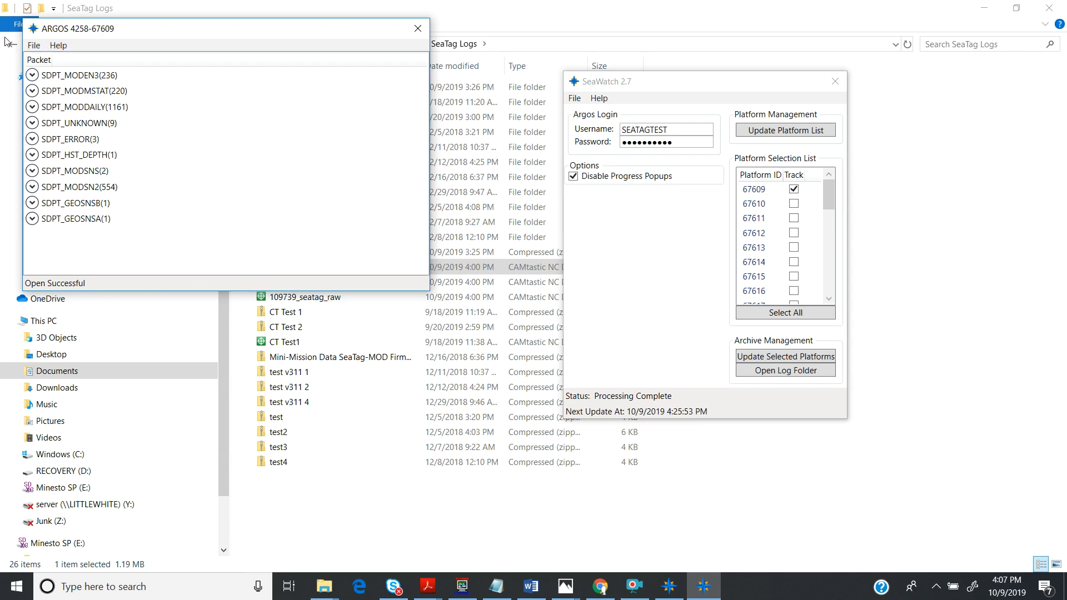
# Begin exporting the processed packets and choose CSV Bundle (.zip) as the output type
pyautogui.click(32, 45)
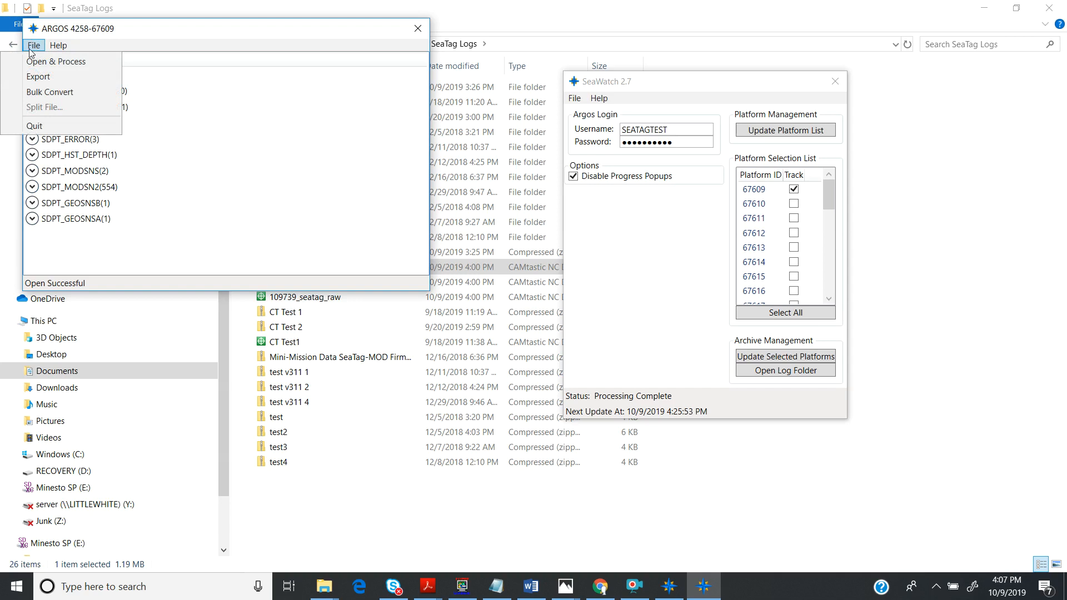
pyautogui.click(37, 78)
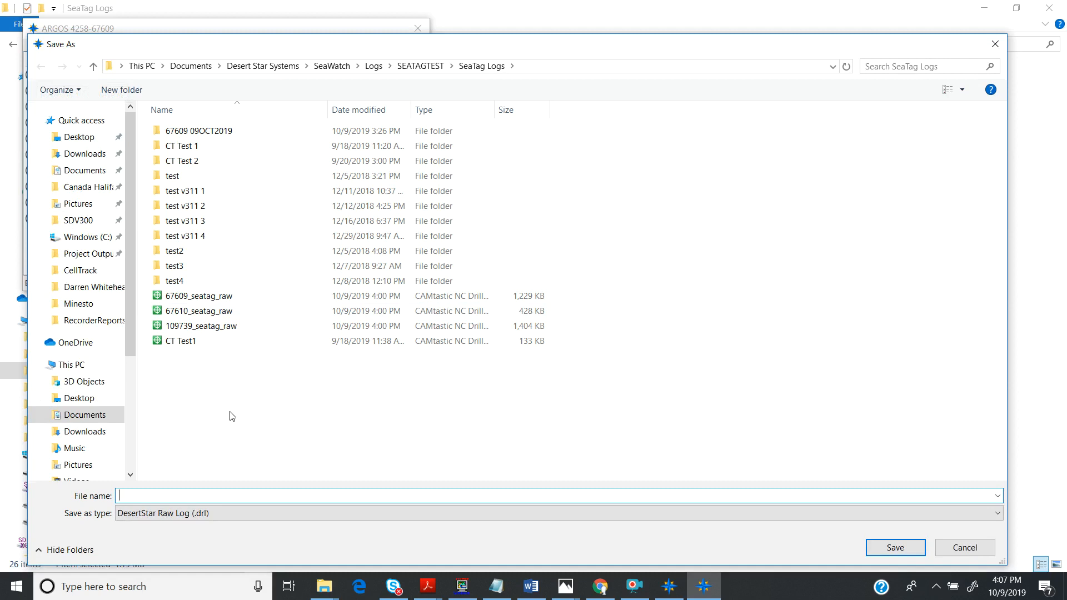
pyautogui.click(996, 515)
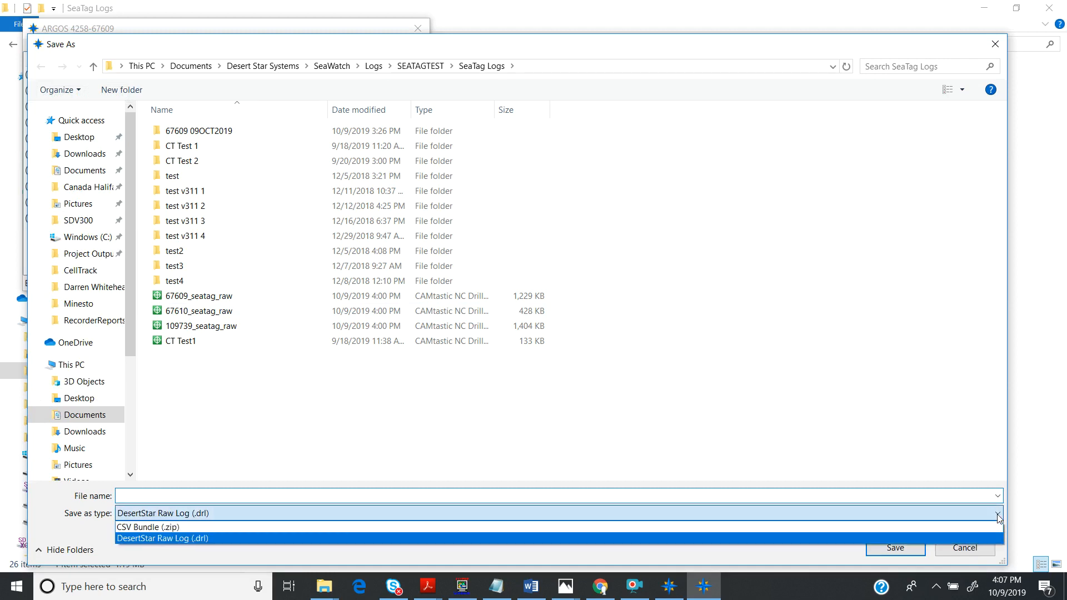
pyautogui.click(473, 530)
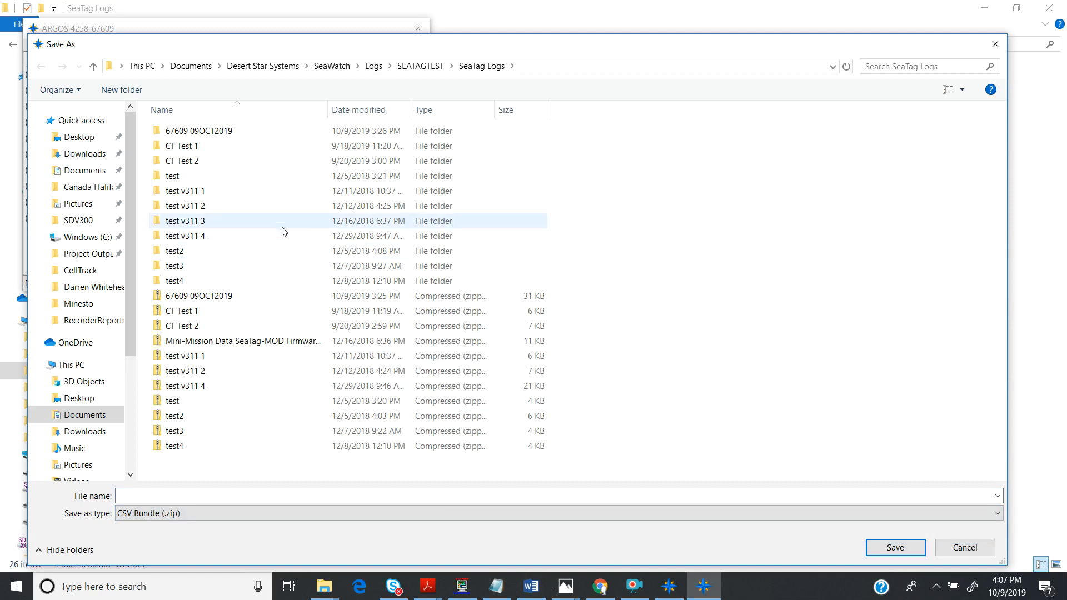
# Name the export "67609 09OCT2019 #2", based on the existing zip's name, and save it in the SeaTag Logs folder
pyautogui.click(216, 132)
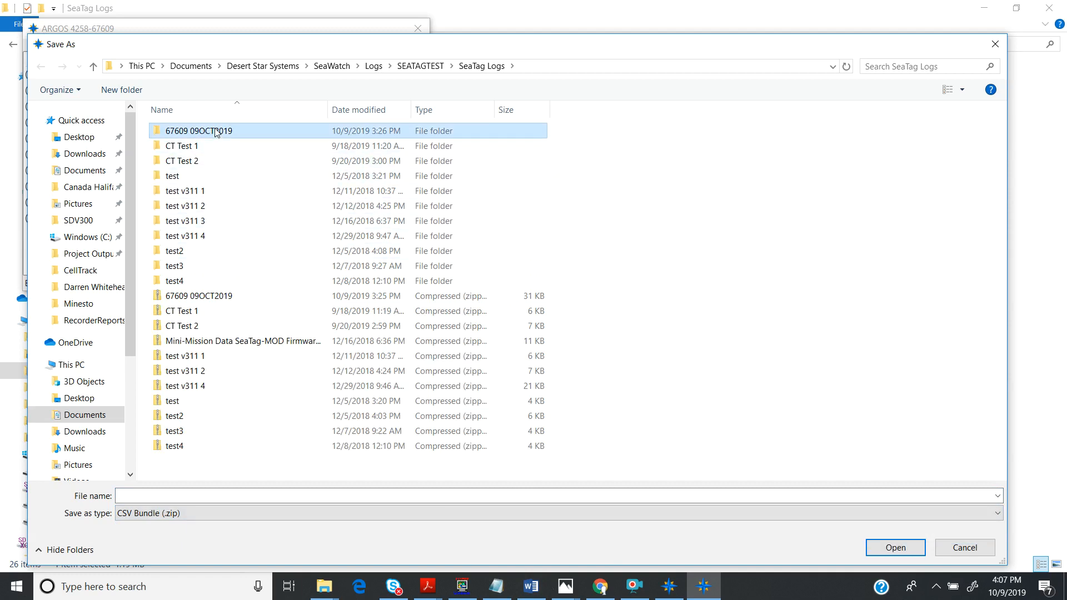
pyautogui.click(186, 132)
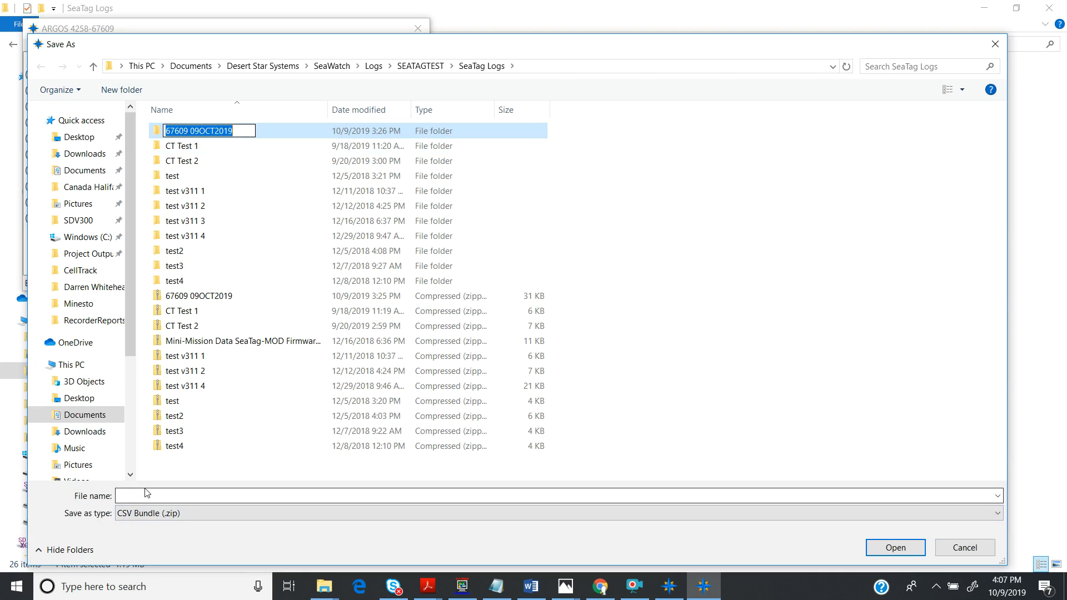
pyautogui.click(172, 296)
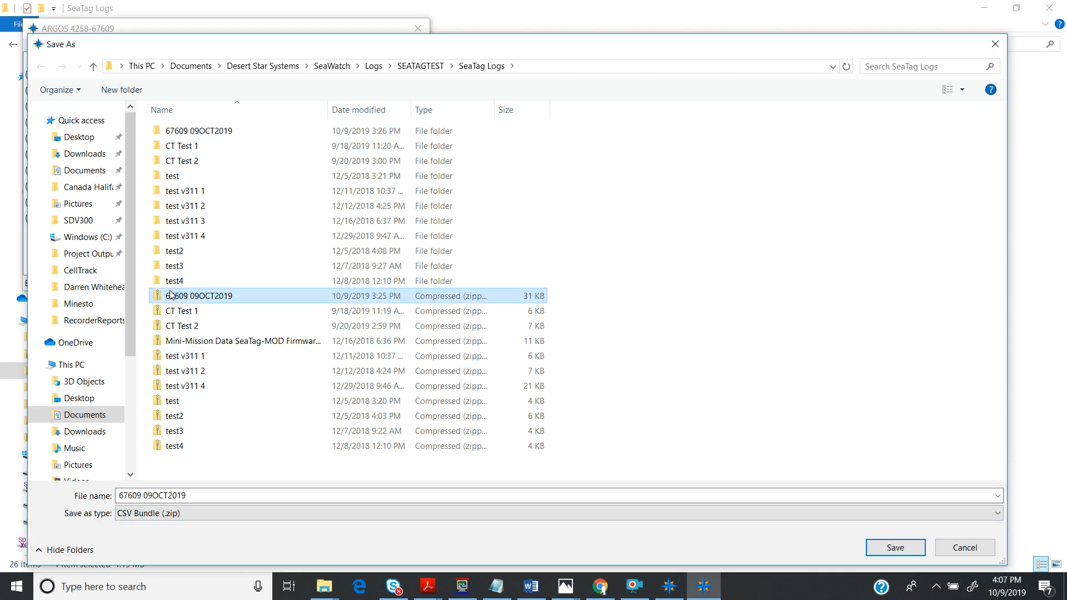
pyautogui.click(171, 299)
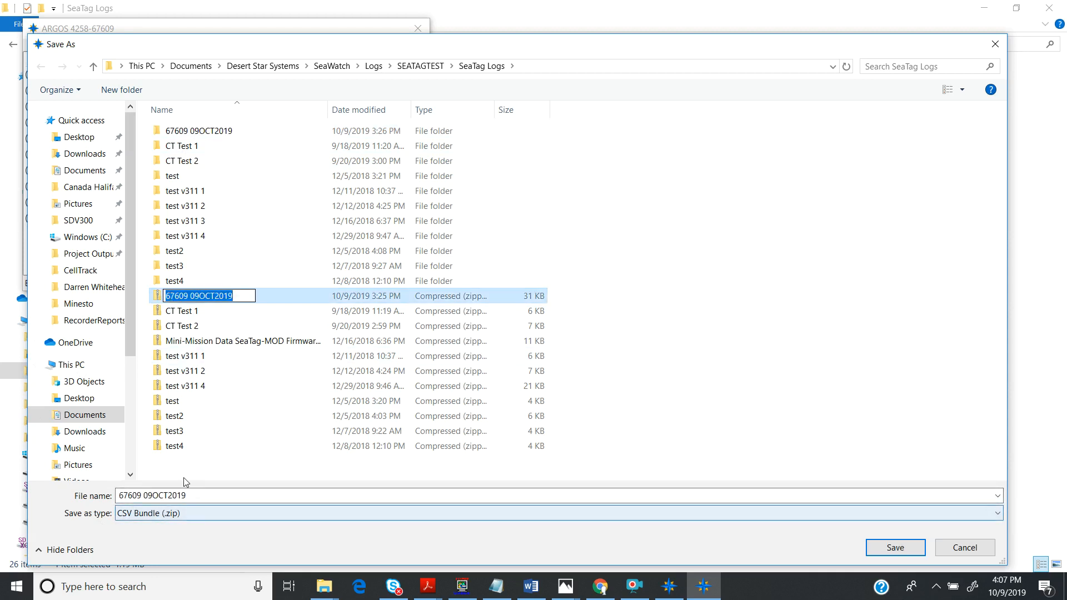
pyautogui.click(191, 496)
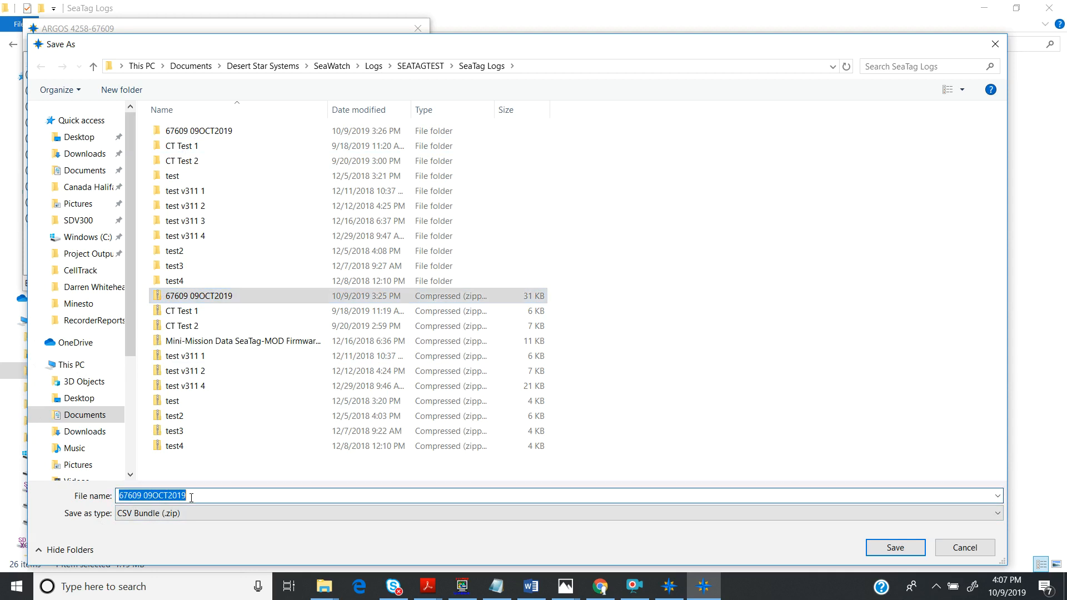
pyautogui.write('#2')
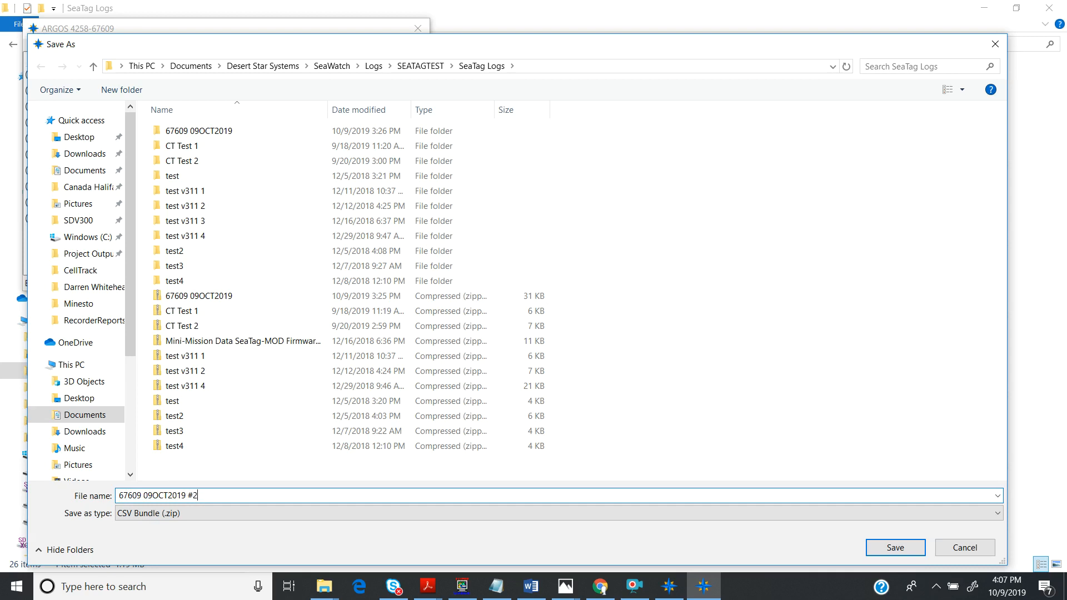
pyautogui.press('Return')
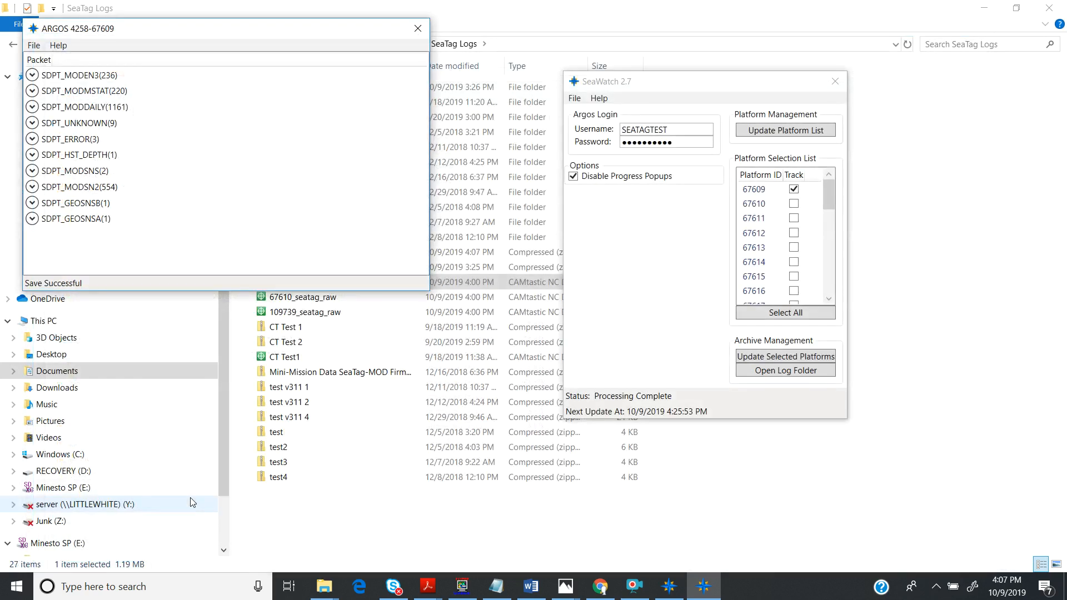
# Extract the 67609 09OCT2019 #2 zip in the SeaTag Logs folder and widen the Name column to show the full file names
pyautogui.click(326, 540)
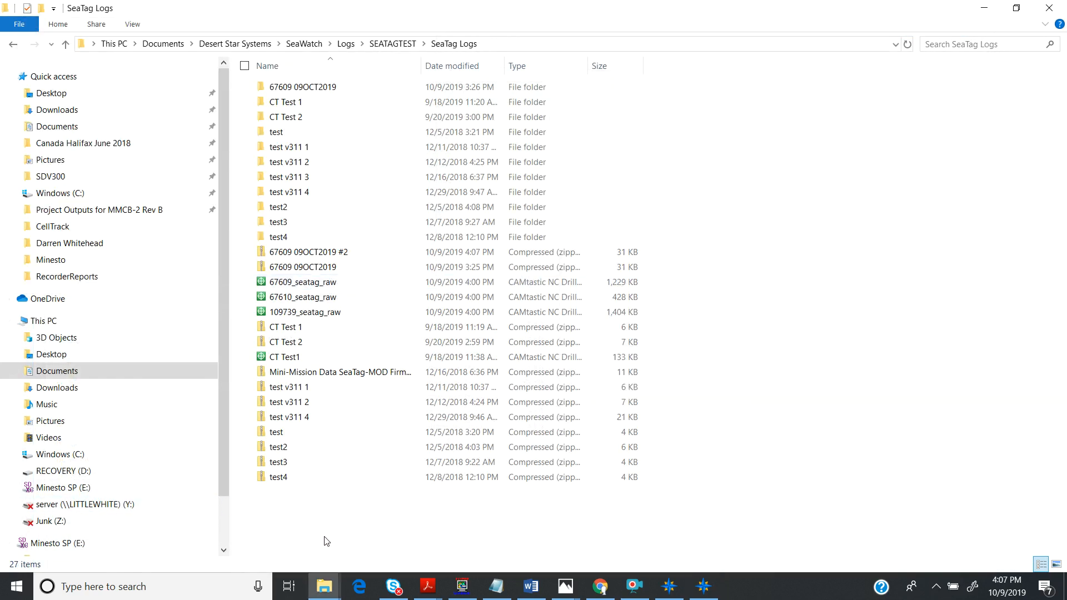
pyautogui.rightClick(288, 253)
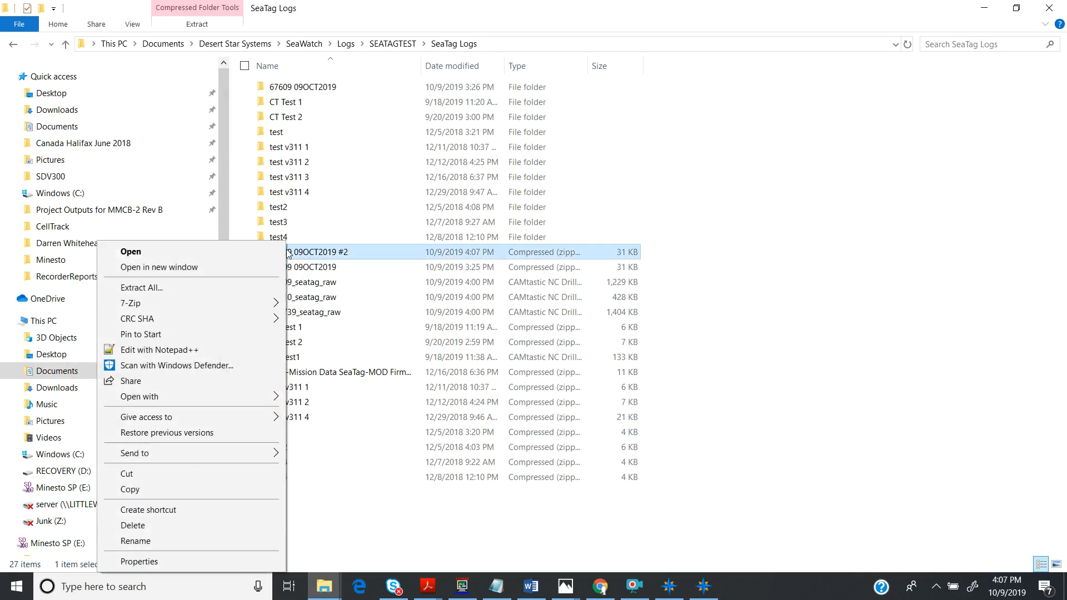
pyautogui.click(254, 286)
pyautogui.click(650, 433)
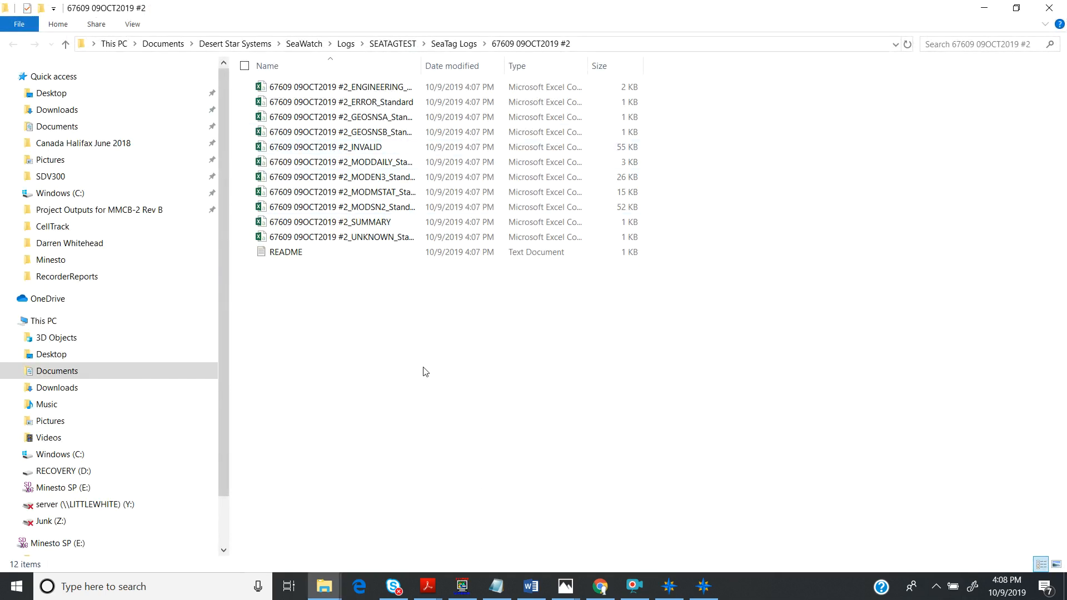
pyautogui.moveTo(420, 64); pyautogui.dragTo(496, 51)
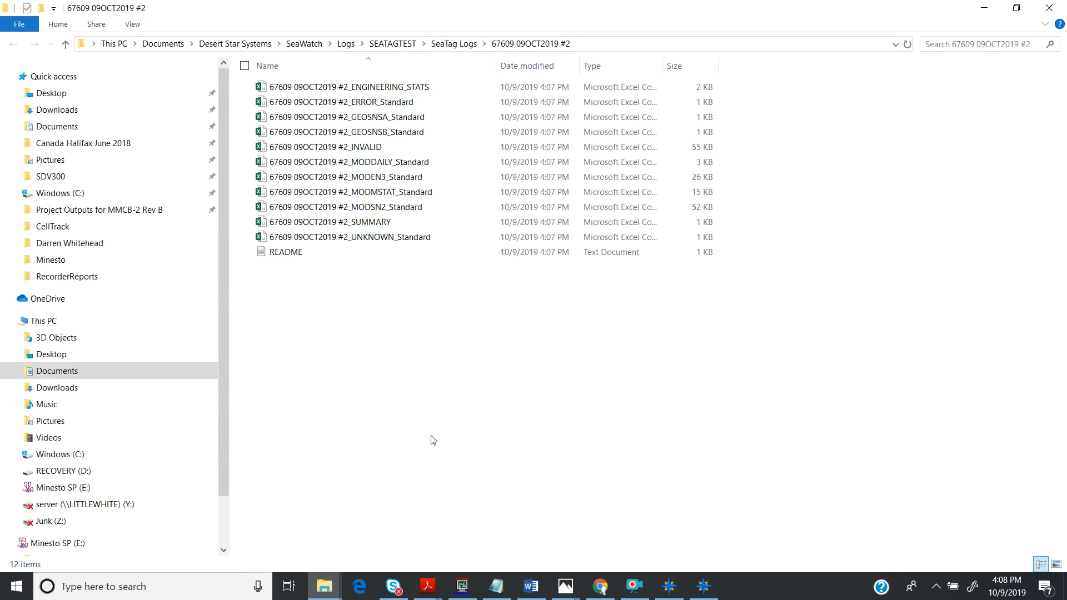
pyautogui.click(630, 589)
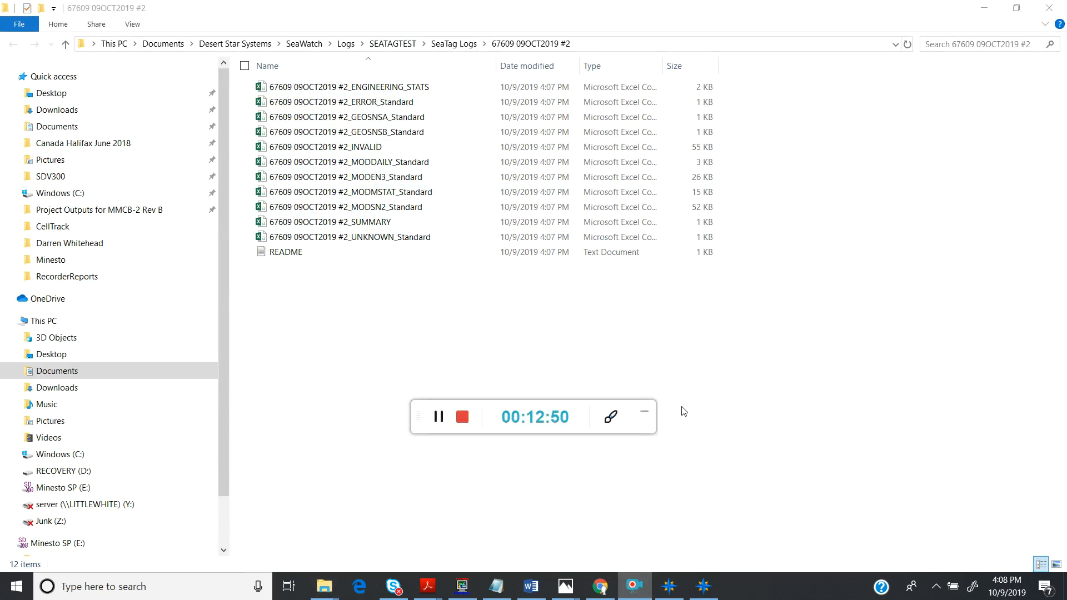
pyautogui.click(644, 417)
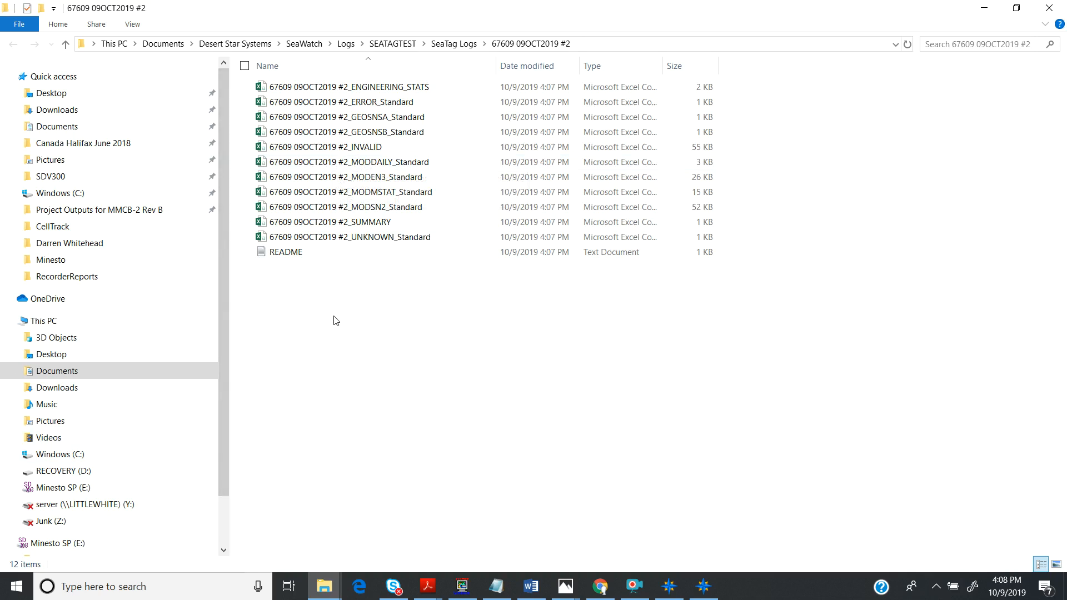
# Open 67609 09OCT2019 #2_SUMMARY, dismiss the Office activation notice and widen column A to examine the packet statistics
pyautogui.doubleClick(363, 222)
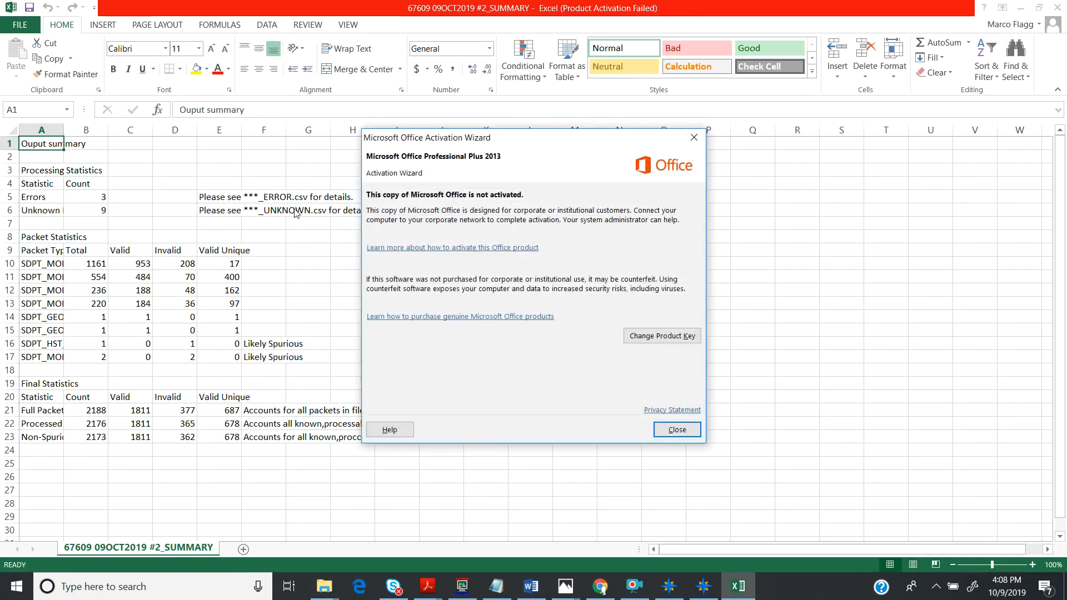
pyautogui.click(673, 435)
pyautogui.moveTo(63, 129); pyautogui.dragTo(133, 129)
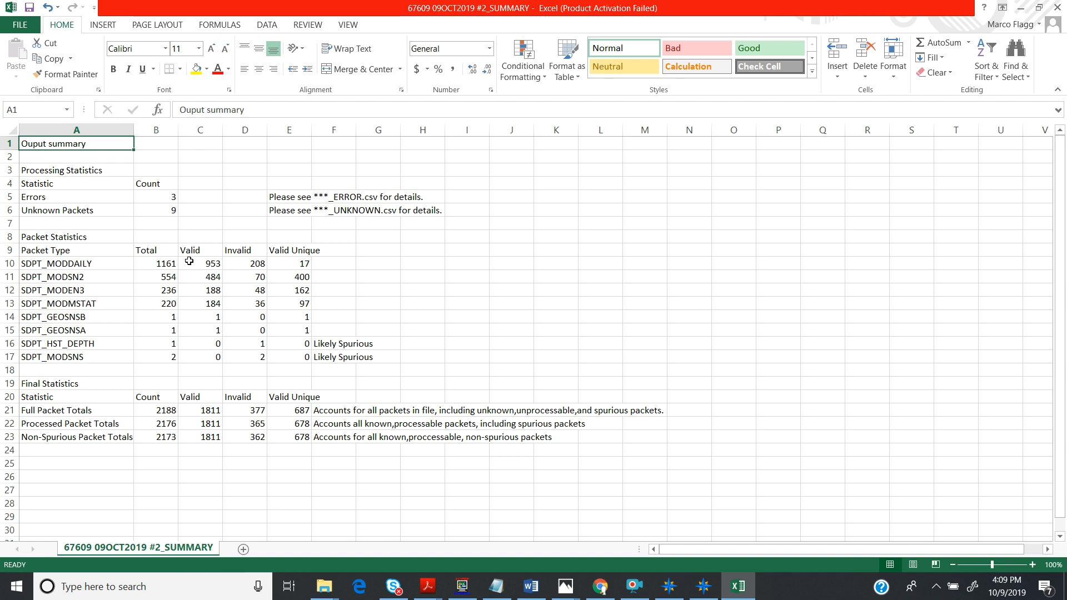
# Open Calculator, divide the 953 valid SDPT_MODDAILY packets by the 1161 total, and close it
pyautogui.click(126, 595)
pyautogui.write('calc')
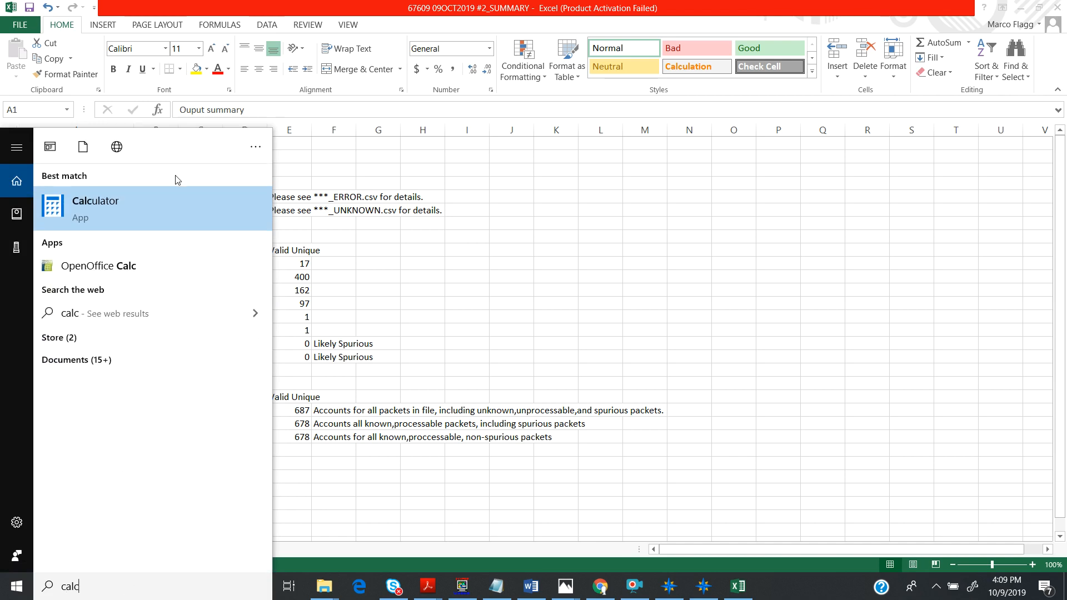
pyautogui.click(149, 216)
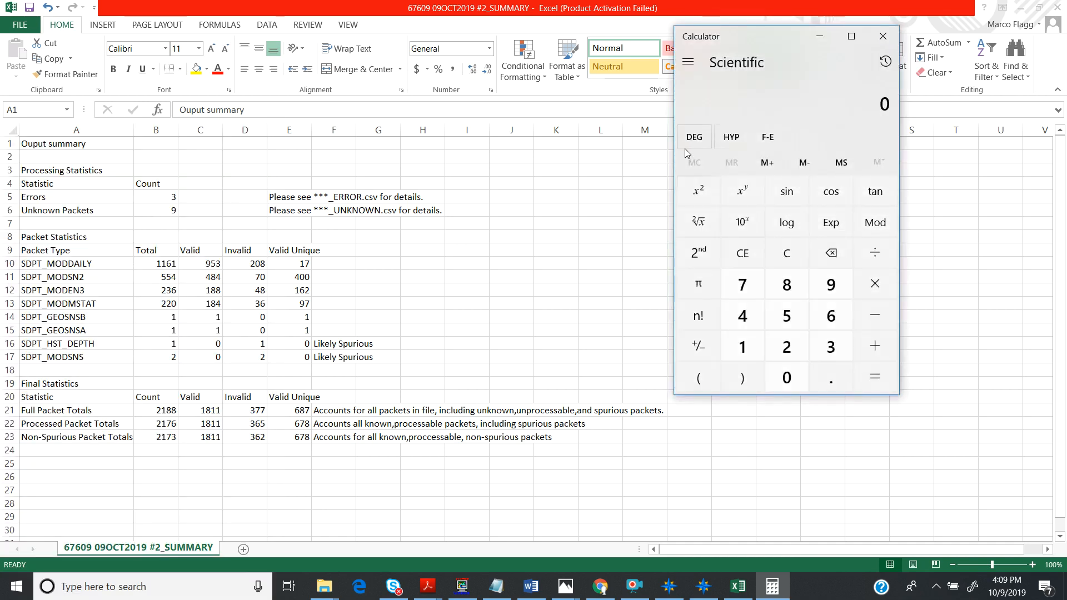
pyautogui.click(831, 285)
pyautogui.click(794, 323)
pyautogui.click(831, 345)
pyautogui.click(884, 251)
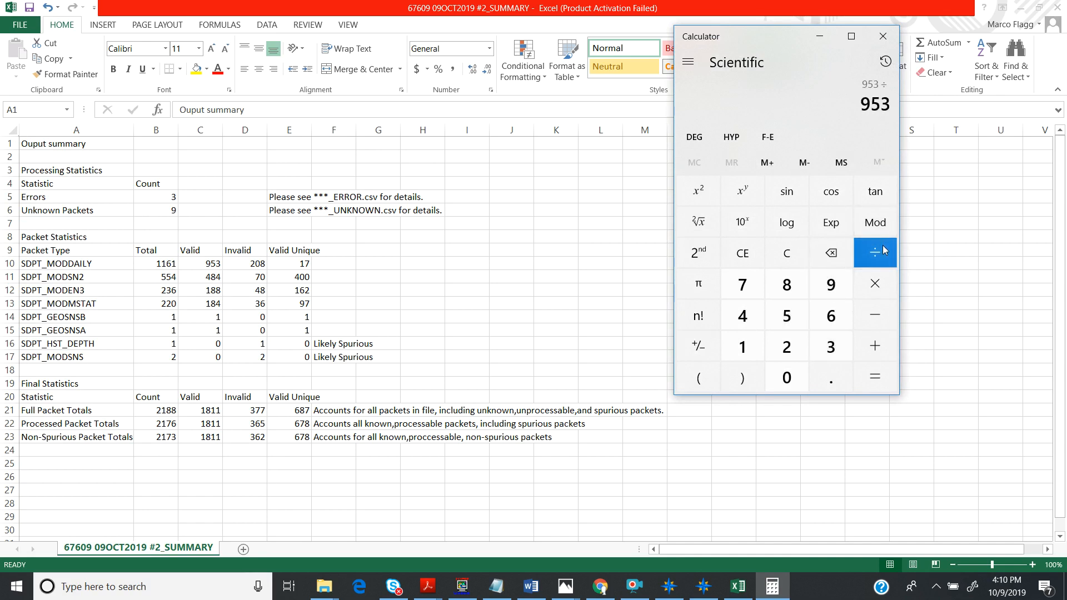
pyautogui.write('1161')
pyautogui.press('Return')
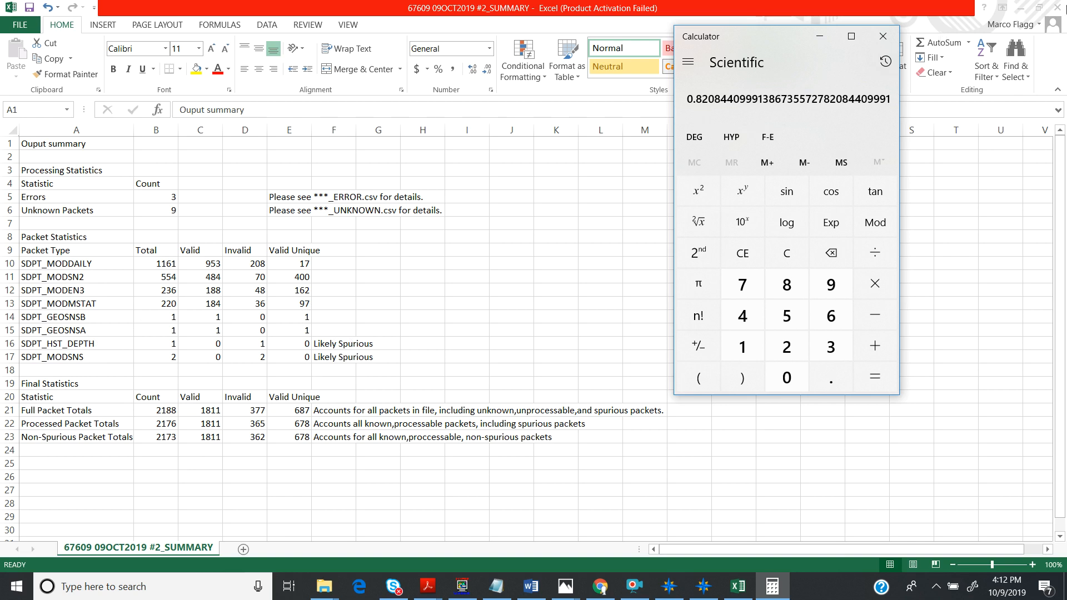
pyautogui.click(883, 42)
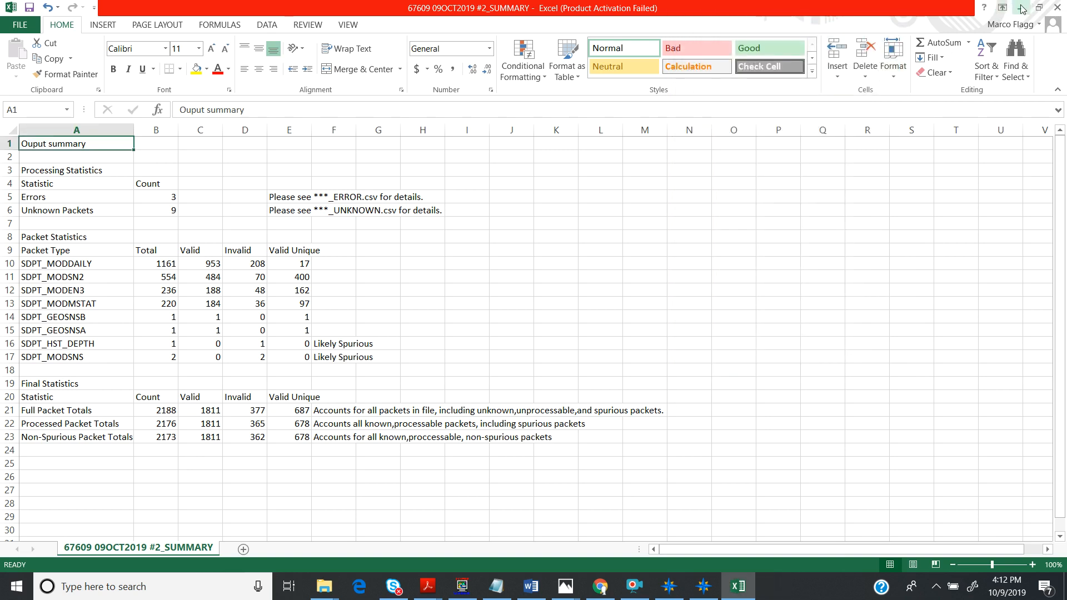
# Close the summary workbook without saving and open 67609 09OCT2019 #2_MODDAILY_Standard, dismissing the Office activation notice
pyautogui.click(1056, 10)
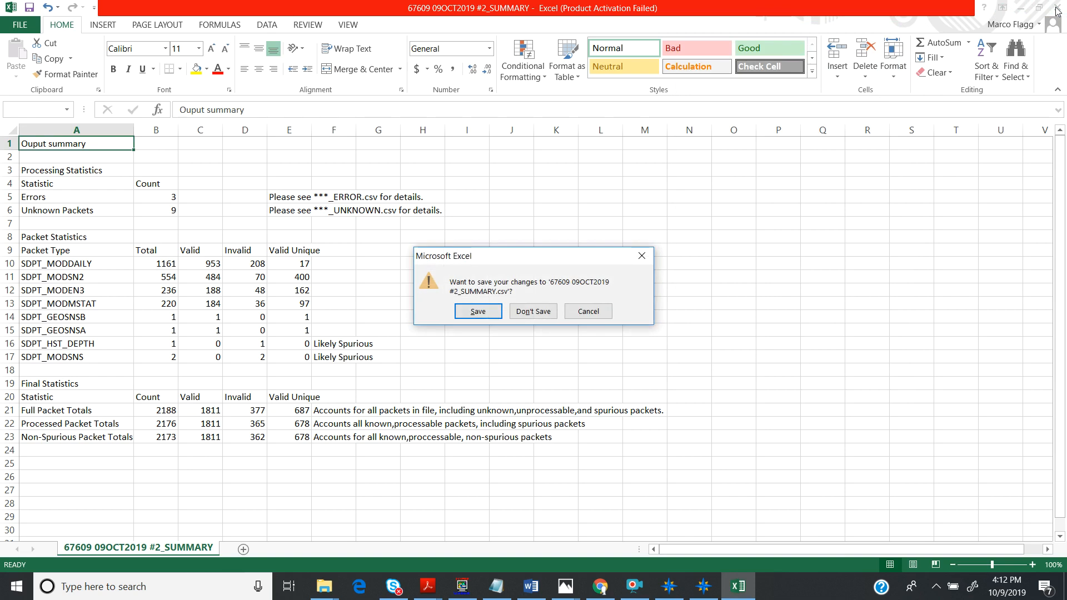
pyautogui.click(533, 311)
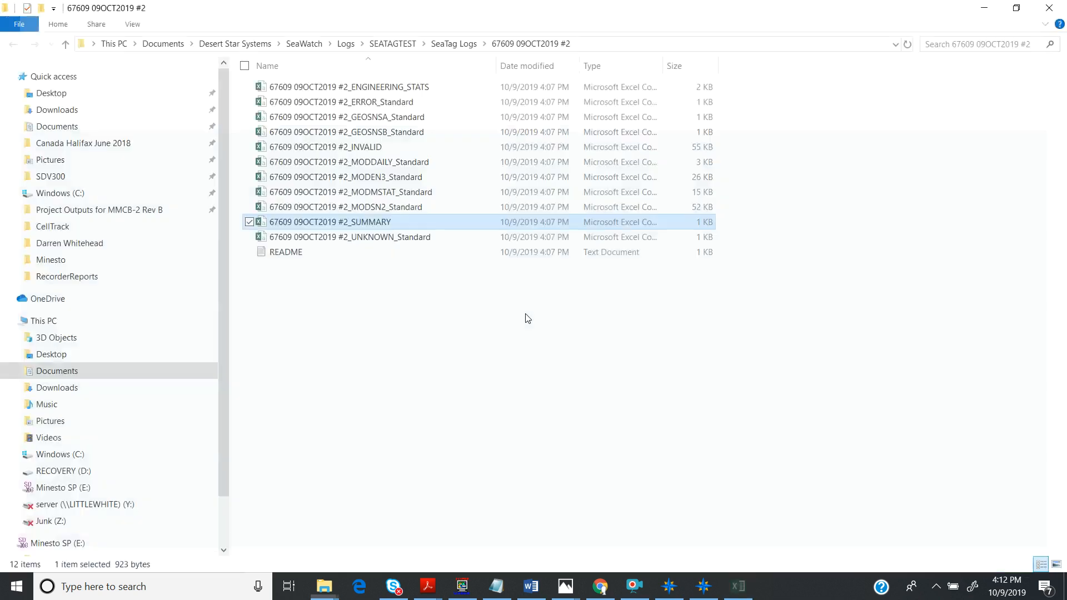
pyautogui.doubleClick(345, 163)
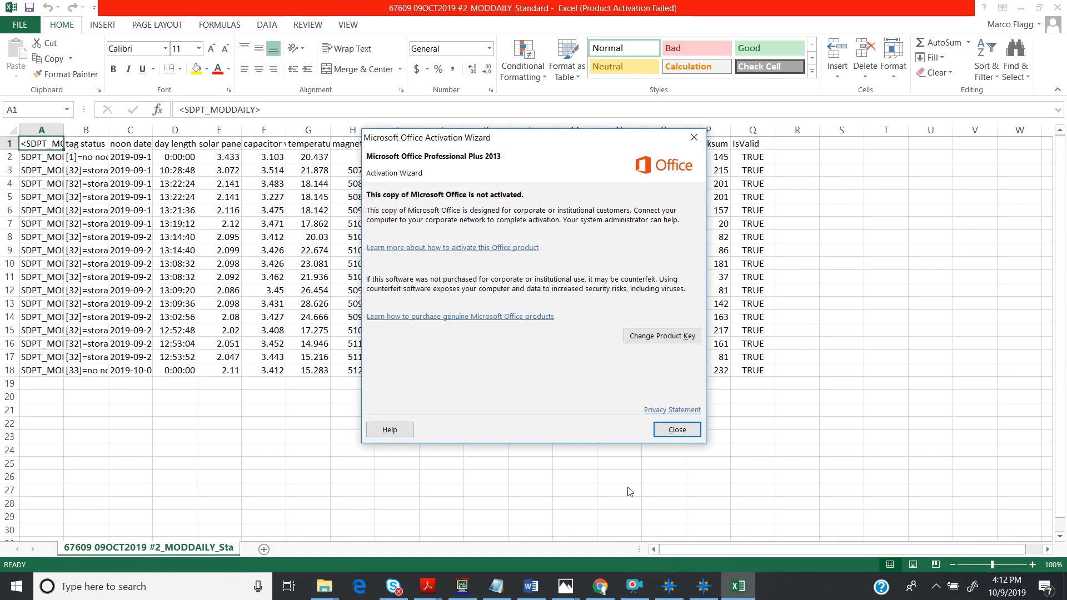
pyautogui.click(666, 431)
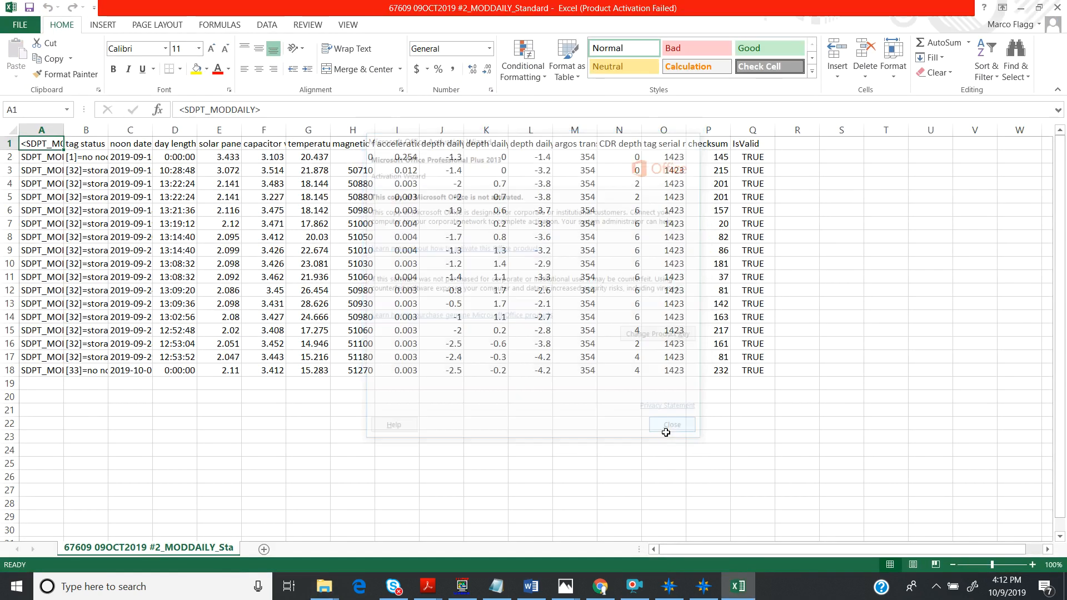
# Wrap and bold the text of header row 1, and widen the noon date and time column to show the full timestamps
pyautogui.click(7, 143)
pyautogui.rightClick(7, 144)
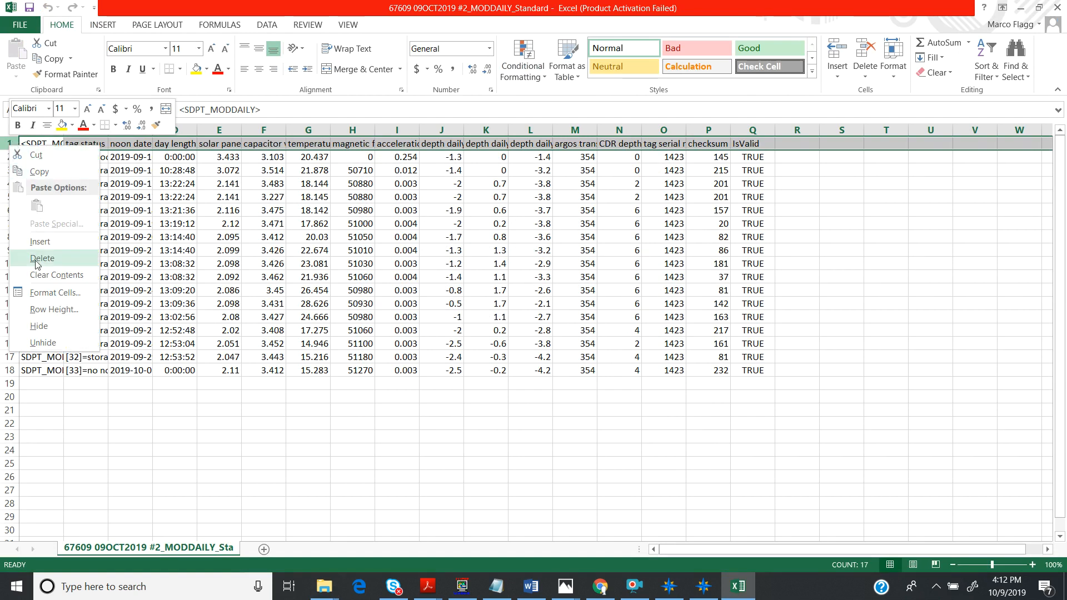
pyautogui.click(40, 293)
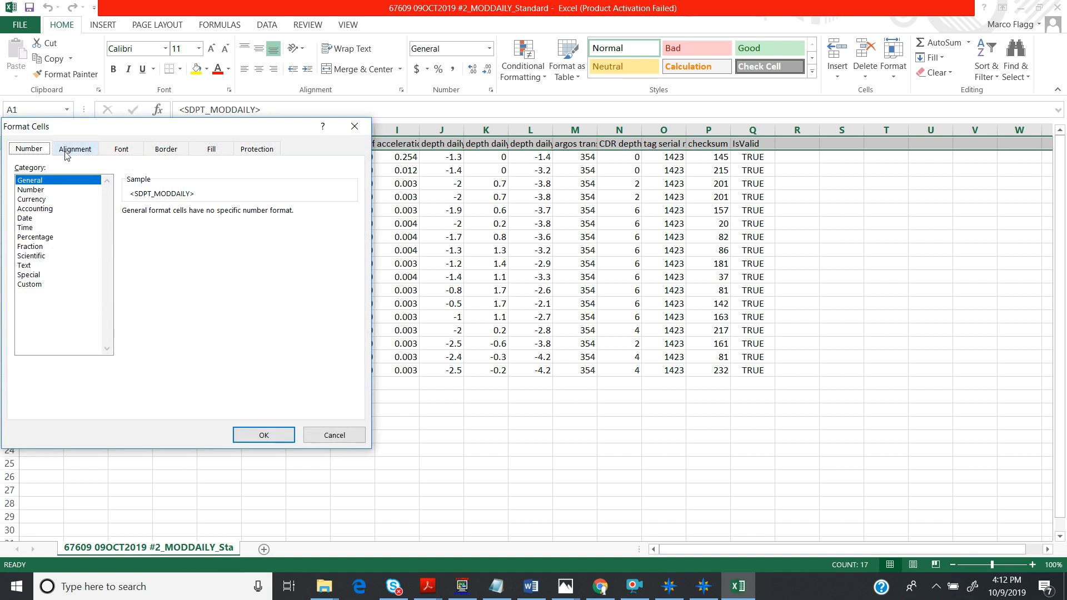
pyautogui.click(67, 155)
pyautogui.click(27, 274)
pyautogui.click(263, 436)
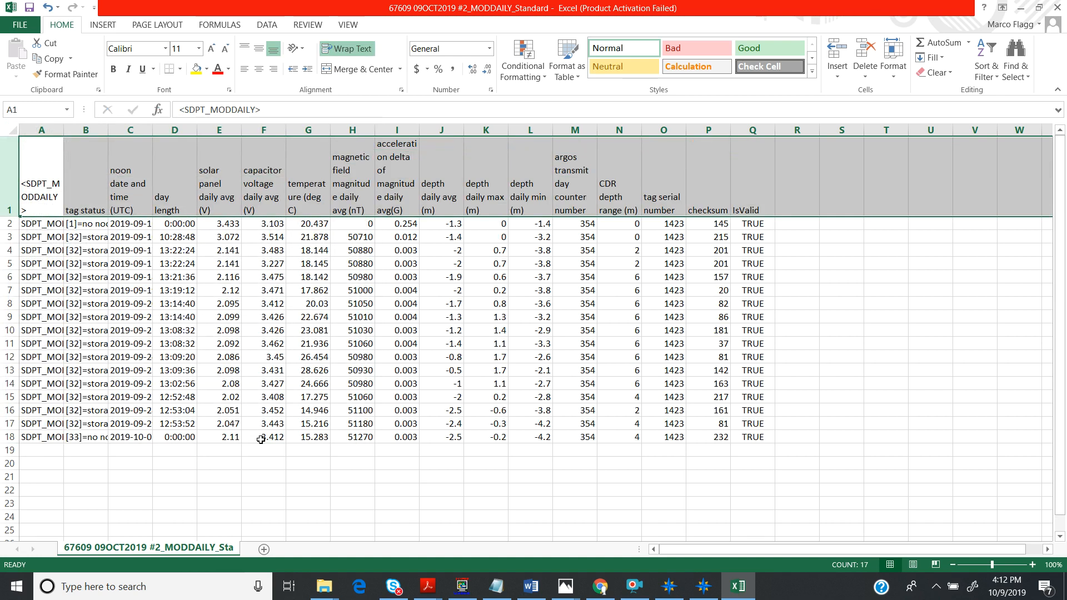
pyautogui.click(113, 69)
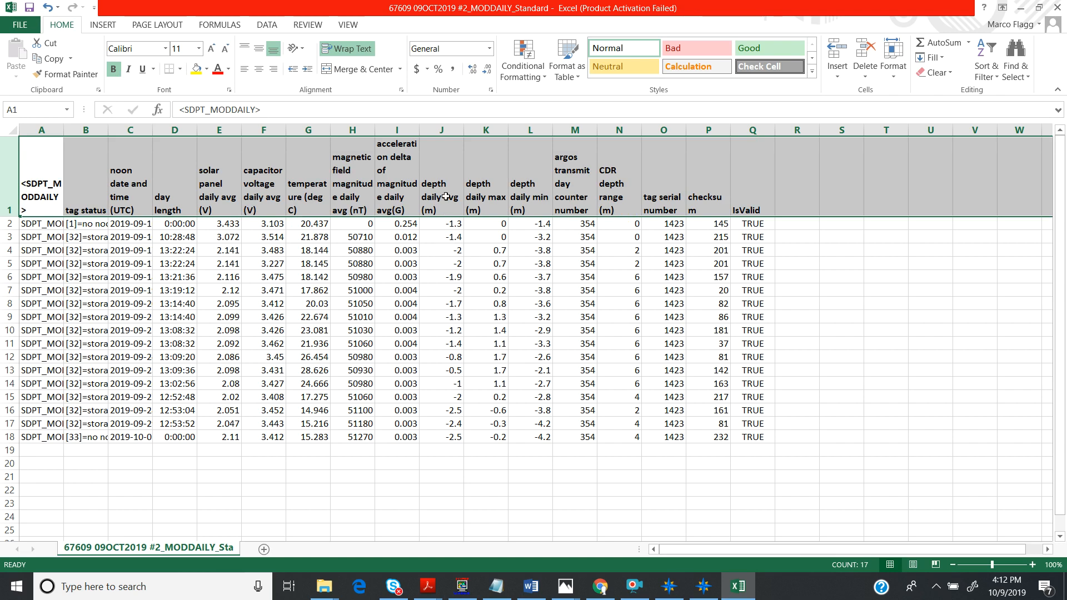
pyautogui.moveTo(152, 130); pyautogui.dragTo(216, 125)
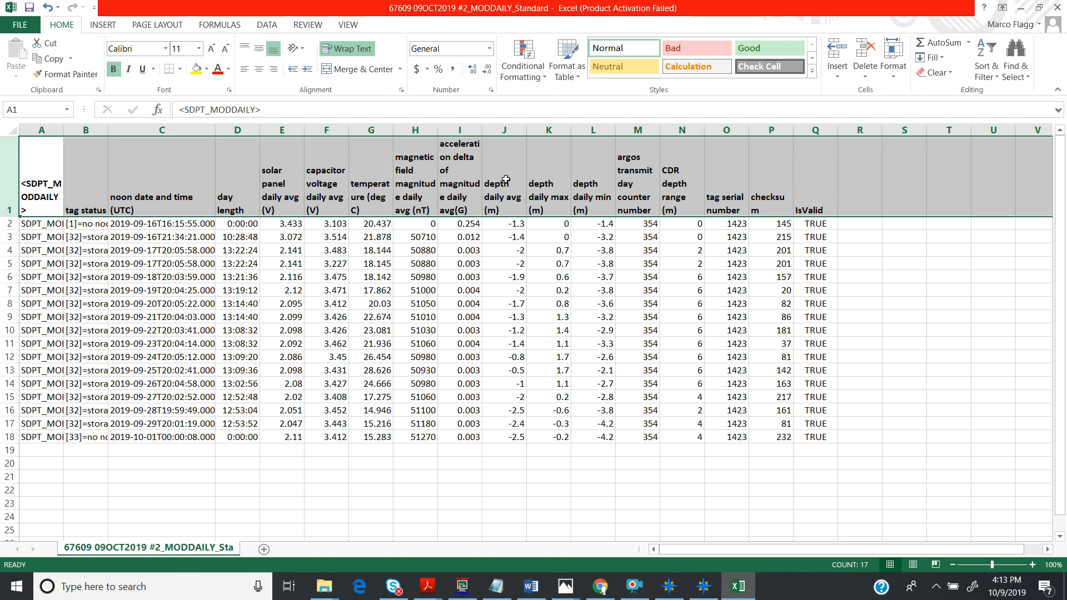
# Plot the daily average, maximum and minimum depth columns as a 2-D line chart to view the trend, and delete the chart
pyautogui.moveTo(507, 154); pyautogui.dragTo(605, 437)
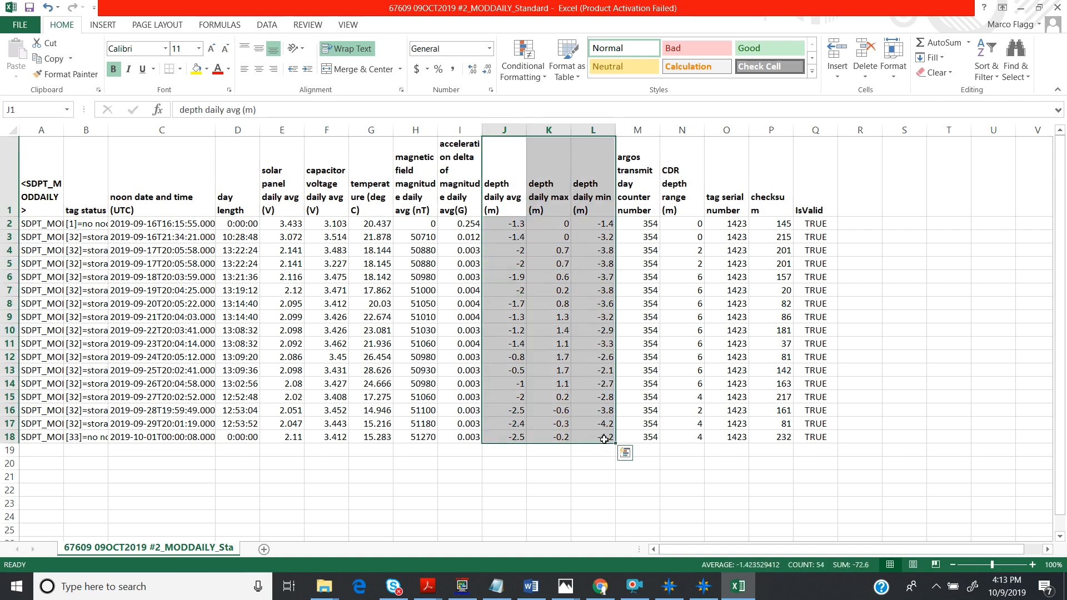
pyautogui.click(99, 26)
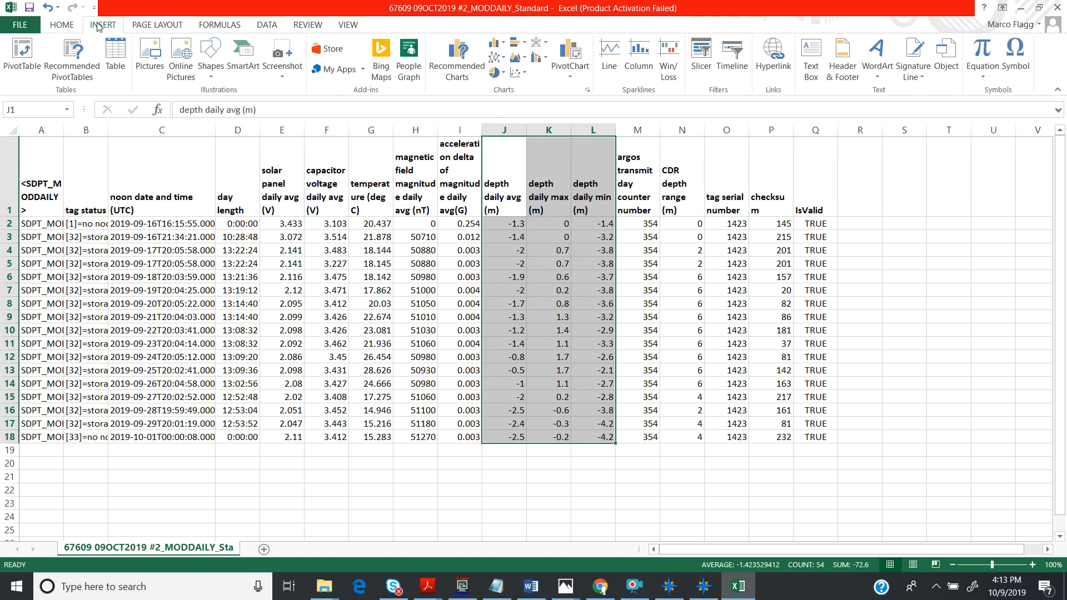
pyautogui.click(499, 60)
pyautogui.click(512, 98)
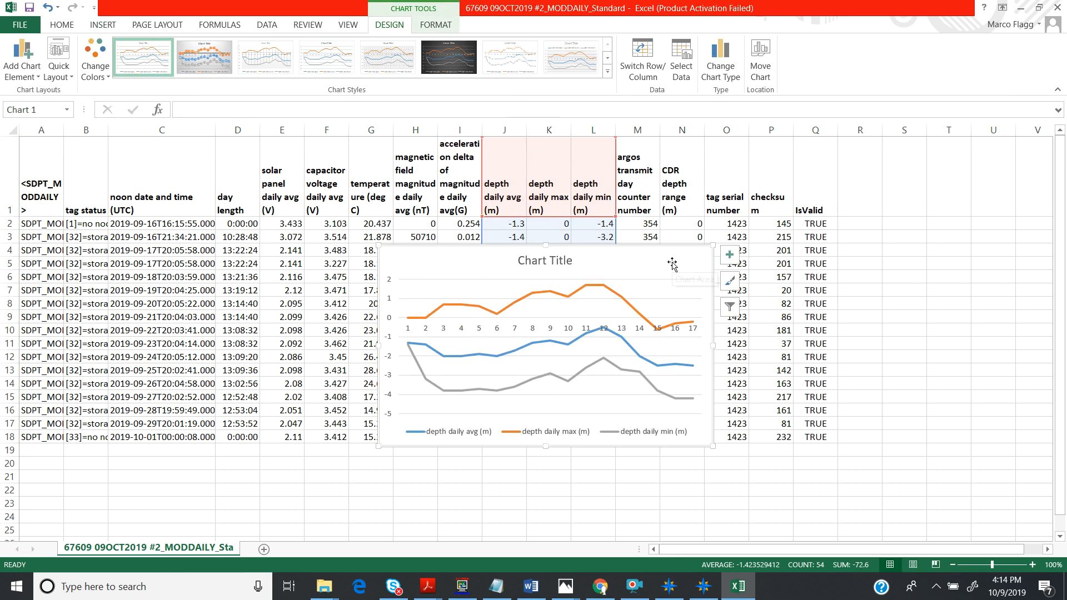
pyautogui.moveTo(660, 263); pyautogui.dragTo(907, 405)
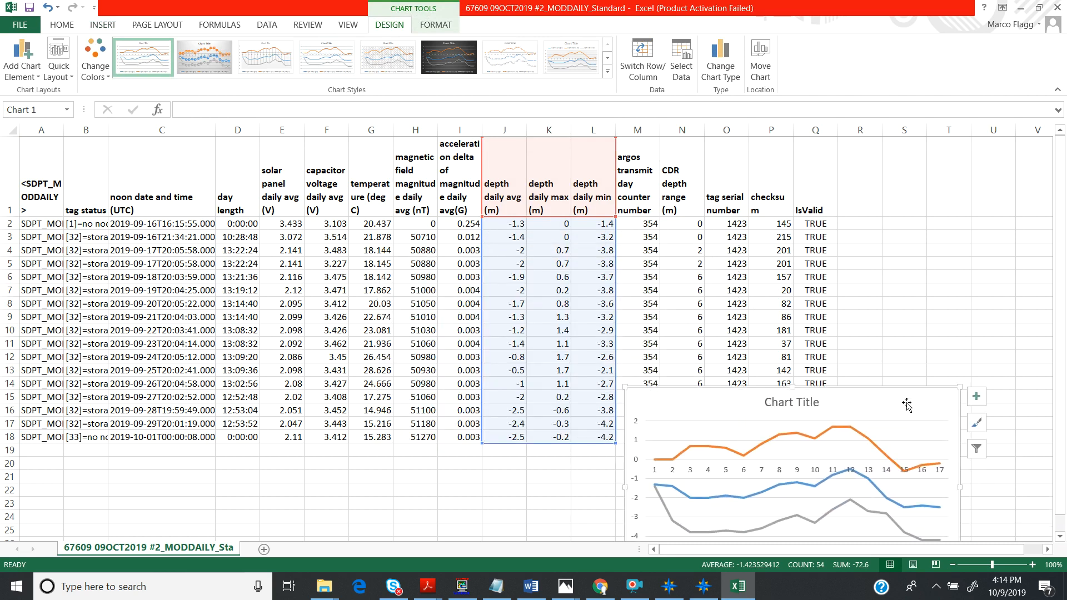
pyautogui.press('Delete')
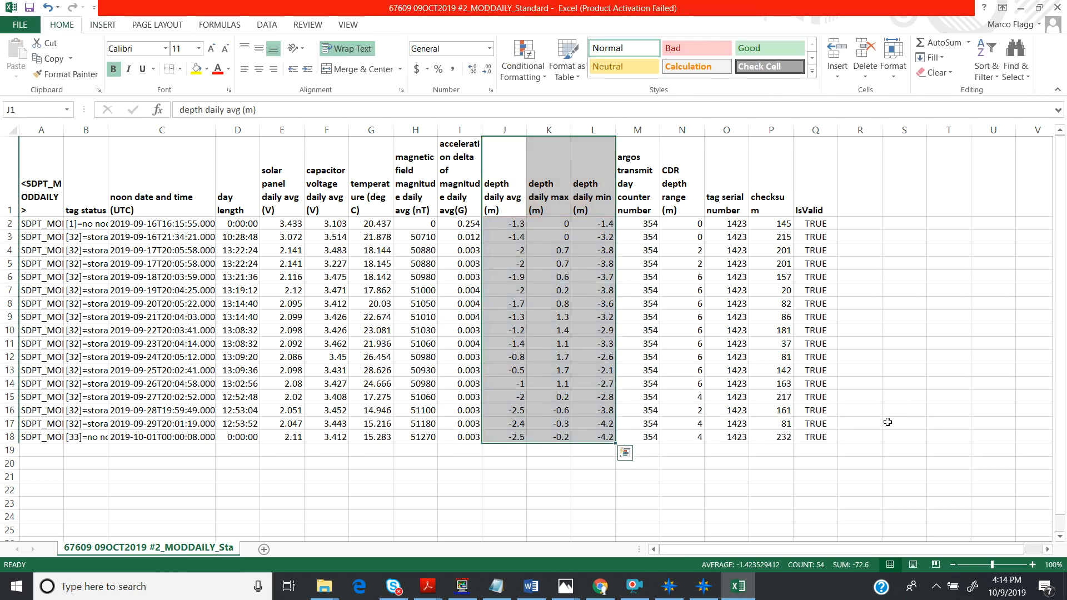
pyautogui.click(751, 515)
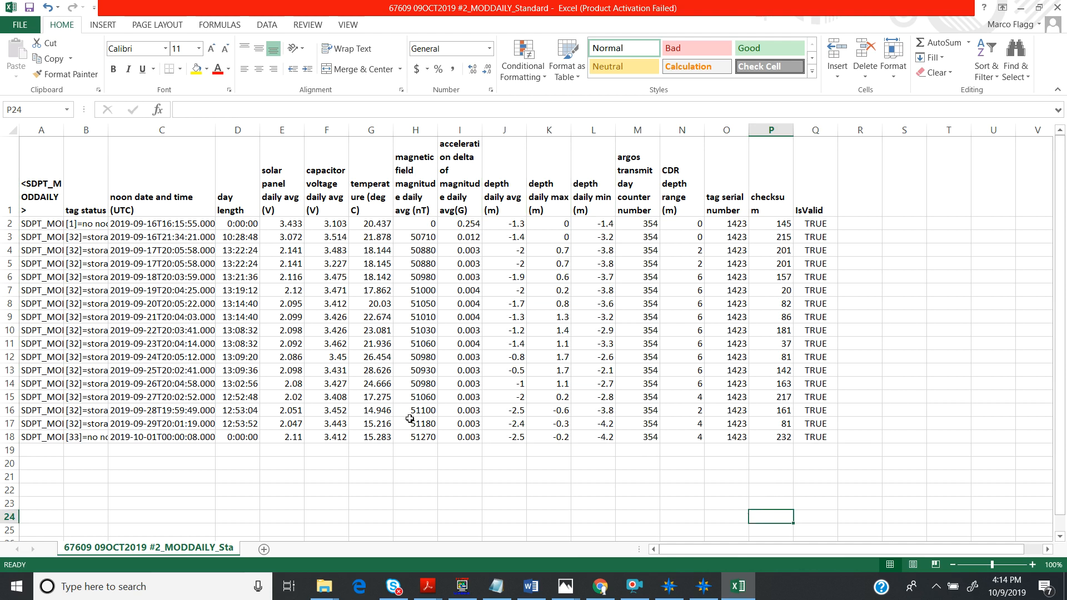
# Delete row 2, the first data record with a zero magnetic field magnitude
pyautogui.click(408, 237)
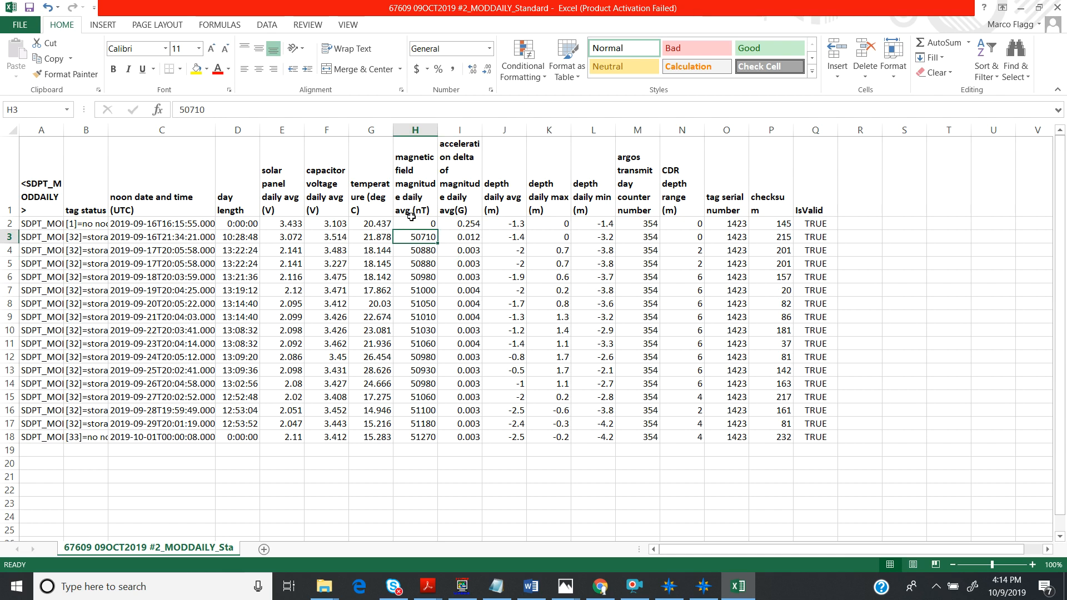
pyautogui.click(412, 221)
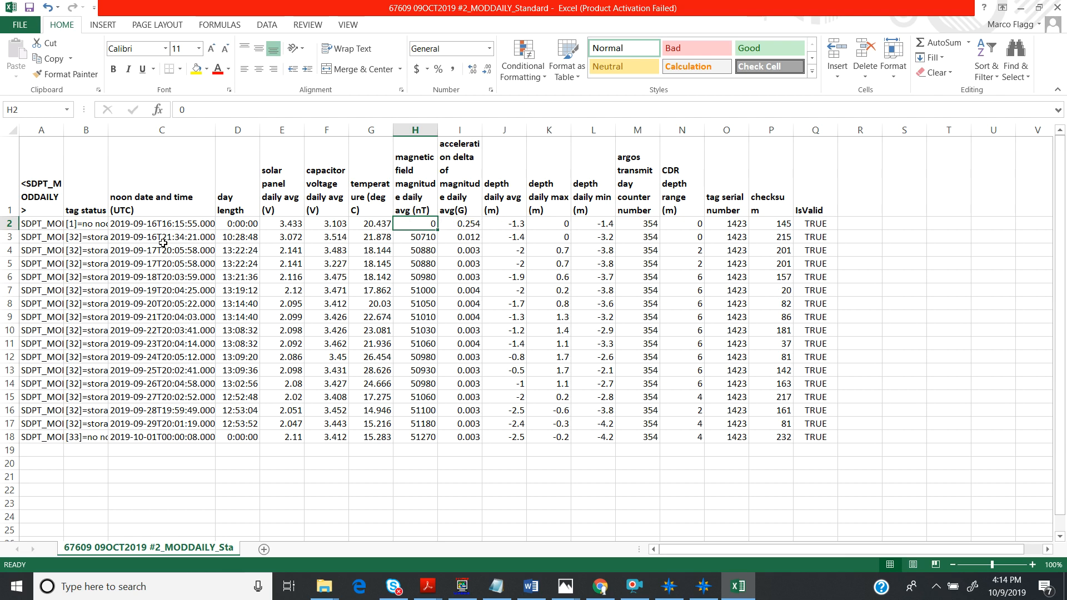
pyautogui.click(6, 224)
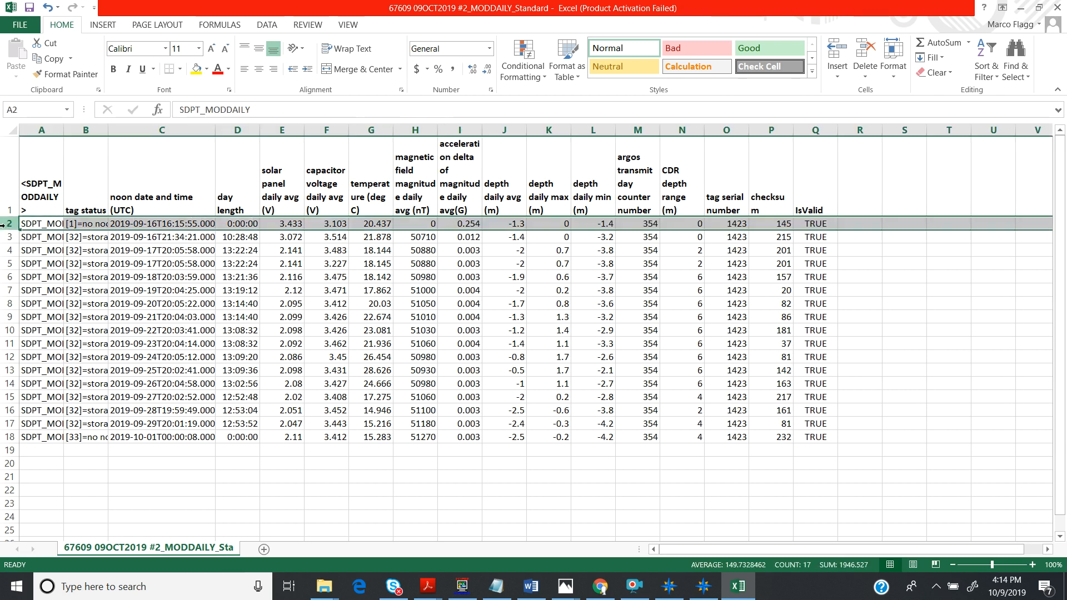
pyautogui.rightClick(6, 224)
pyautogui.click(26, 340)
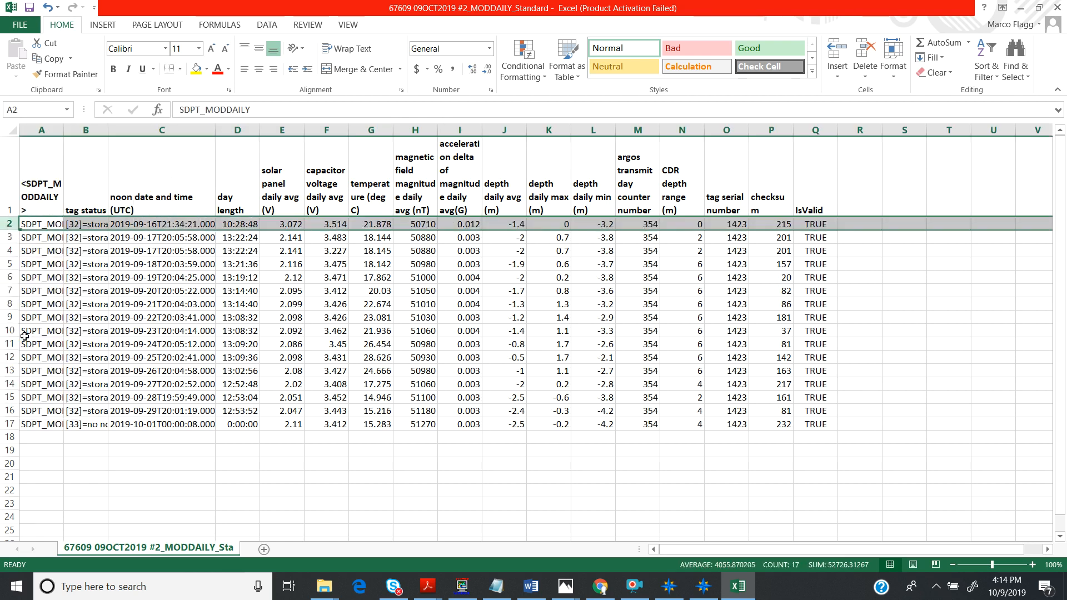
pyautogui.click(381, 506)
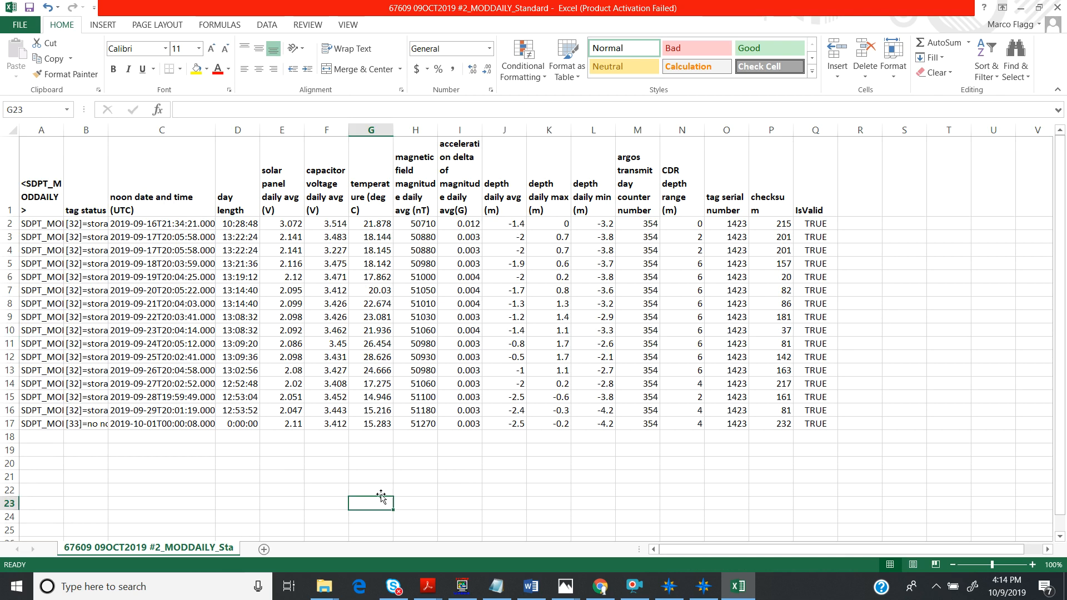
# Plot the magnetic field magnitude daily avg column as a 2-D line chart and place it over columns M to T
pyautogui.click(421, 210)
pyautogui.moveTo(420, 210); pyautogui.dragTo(415, 424)
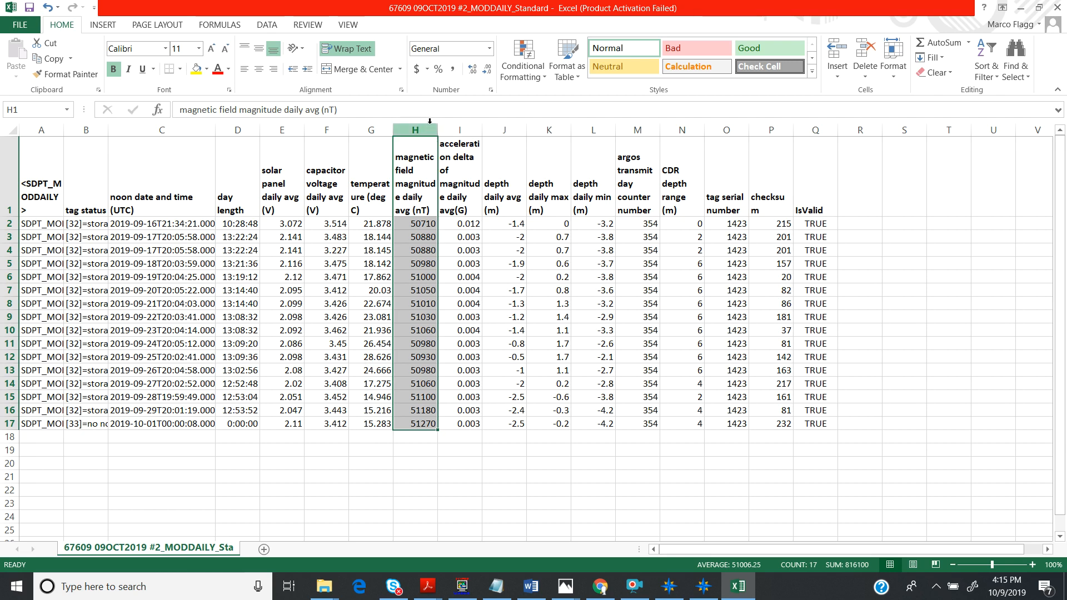
pyautogui.click(103, 25)
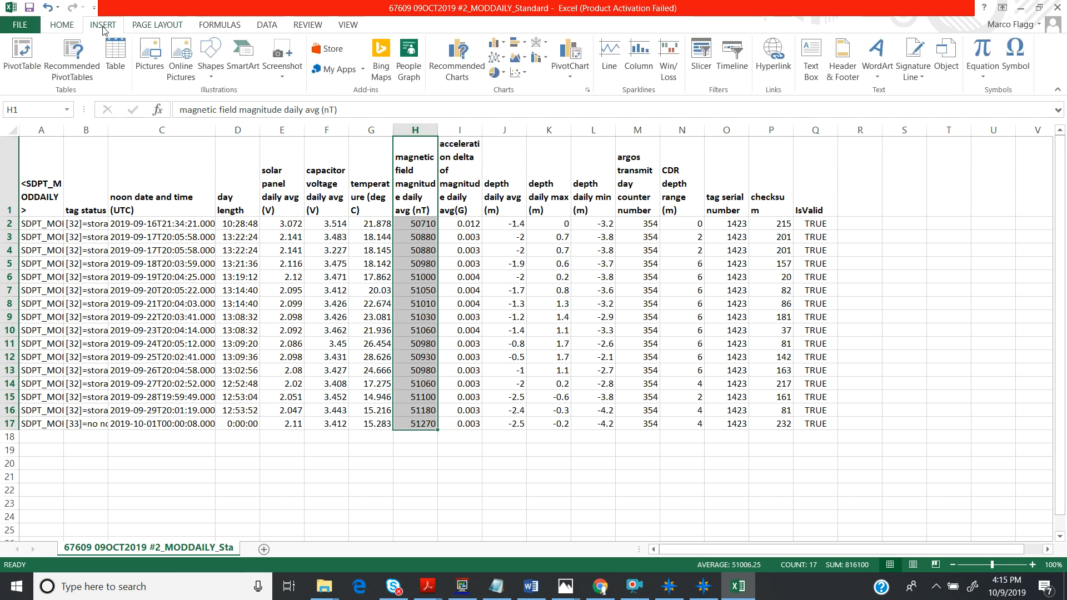
pyautogui.click(494, 58)
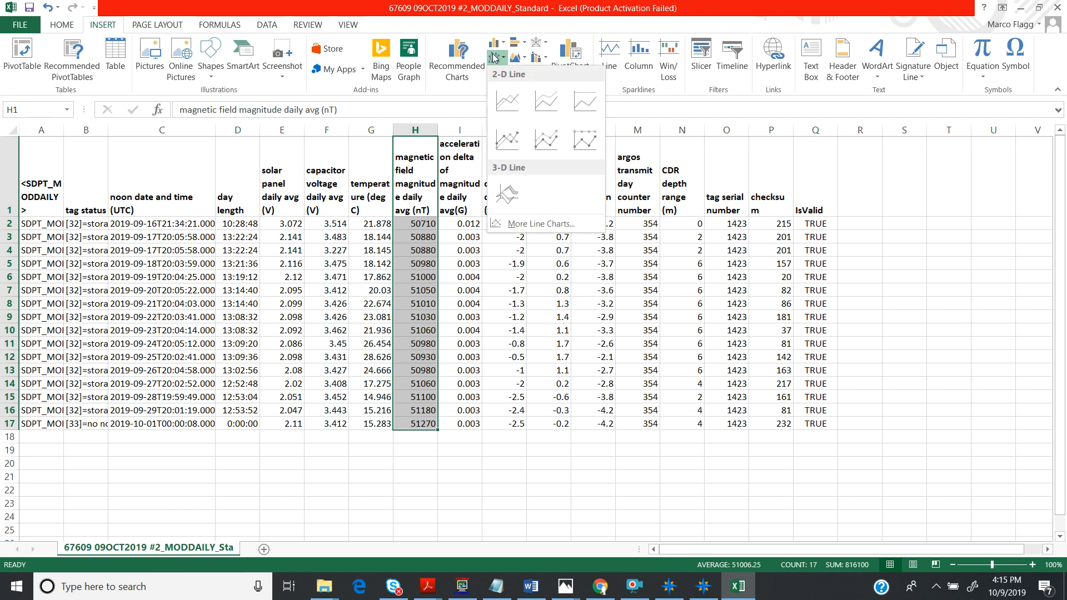
pyautogui.click(506, 101)
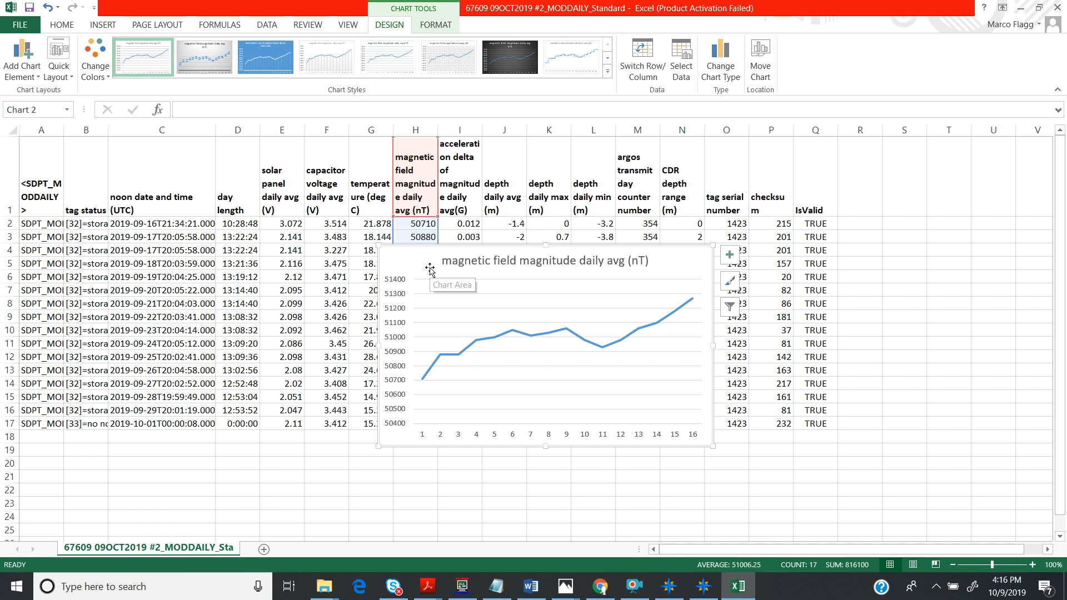
pyautogui.click(647, 292)
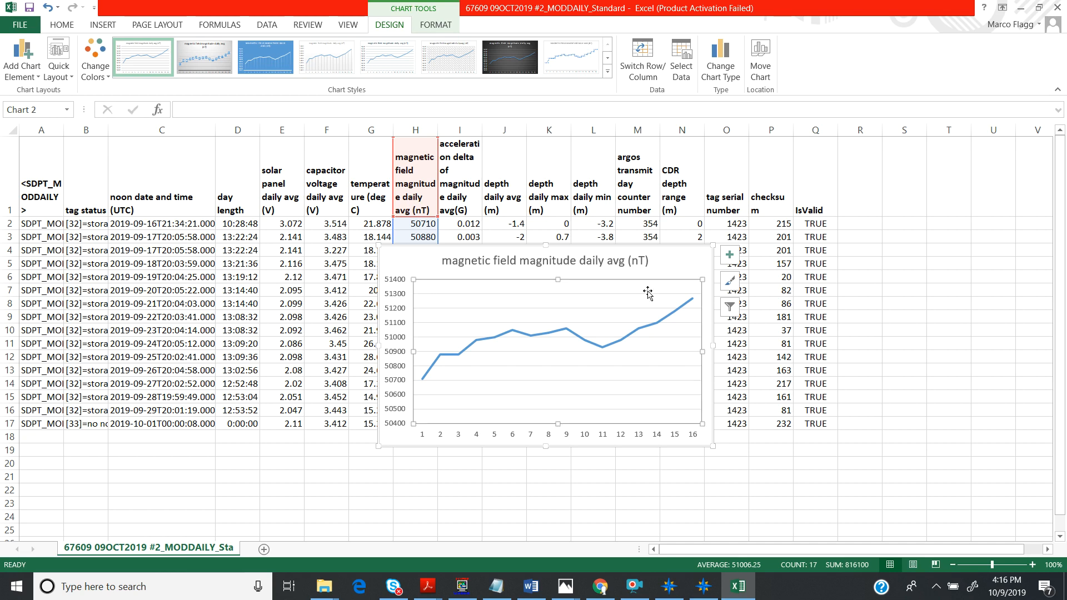
pyautogui.click(679, 257)
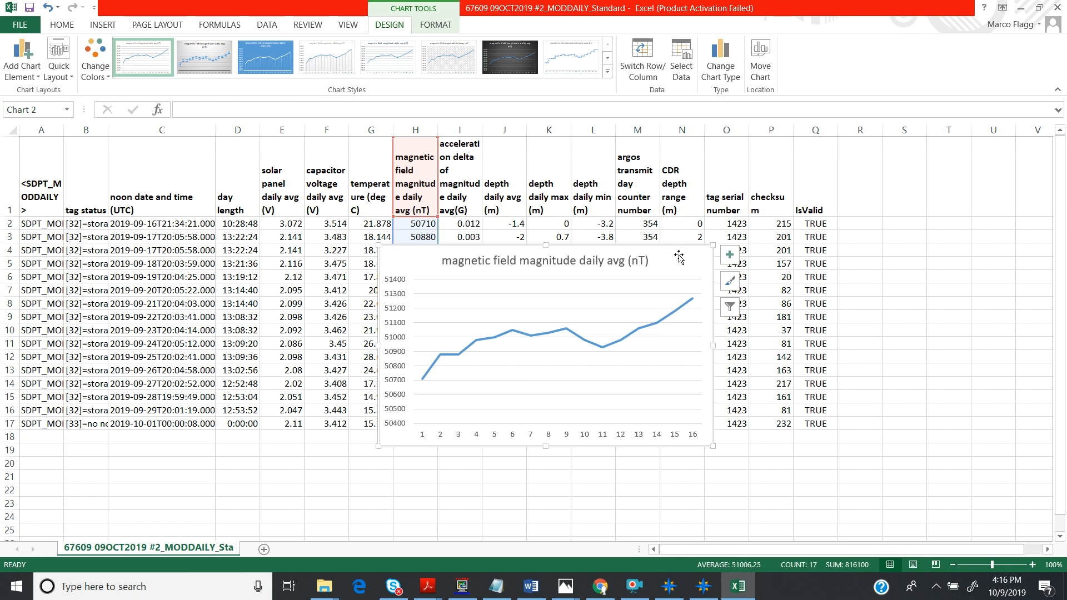
pyautogui.moveTo(679, 257); pyautogui.dragTo(942, 215)
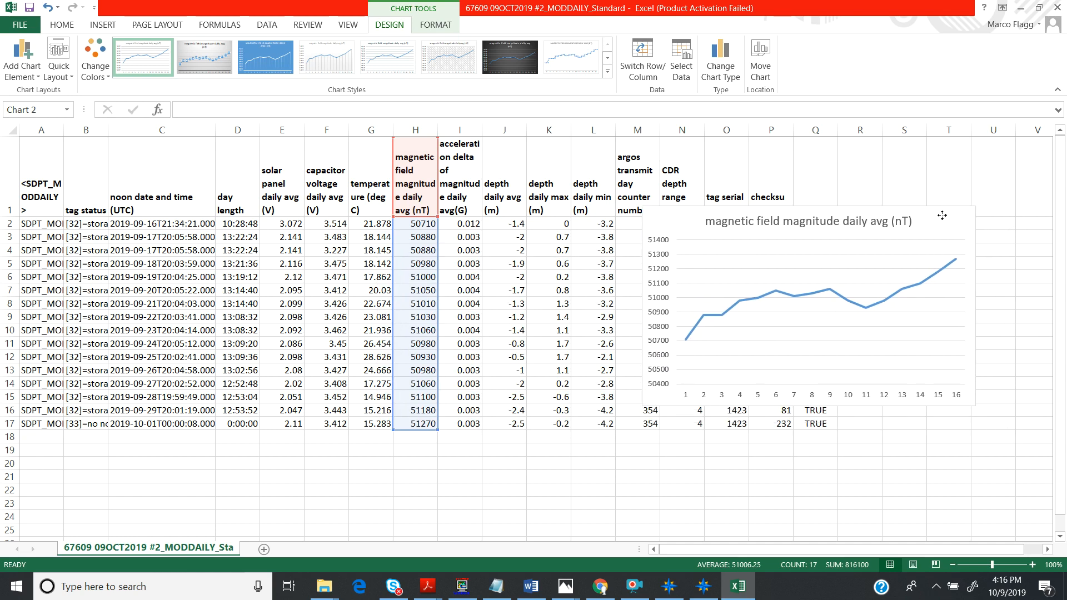
# Plot the temperature column as a 2-D line chart and place it directly below the magnetic field chart
pyautogui.moveTo(365, 165); pyautogui.dragTo(375, 427)
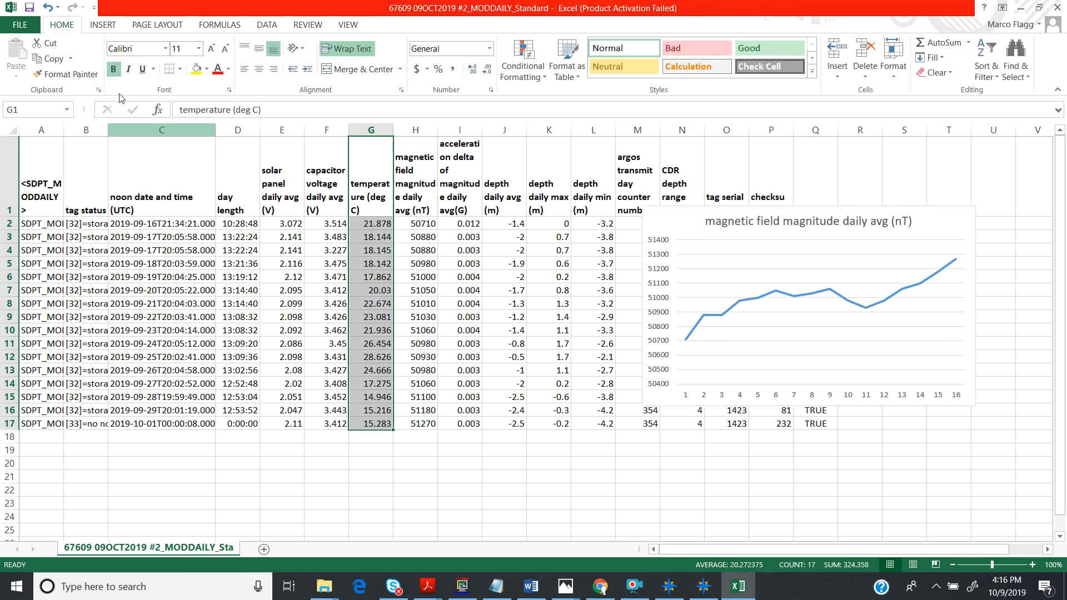
pyautogui.click(103, 26)
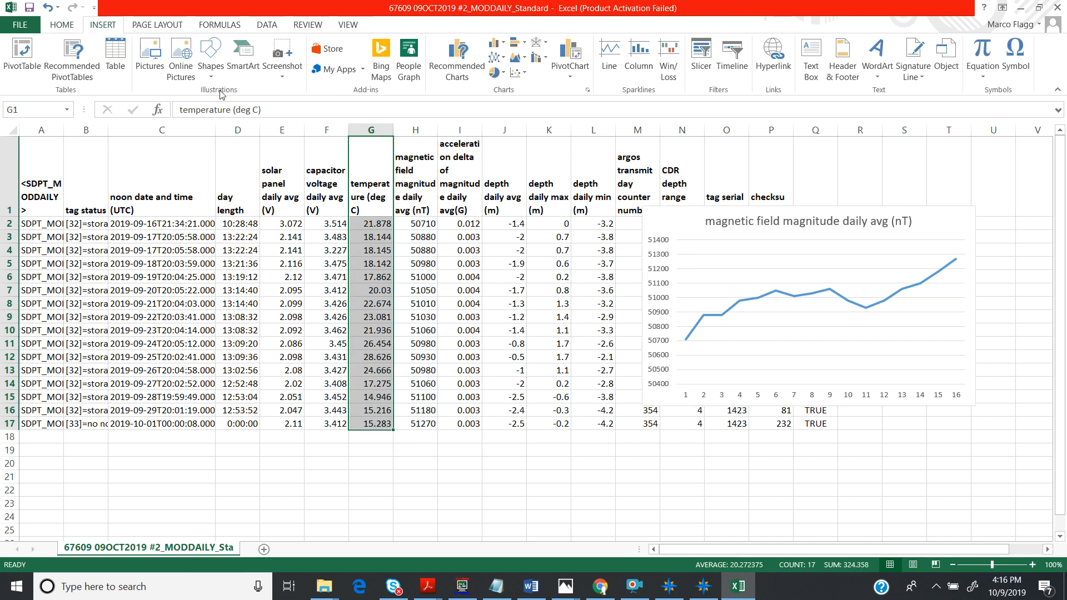
pyautogui.click(496, 58)
pyautogui.click(507, 100)
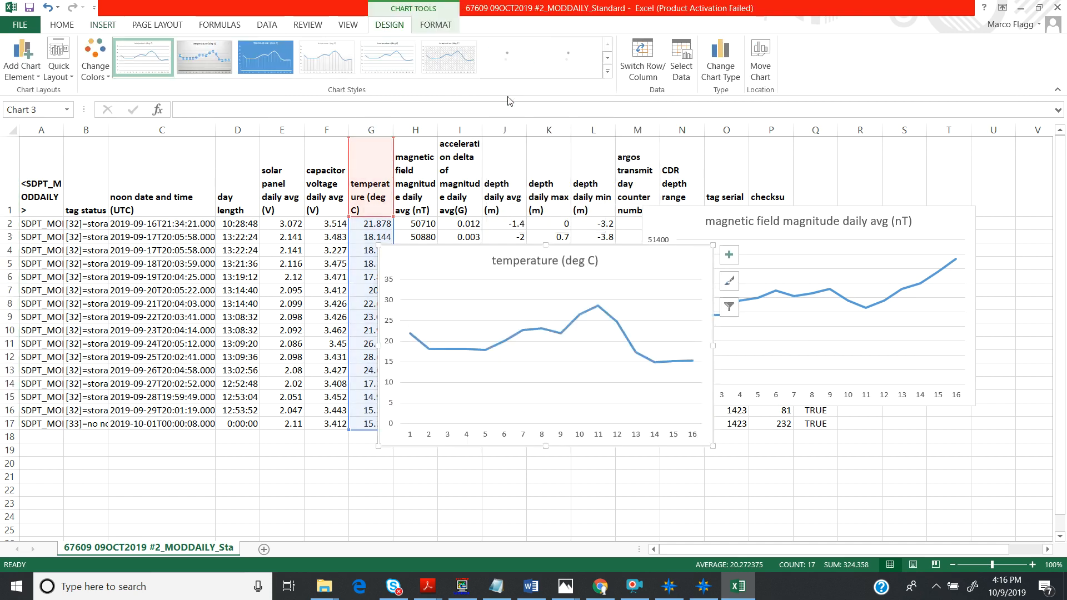
pyautogui.moveTo(400, 265)
pyautogui.mouseDown()
pyautogui.moveTo(767, 495)
pyautogui.moveTo(694, 459)
pyautogui.moveTo(669, 419)
pyautogui.mouseUp()
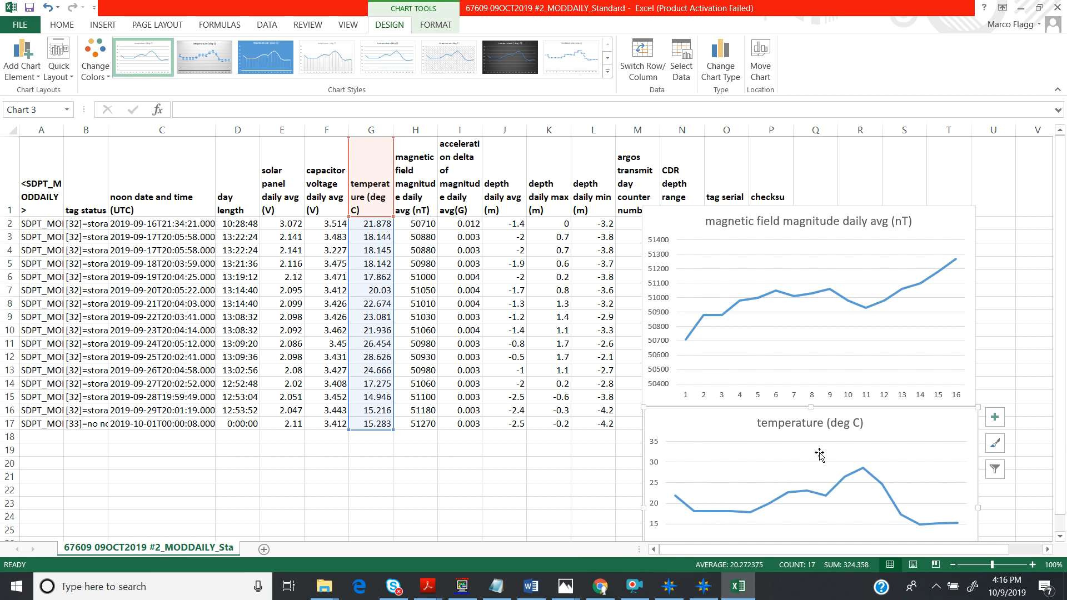
pyautogui.moveTo(873, 478)
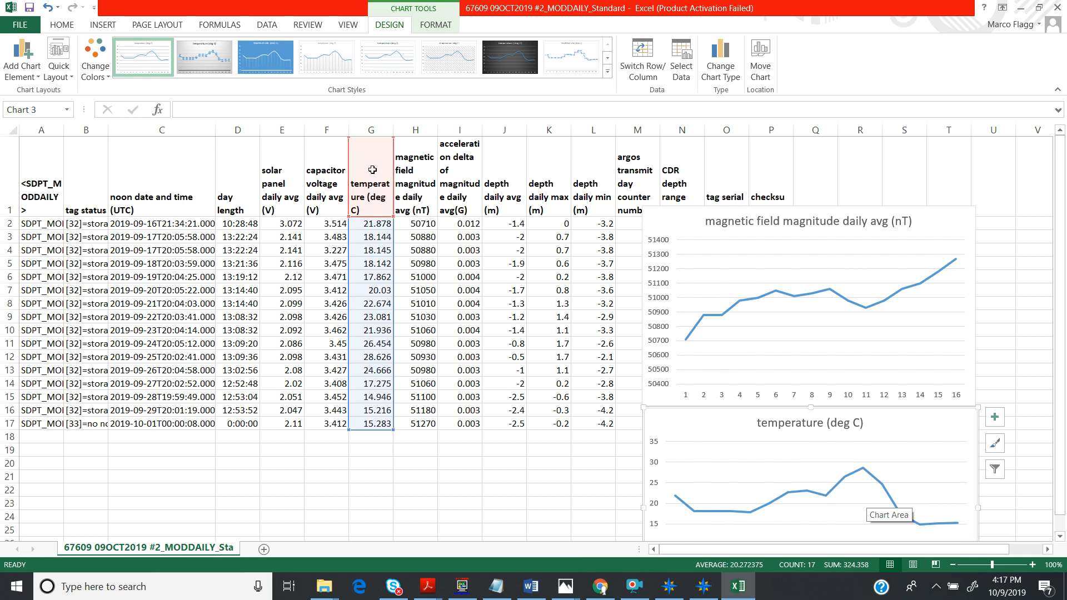
# Plot magnetic field magnitude against temperature as a scatter chart to check for correlation, and delete that chart
pyautogui.click(372, 169)
pyautogui.moveTo(372, 170); pyautogui.dragTo(415, 423)
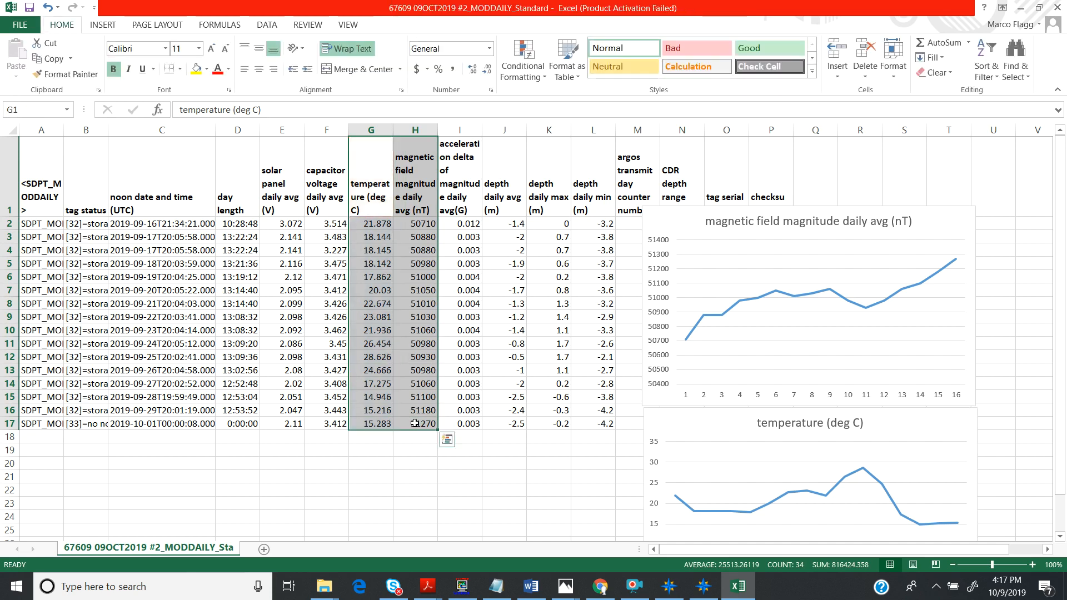
pyautogui.click(100, 26)
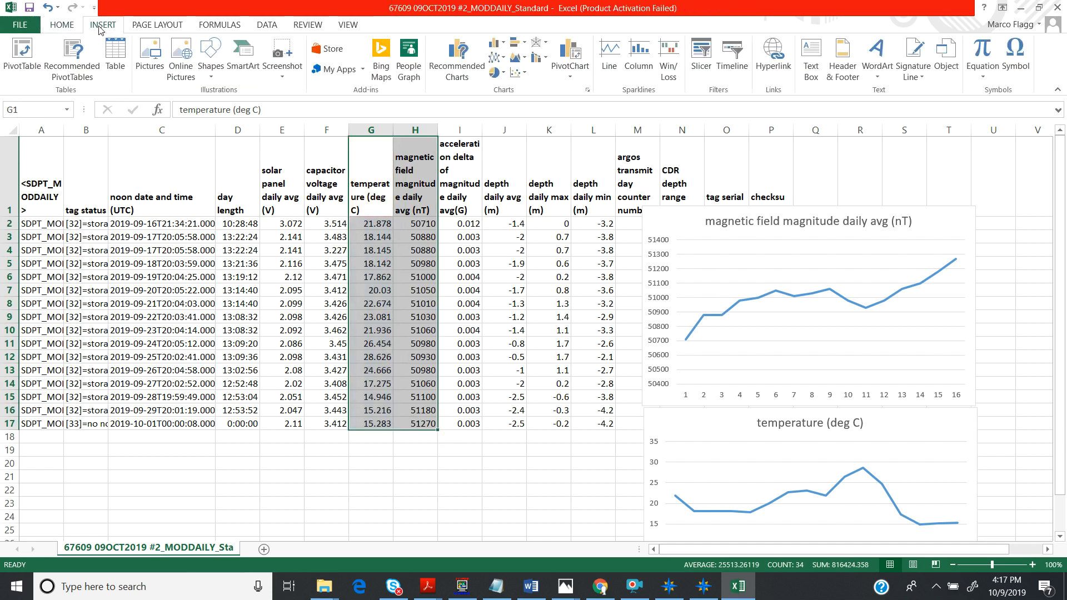
pyautogui.click(517, 76)
pyautogui.click(528, 120)
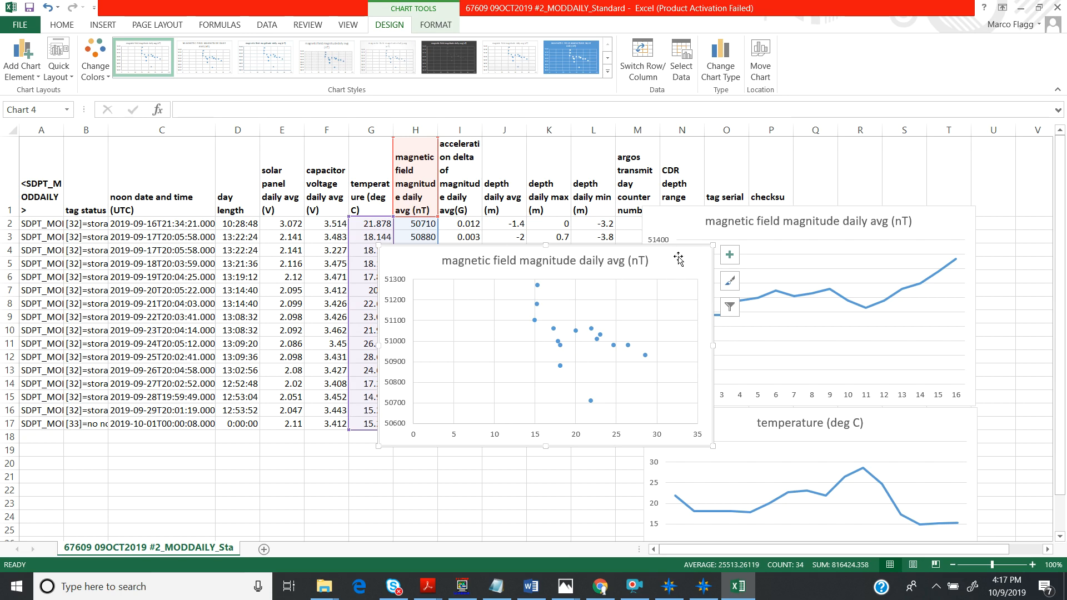
pyautogui.press('Delete')
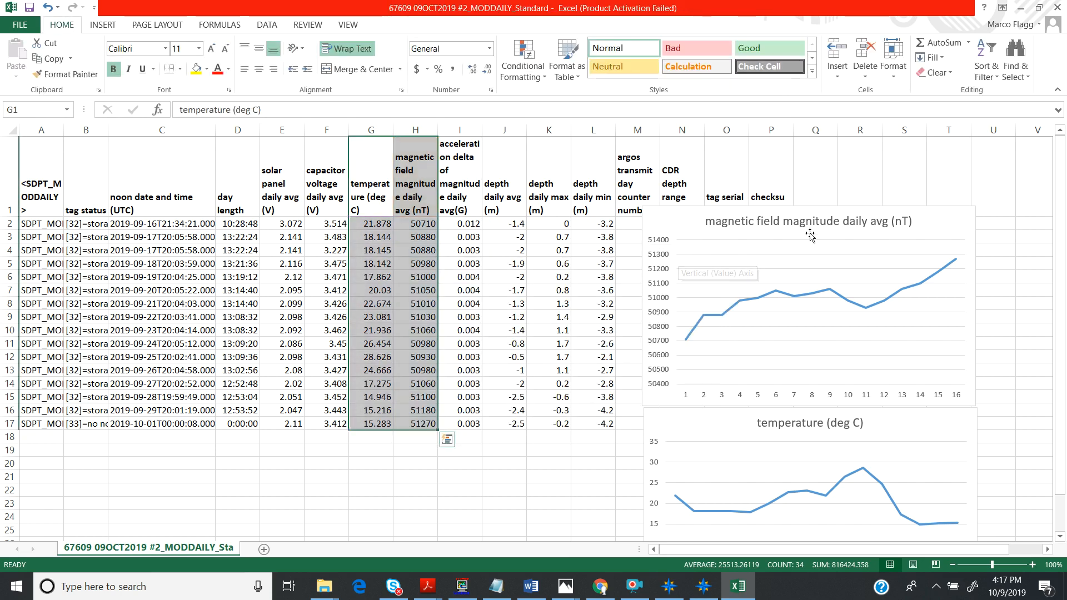
# Delete the magnetic field and temperature line charts from the sheet
pyautogui.click(946, 218)
pyautogui.press('Delete')
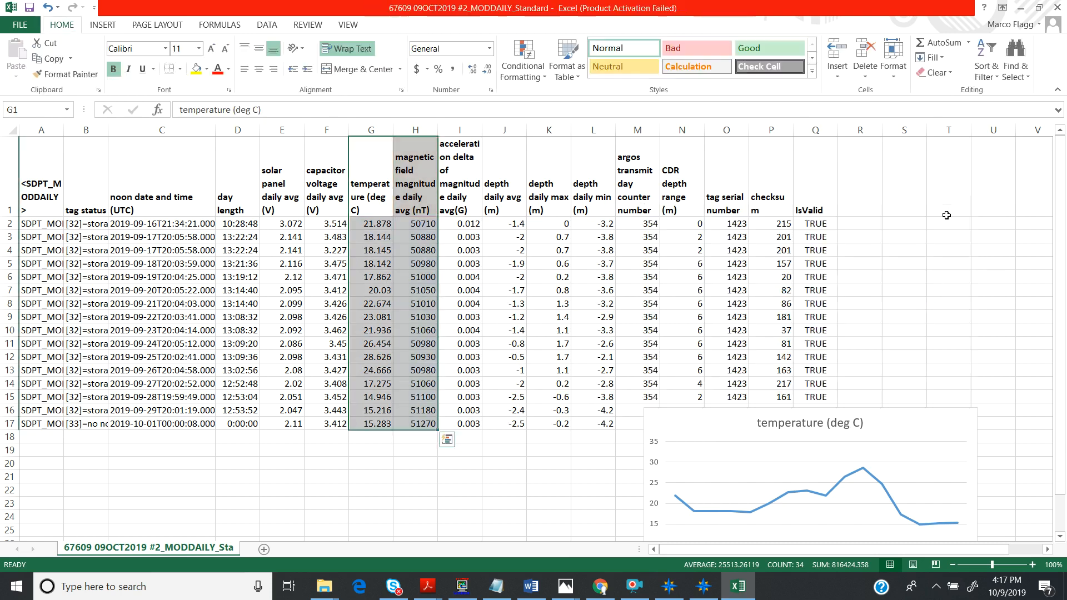
pyautogui.click(937, 424)
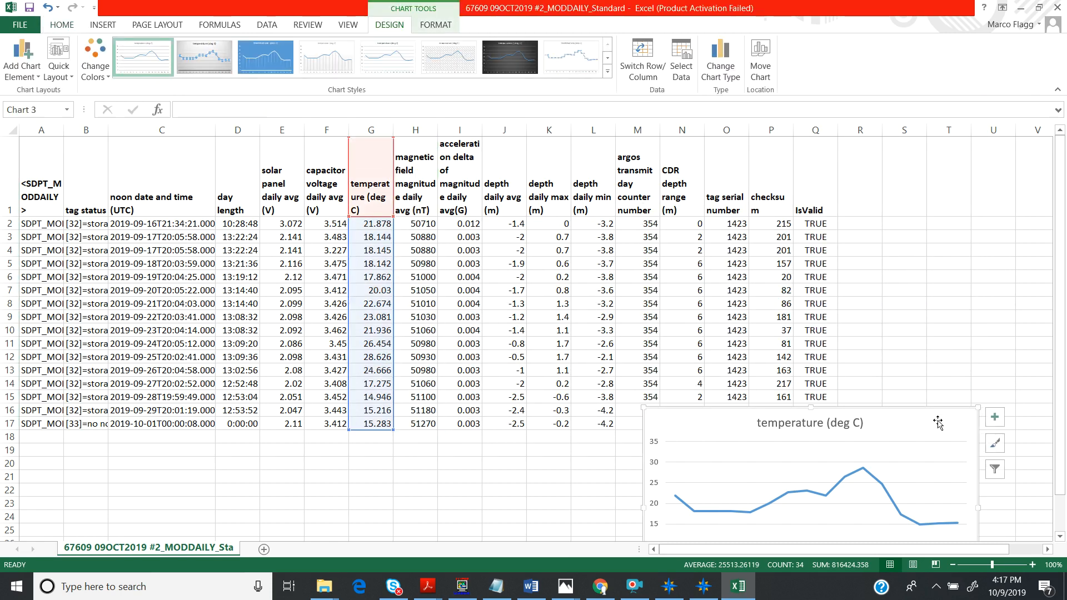
pyautogui.press('Delete')
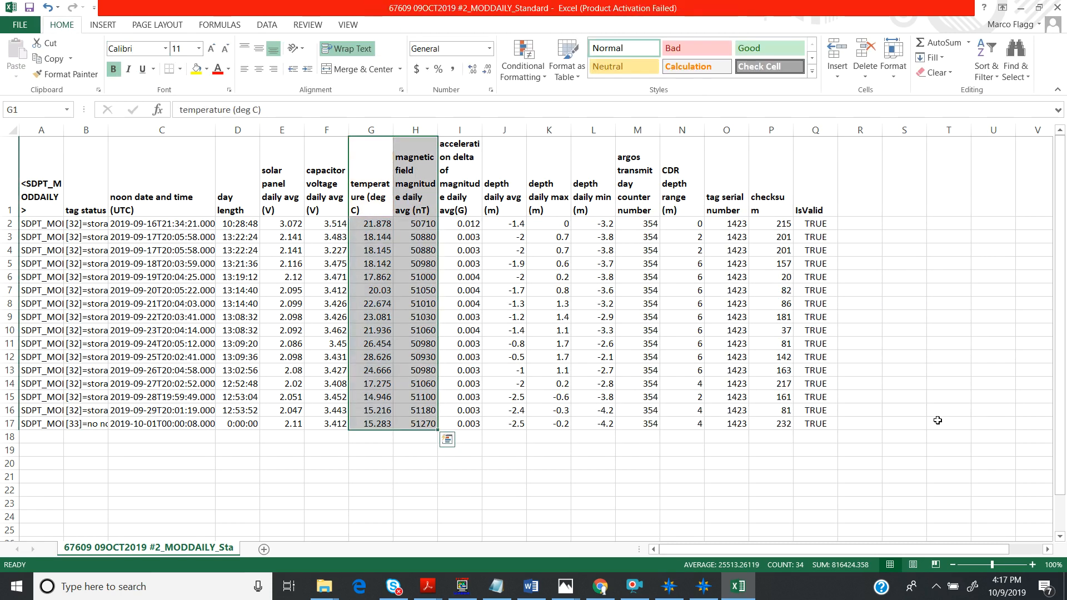
# Close the MODDAILY file without saving its changes and open the 67609 09OCT2019 #2_MODSN2_Standard file, dismissing the activation notice
pyautogui.click(1057, 8)
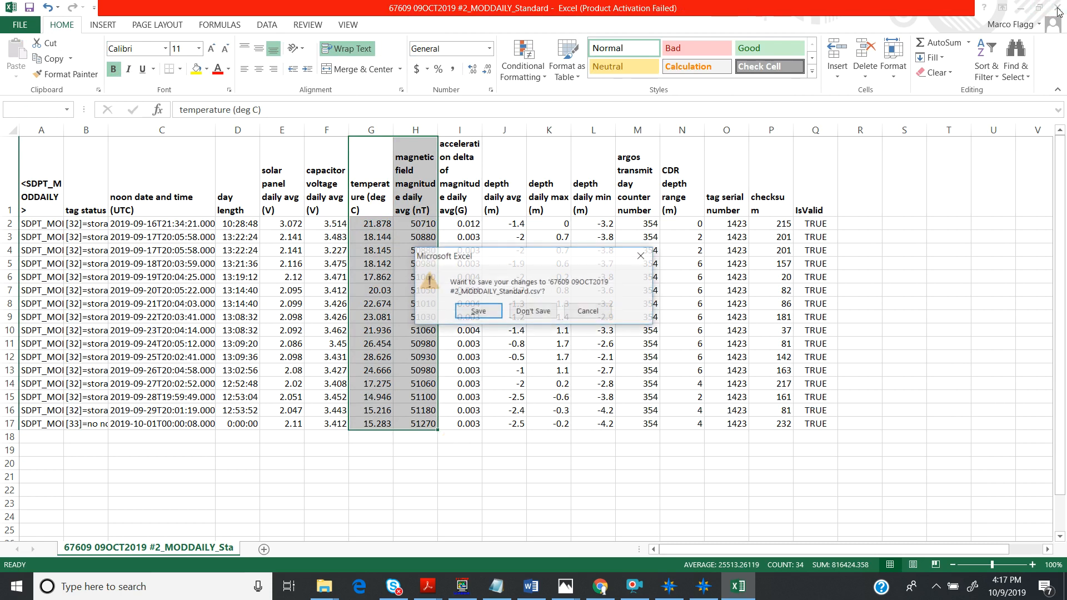
pyautogui.click(525, 313)
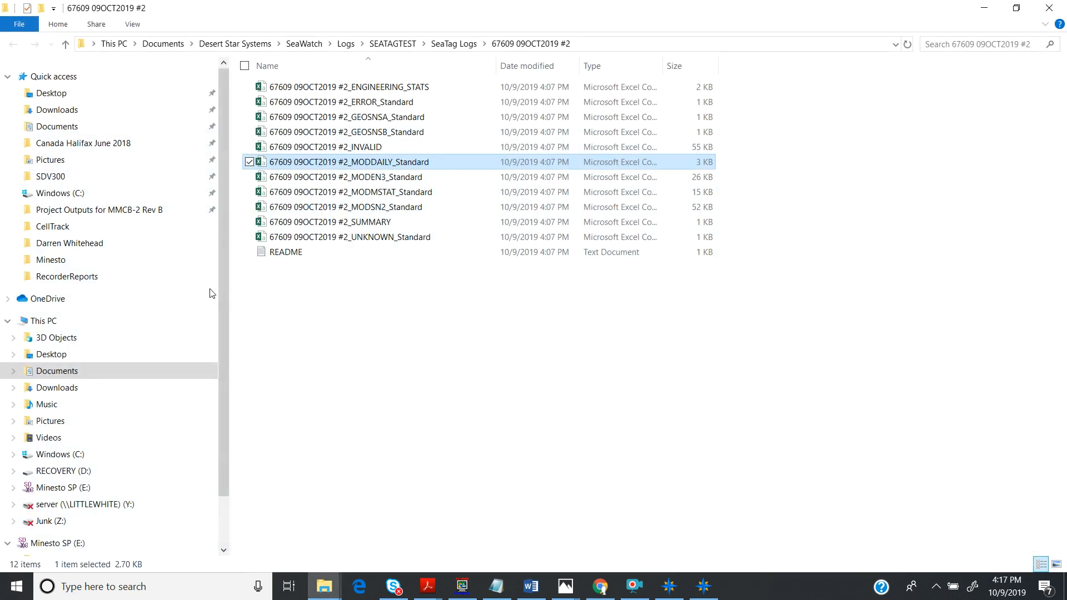
pyautogui.click(346, 209)
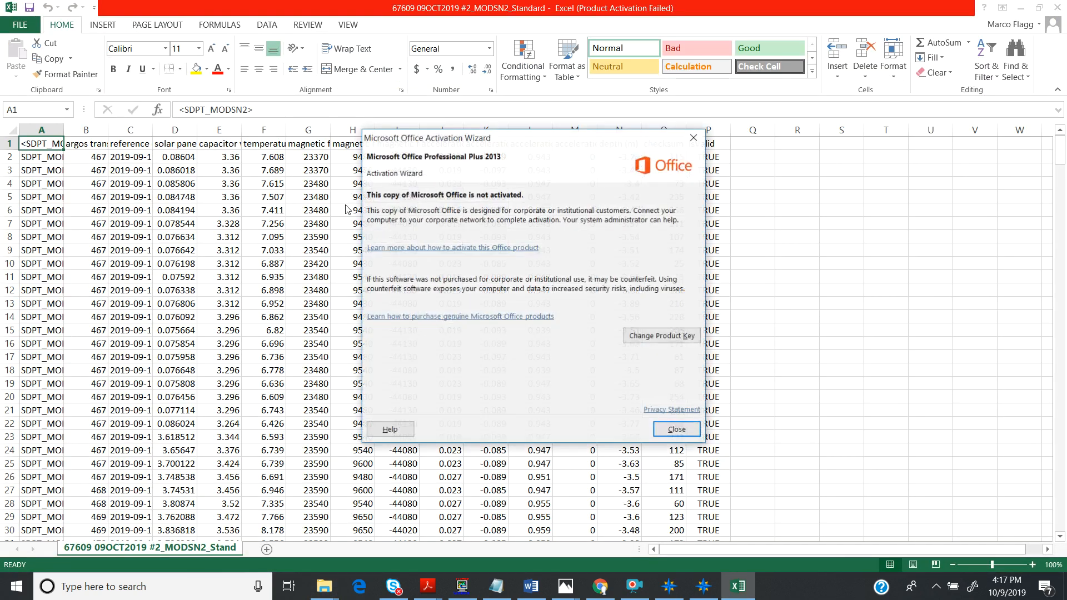
pyautogui.click(687, 432)
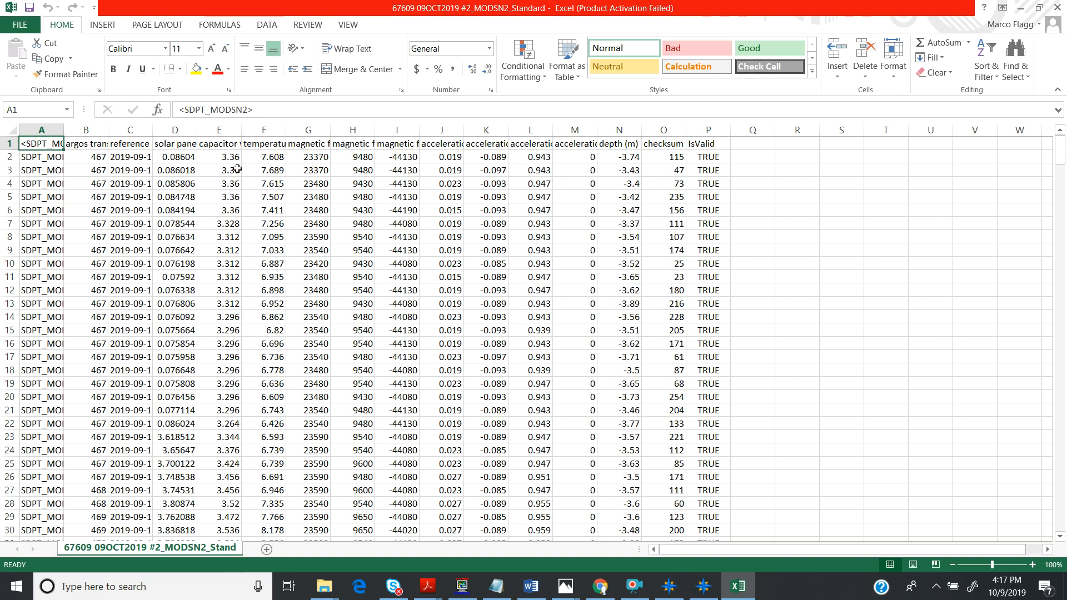
# Plot the temperature (deg C) column as a 2-D line chart and stretch the chart wider across the sheet
pyautogui.click(262, 129)
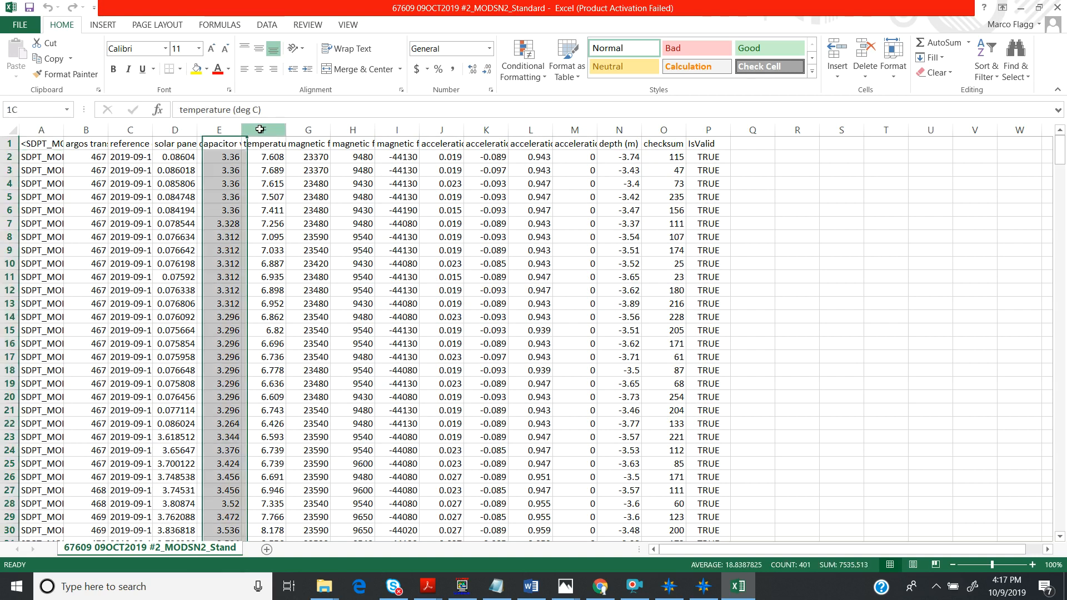
pyautogui.click(100, 24)
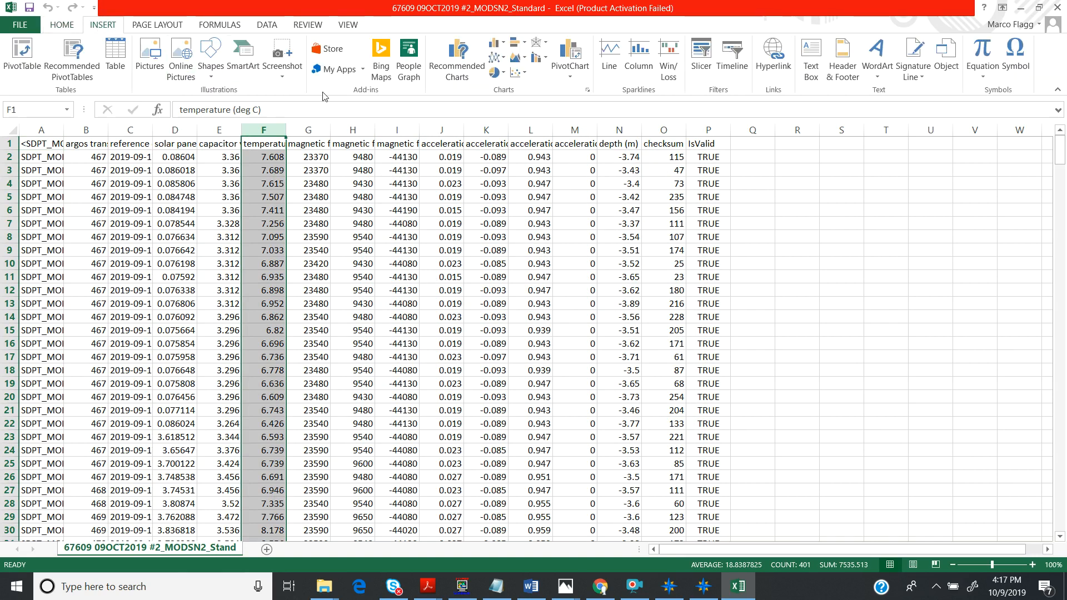
pyautogui.click(499, 59)
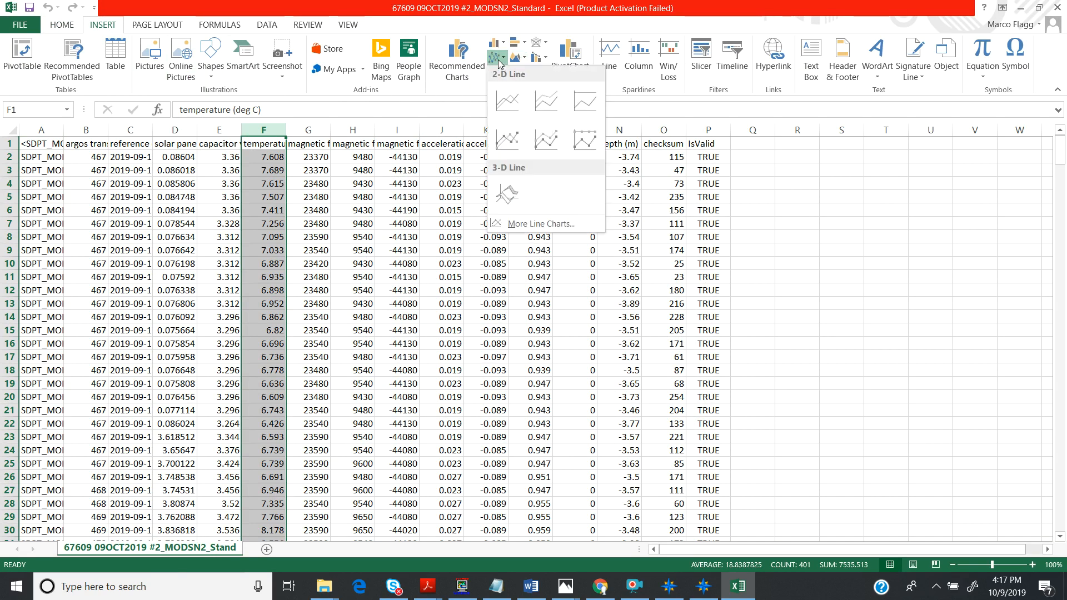
pyautogui.click(507, 101)
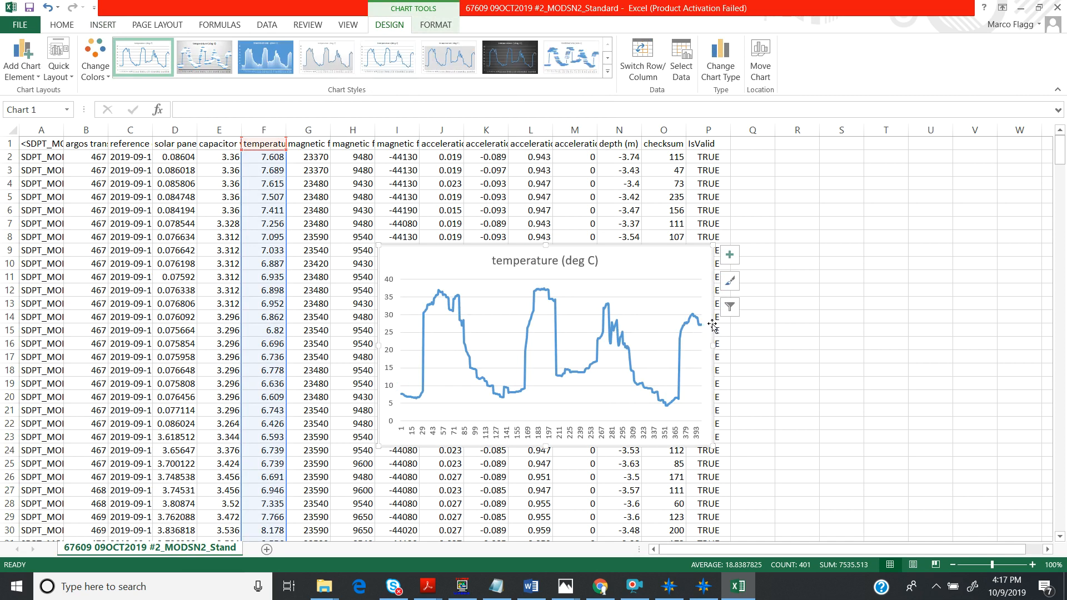
pyautogui.moveTo(713, 345); pyautogui.dragTo(914, 319)
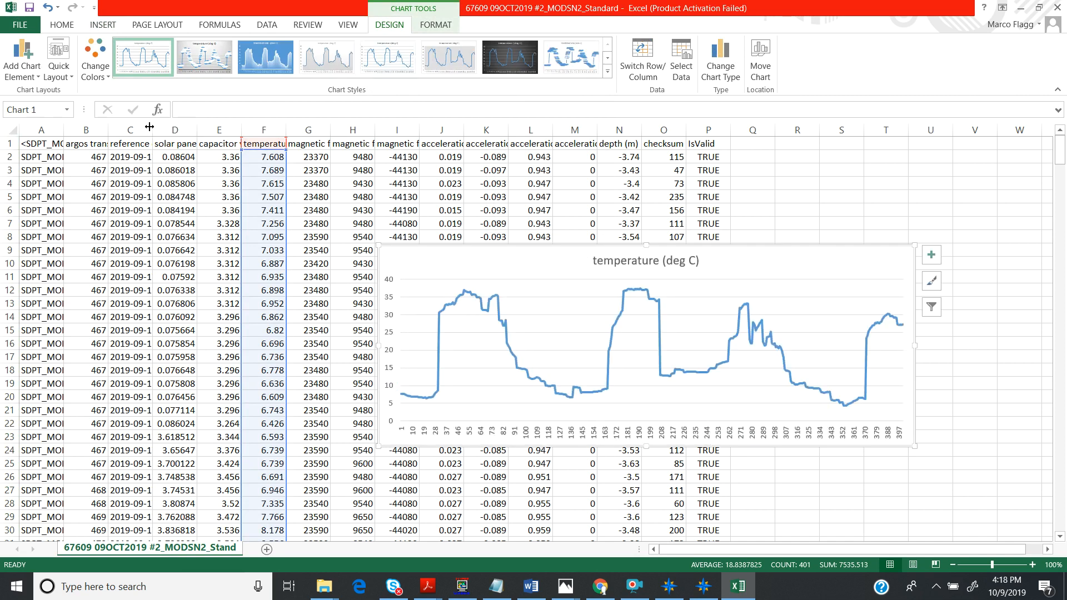
# Delete the temperature chart and widen the reference date and time (UTC) column to fit its contents
pyautogui.moveTo(151, 128); pyautogui.dragTo(204, 128)
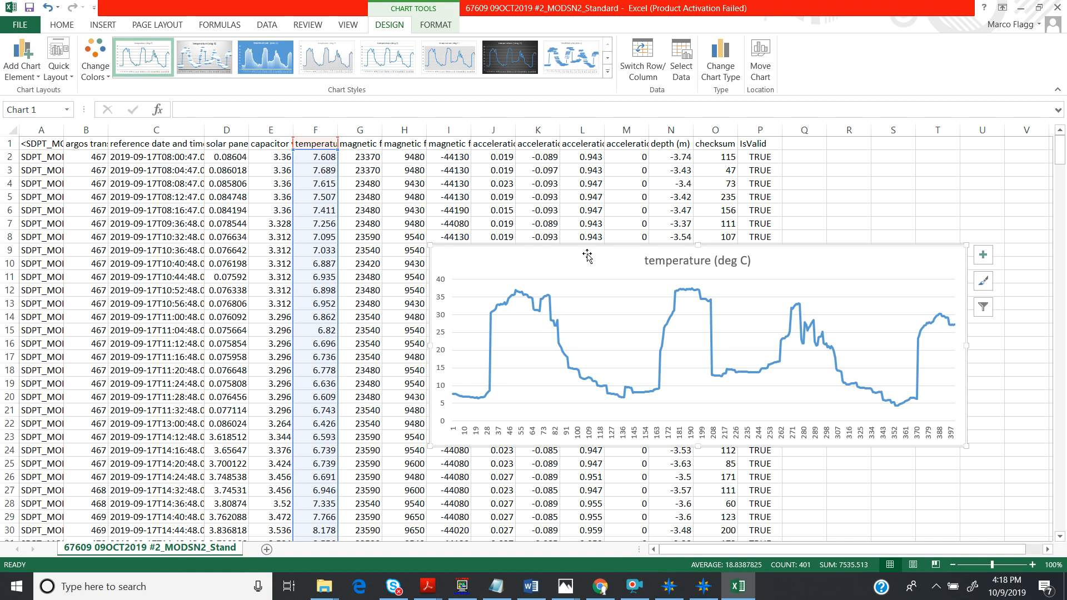
pyautogui.press('Delete')
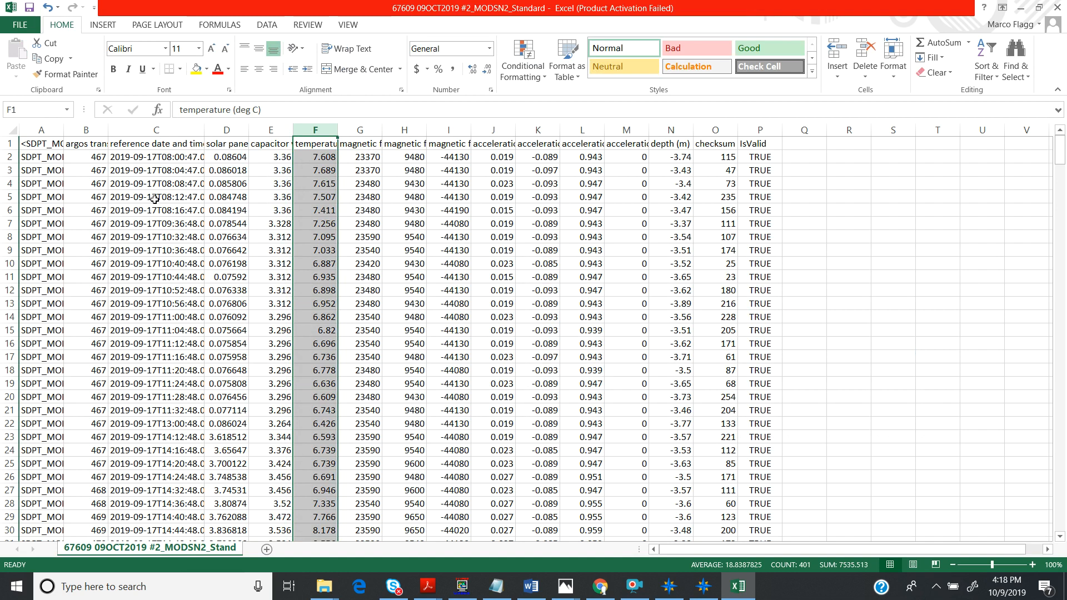
pyautogui.doubleClick(206, 128)
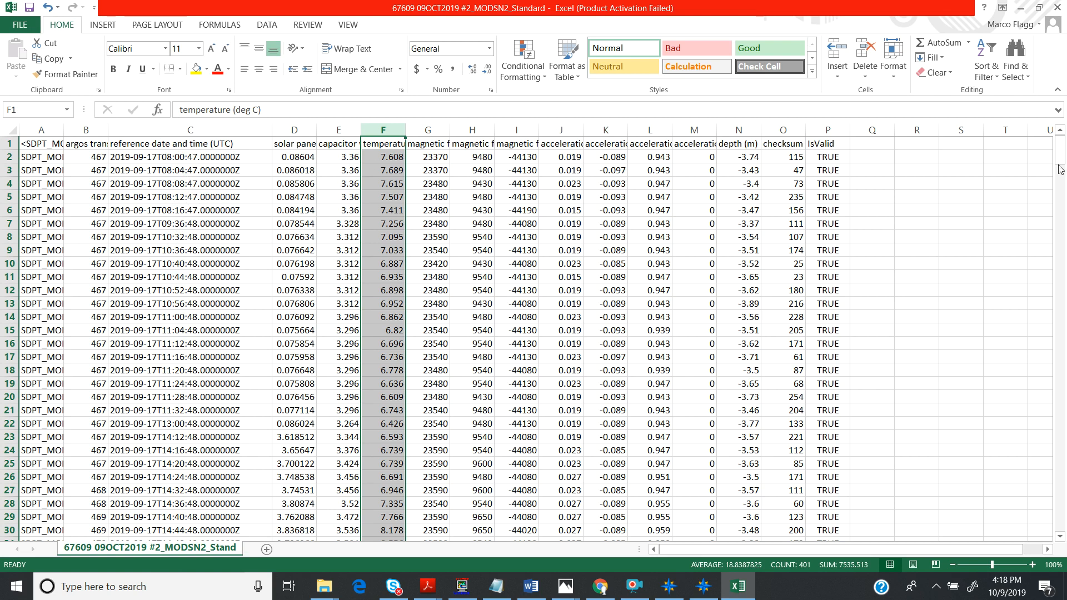
# Make the header row of the MODSN2 sheet bold and turn on text wrapping for it
pyautogui.moveTo(1062, 160)
pyautogui.mouseDown()
pyautogui.moveTo(1061, 324)
pyautogui.moveTo(1058, 140)
pyautogui.mouseUp()
pyautogui.click(9, 143)
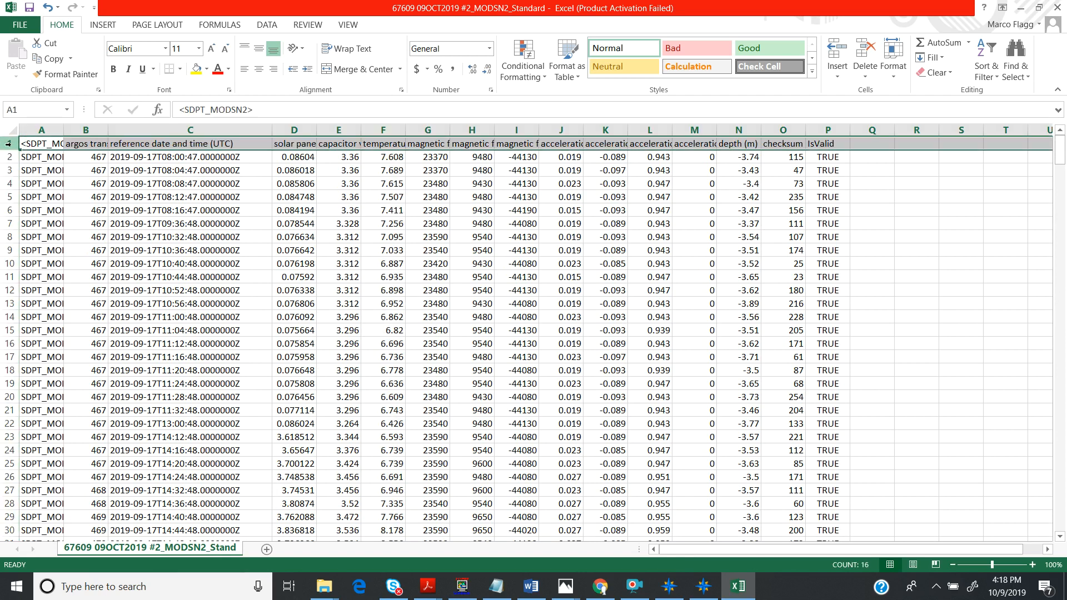
pyautogui.click(115, 69)
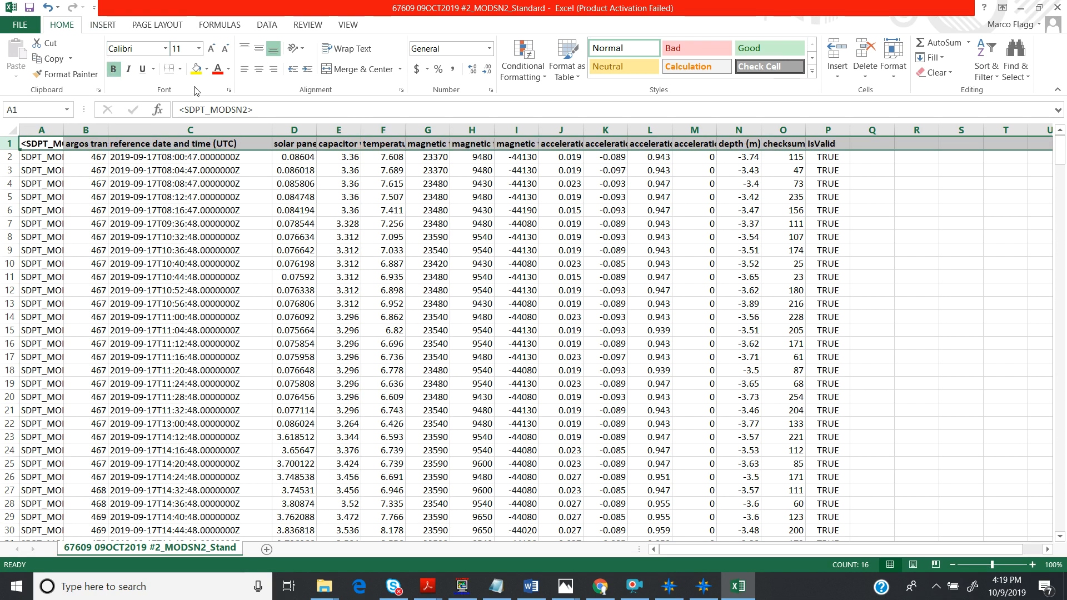
pyautogui.rightClick(10, 145)
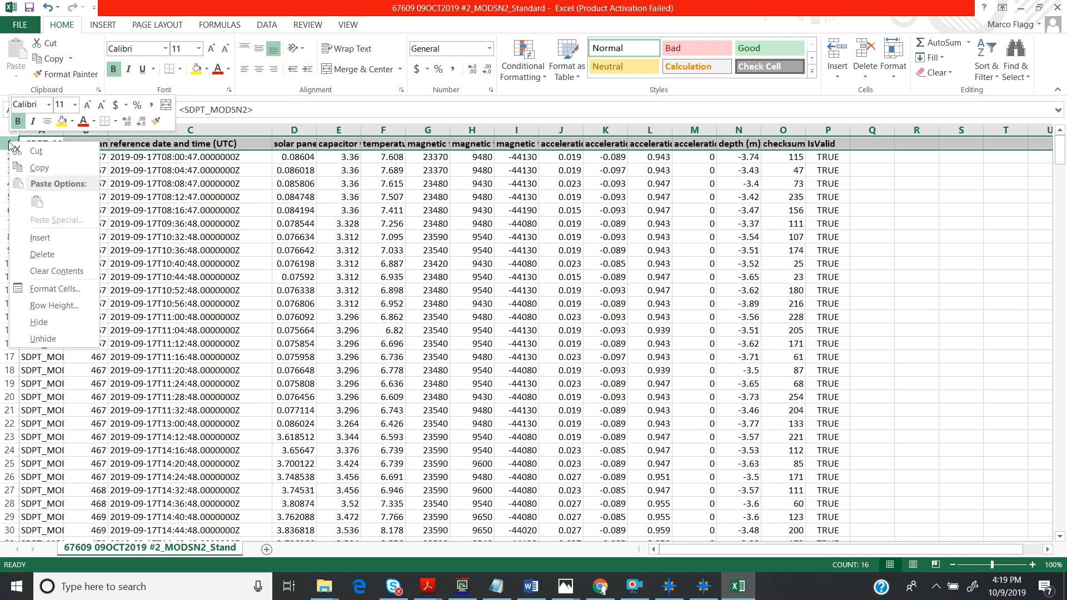
pyautogui.click(73, 294)
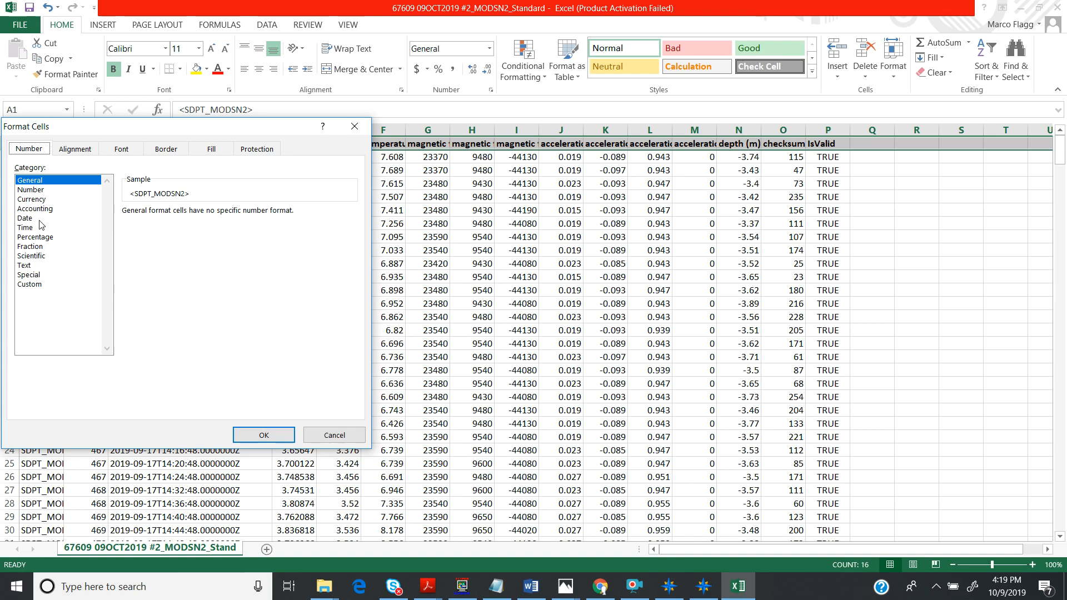
pyautogui.click(68, 150)
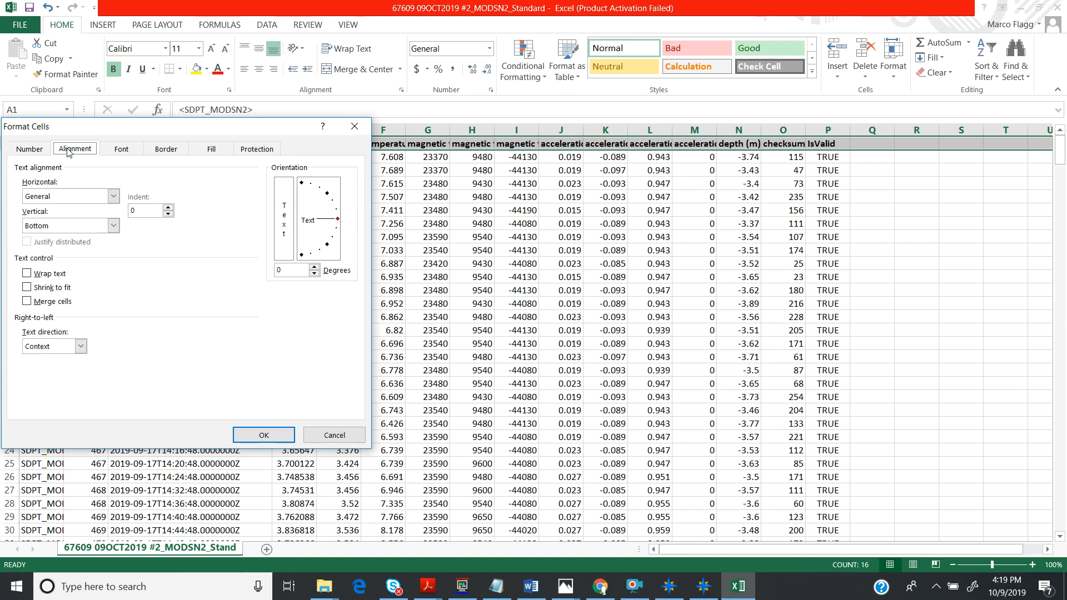
pyautogui.click(26, 273)
pyautogui.click(263, 435)
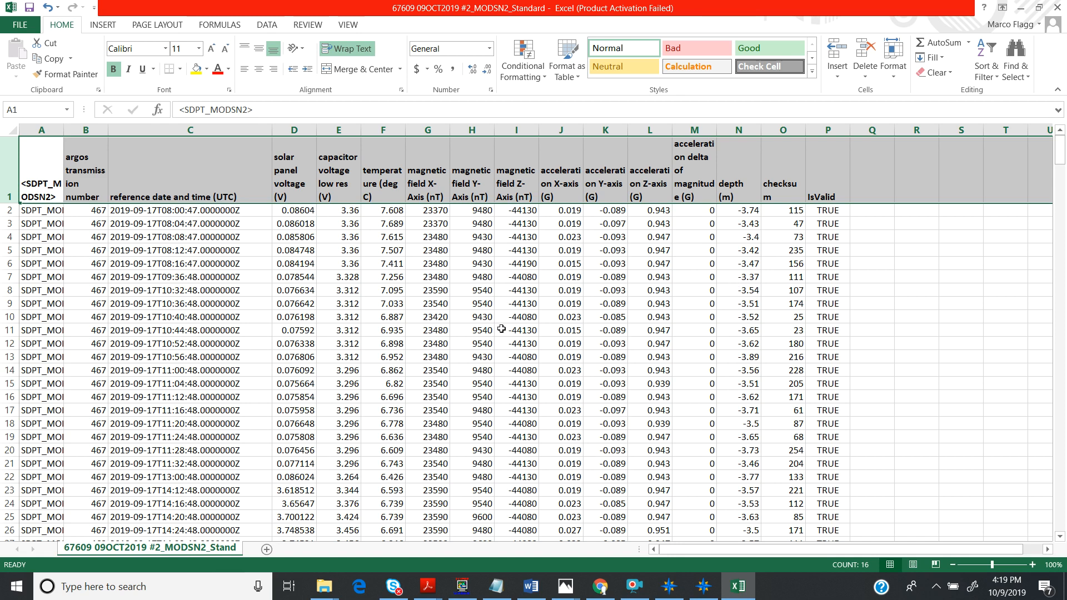
# Close the MODSN2 file without saving its changes and open the 67609 09OCT2019 #2_MODMSTAT_Standard file
pyautogui.click(1058, 7)
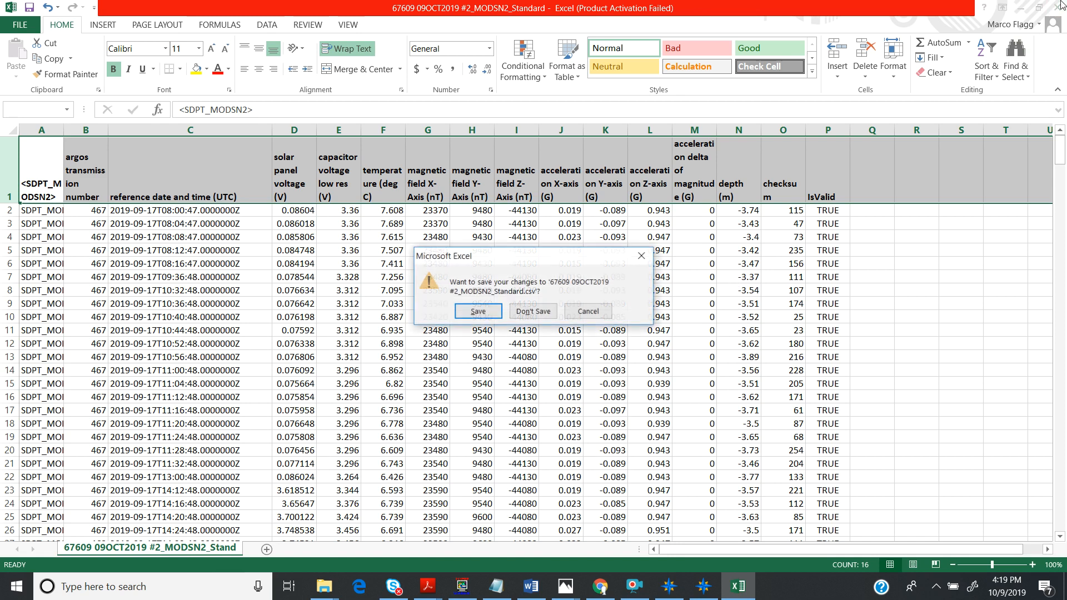
pyautogui.click(534, 312)
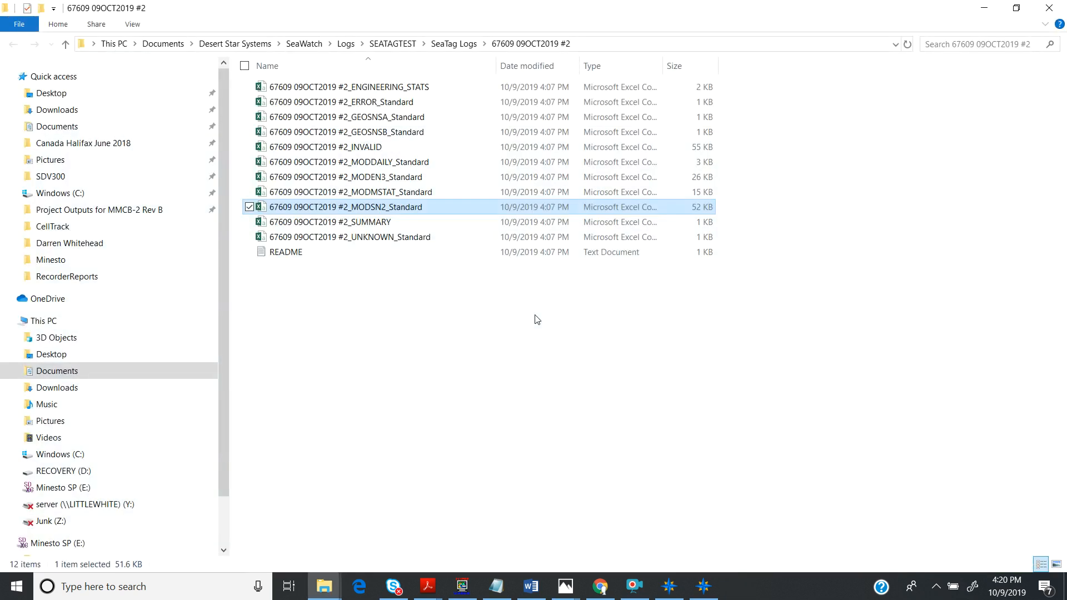
pyautogui.doubleClick(335, 191)
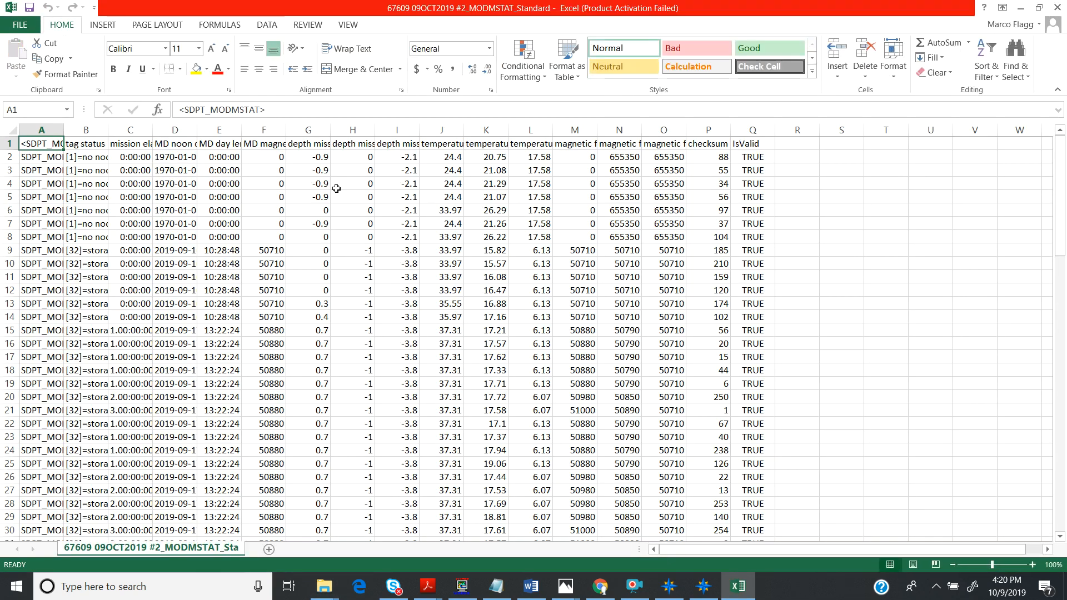
pyautogui.click(676, 430)
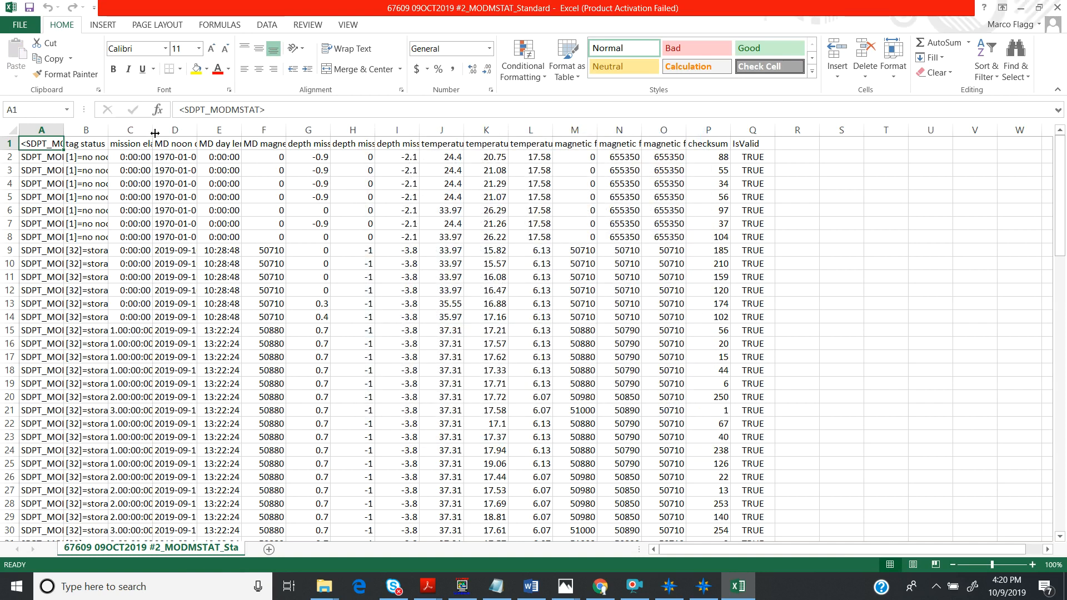
# Widen the mission elapsed days and tag status columns so their full text can be read
pyautogui.moveTo(152, 129); pyautogui.dragTo(217, 128)
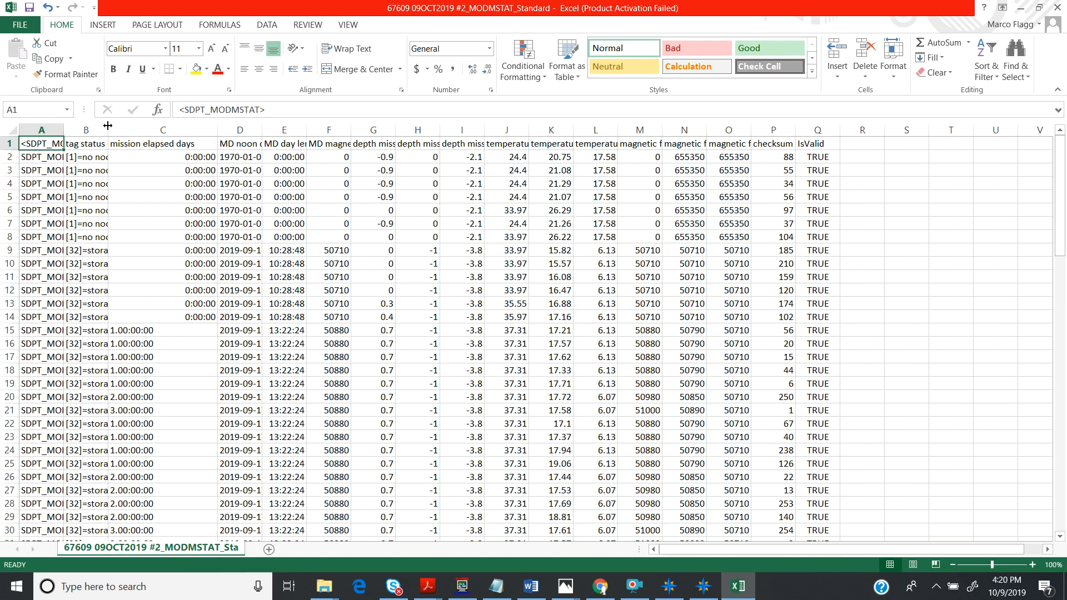
pyautogui.moveTo(105, 130); pyautogui.dragTo(160, 130)
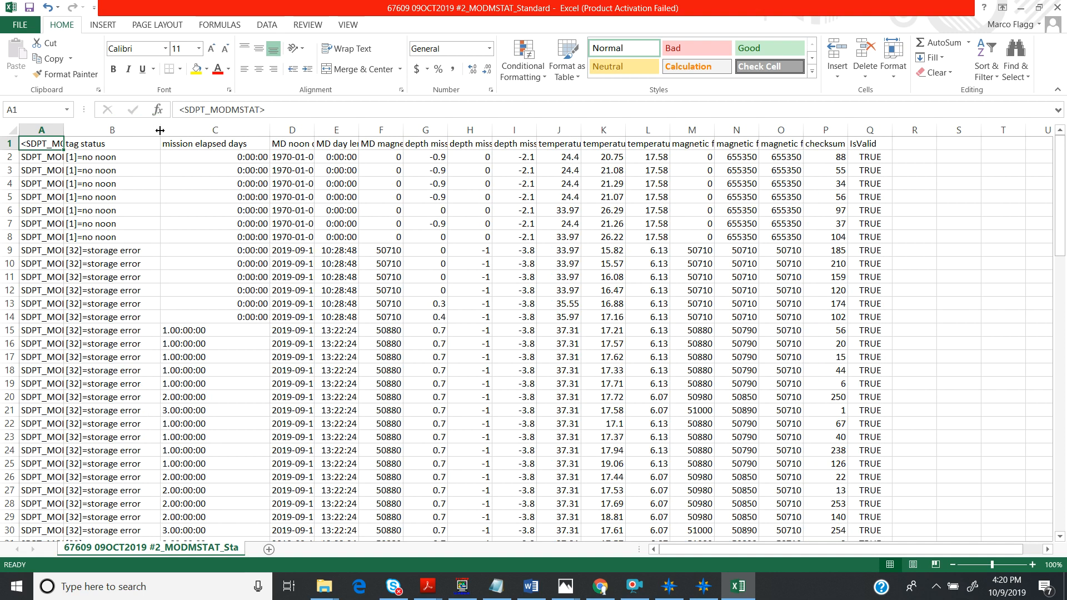
# Turn on text wrapping for the header row of the MODMSTAT sheet and make it bold
pyautogui.rightClick(9, 146)
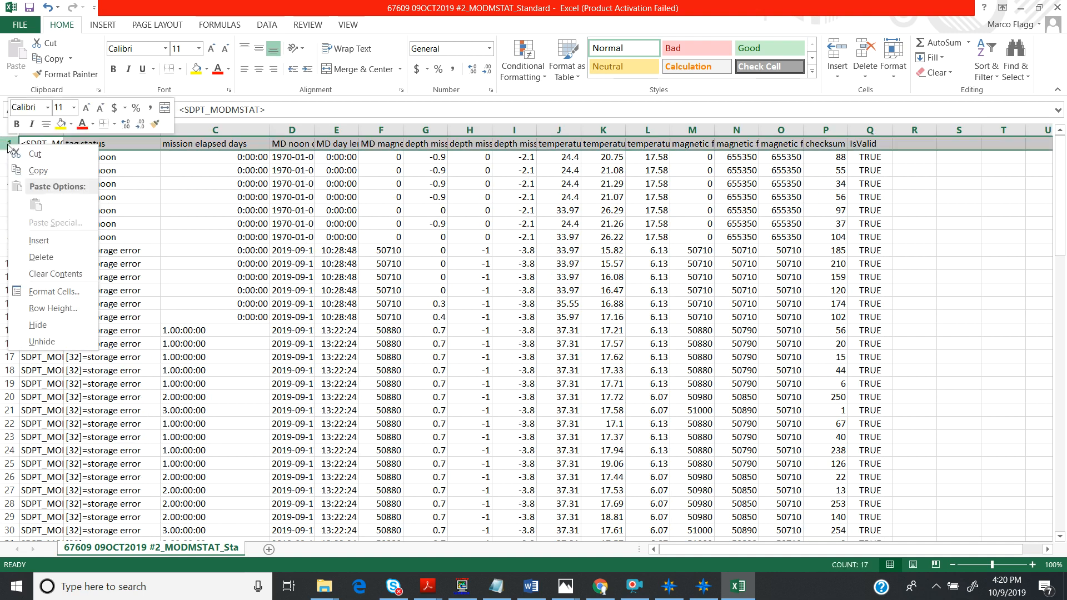
pyautogui.click(50, 293)
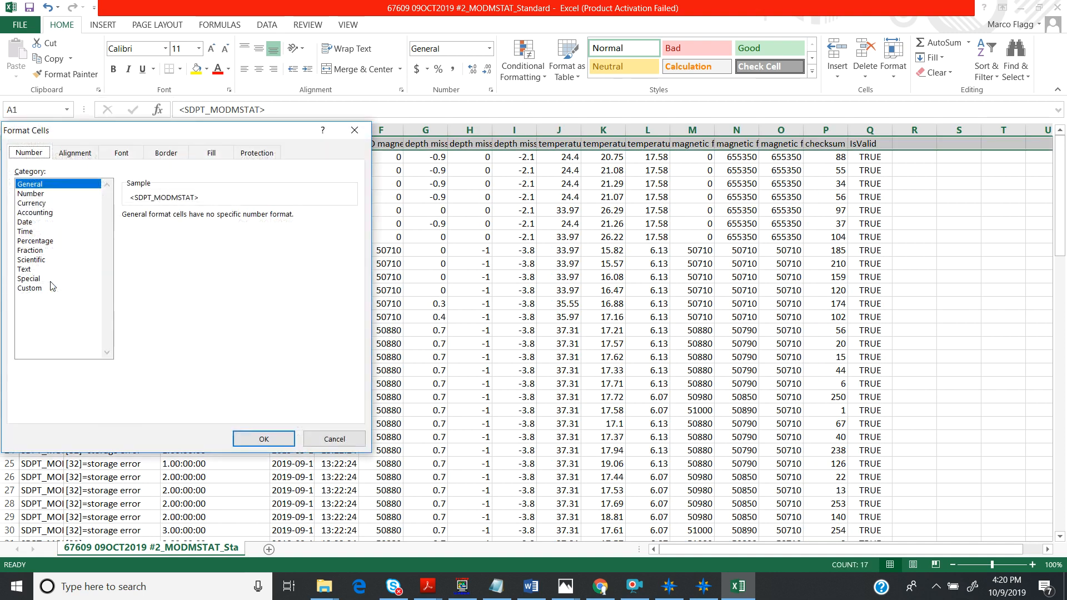
pyautogui.click(75, 153)
pyautogui.click(42, 277)
pyautogui.click(248, 448)
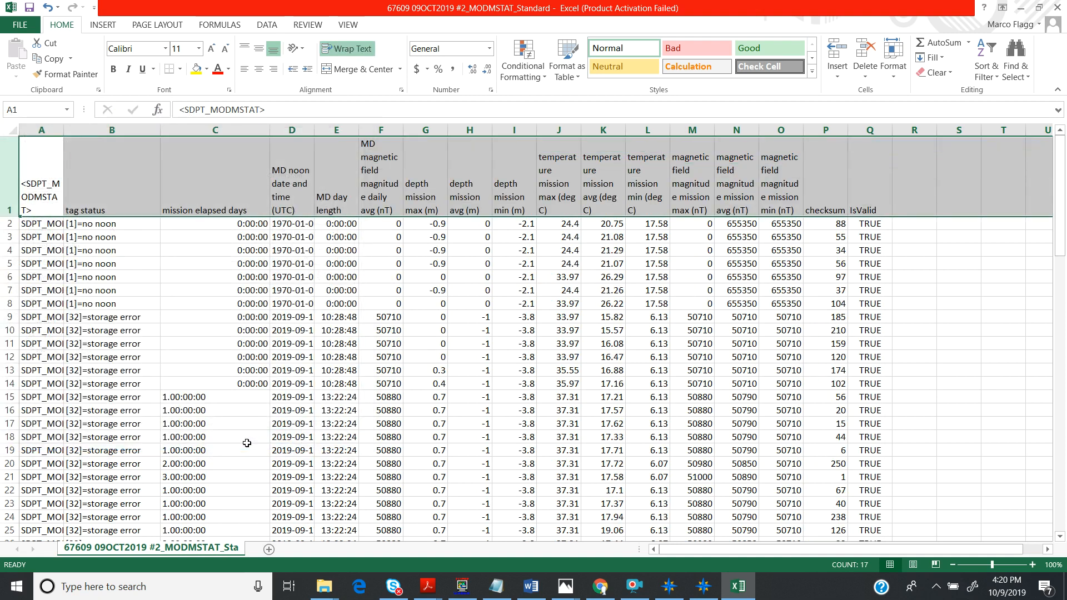
pyautogui.click(115, 69)
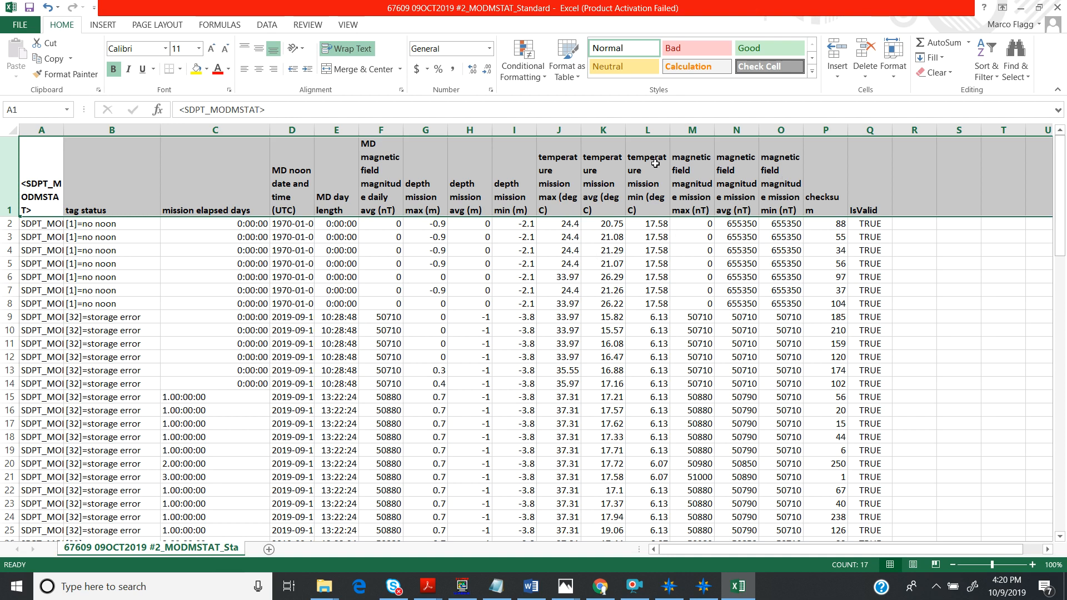
# Freeze the top row of the MODMSTAT sheet so the headers stay in view
pyautogui.click(270, 26)
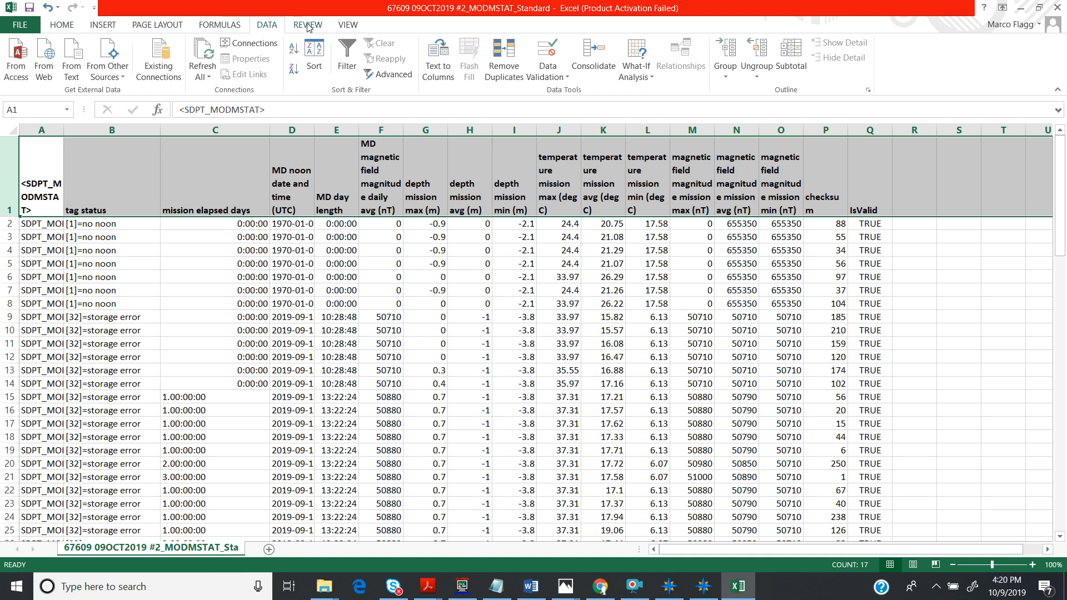
pyautogui.click(348, 26)
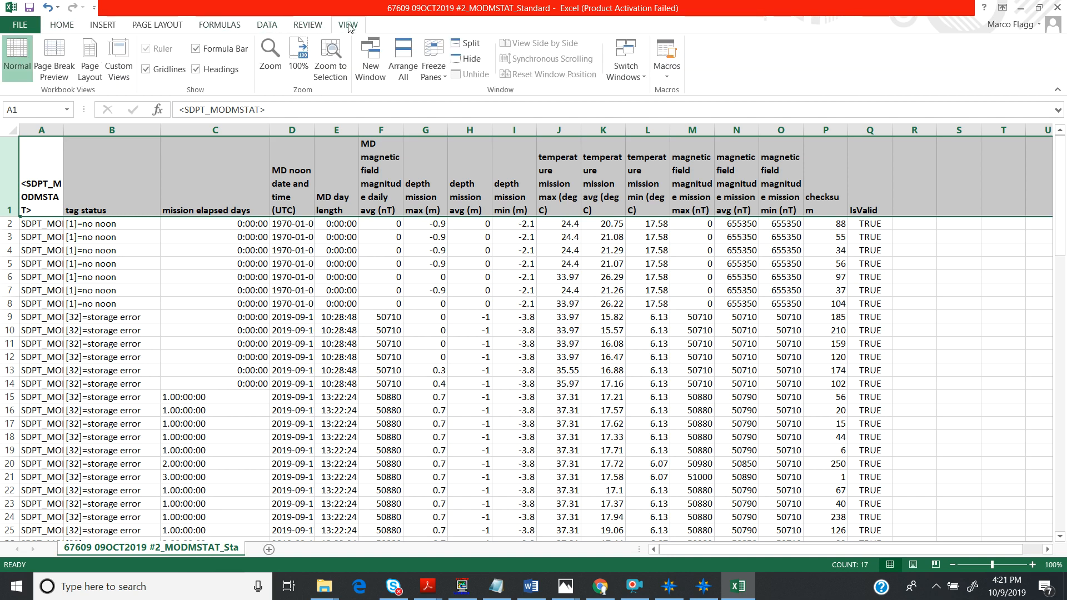
pyautogui.click(434, 69)
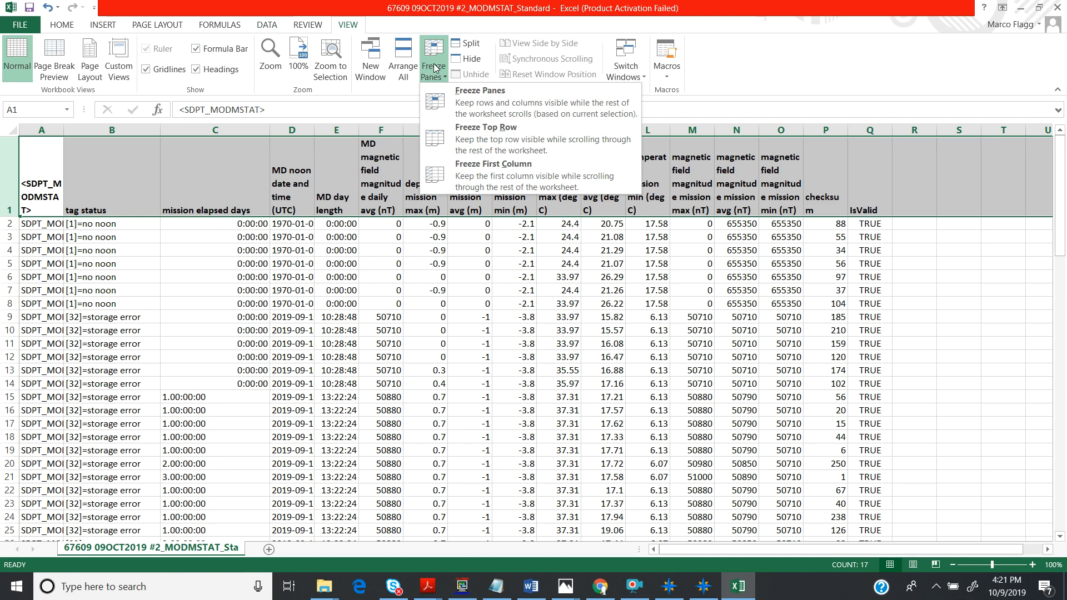
pyautogui.click(458, 135)
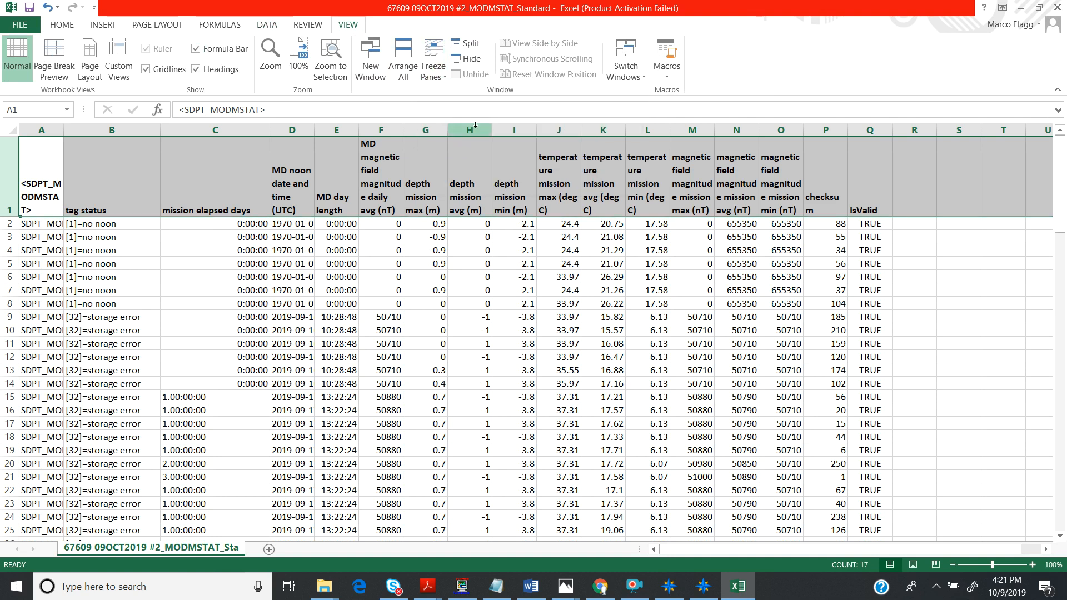
# Select the mission elapsed days cell in row 94 and widen the MD day length column
pyautogui.moveTo(1060, 176); pyautogui.dragTo(1010, 524)
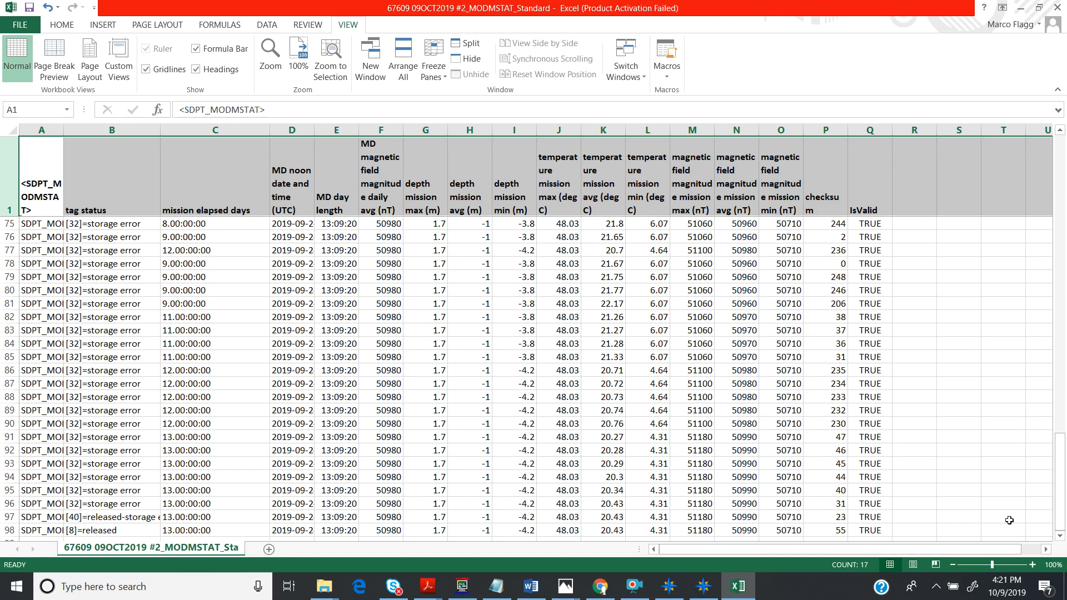
pyautogui.click(188, 478)
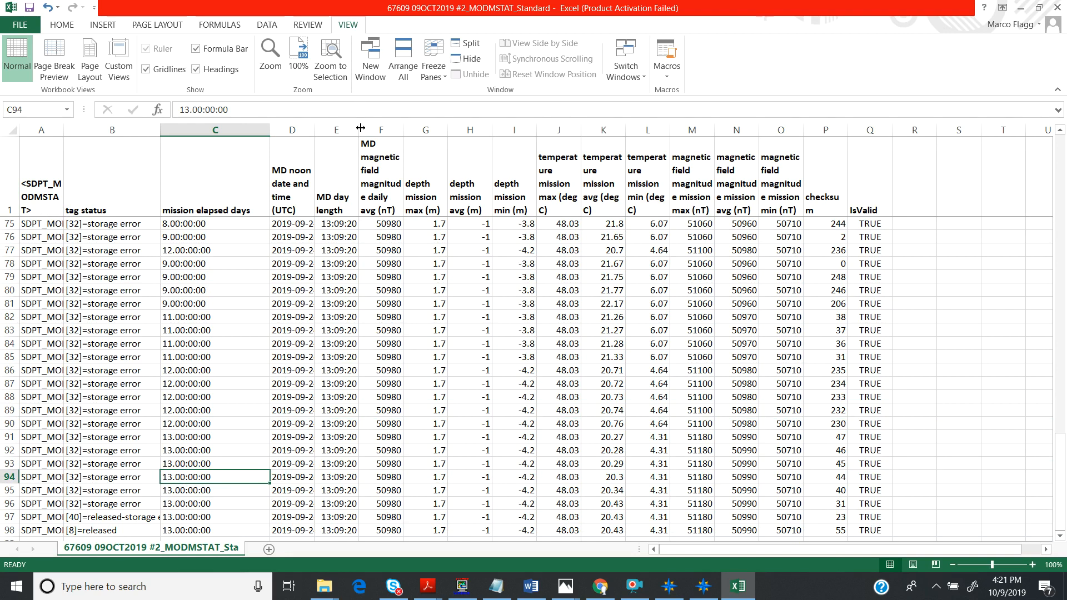
pyautogui.moveTo(360, 128); pyautogui.dragTo(422, 128)
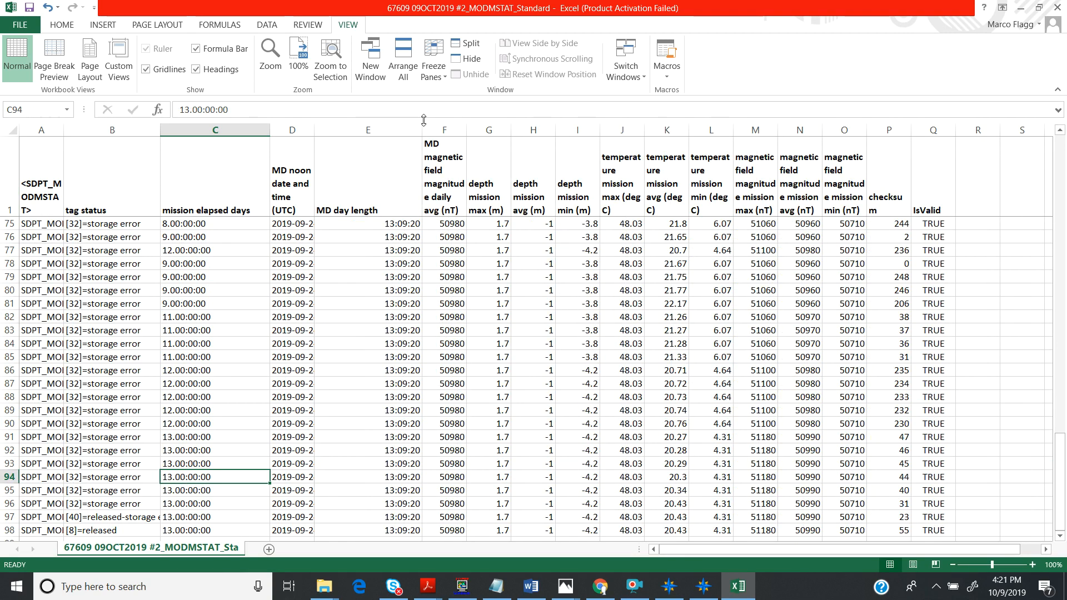
# Widen the MD noon date and time (UTC) column and select its cell in row 94
pyautogui.moveTo(314, 128); pyautogui.dragTo(369, 128)
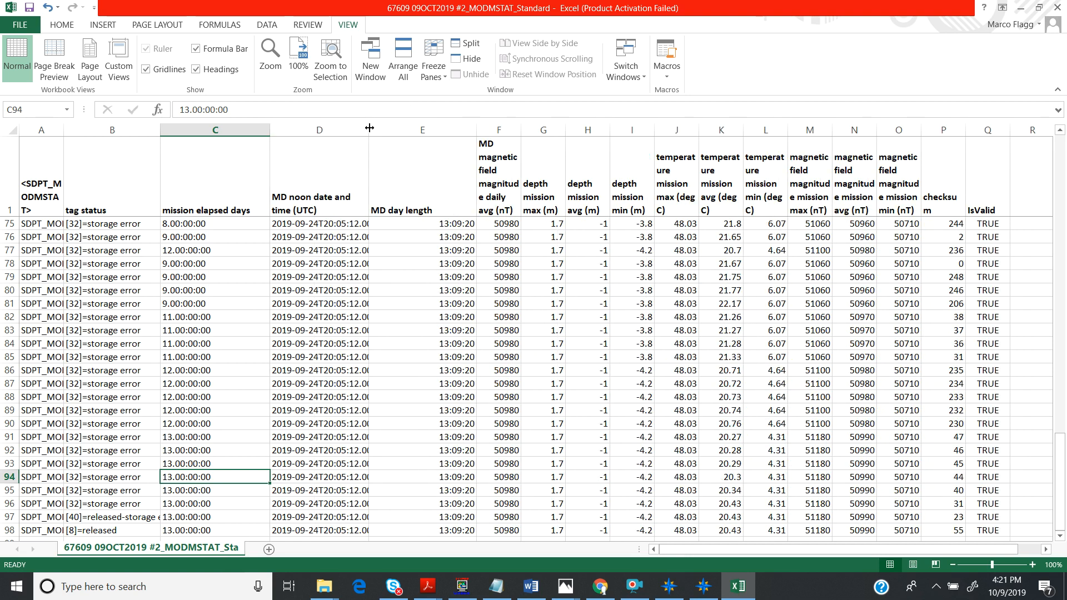
pyautogui.click(299, 476)
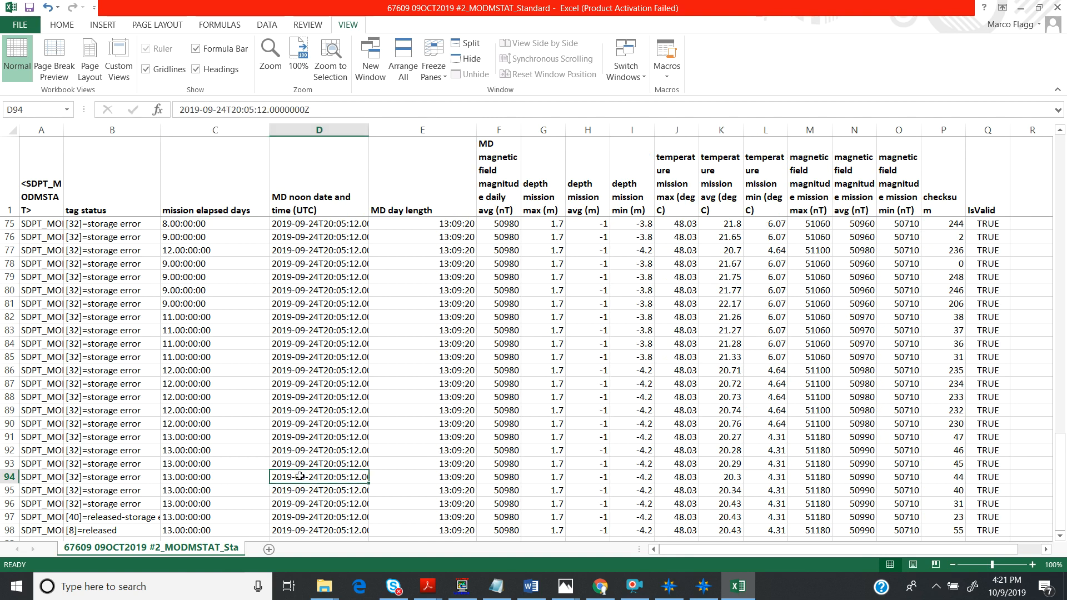
# Examine the noon date and time, day length and daily average magnetic field magnitude of the MODMSTAT packet in row 94
pyautogui.press('Right')
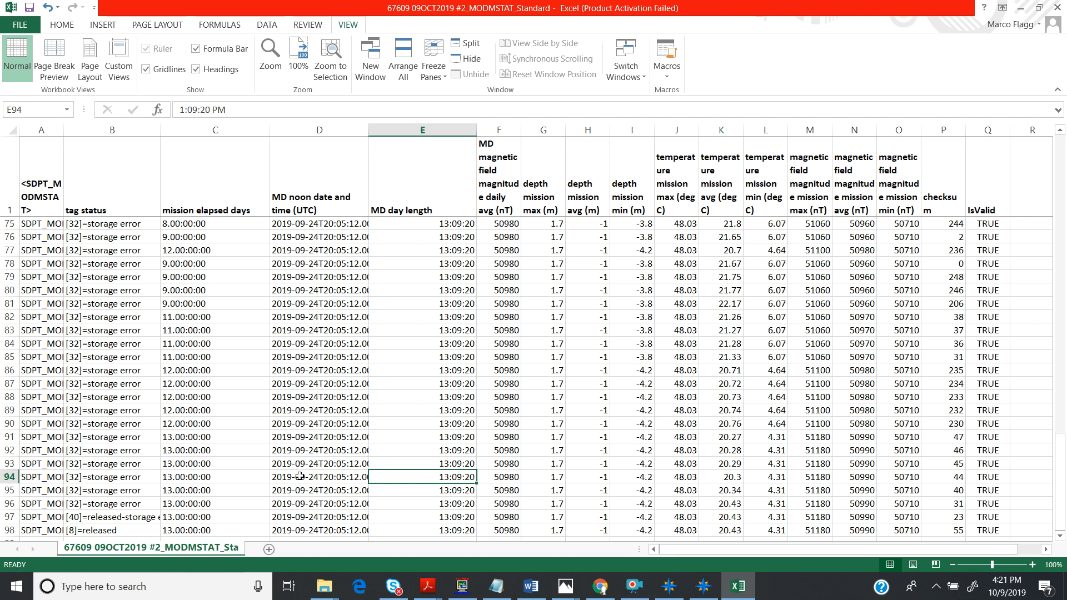
pyautogui.click(299, 476)
pyautogui.press('Right')
pyautogui.click(299, 476)
pyautogui.press('Right')
pyautogui.click(299, 476)
pyautogui.press('Right')
pyautogui.click(299, 477)
pyautogui.press('Right')
pyautogui.press('Right')
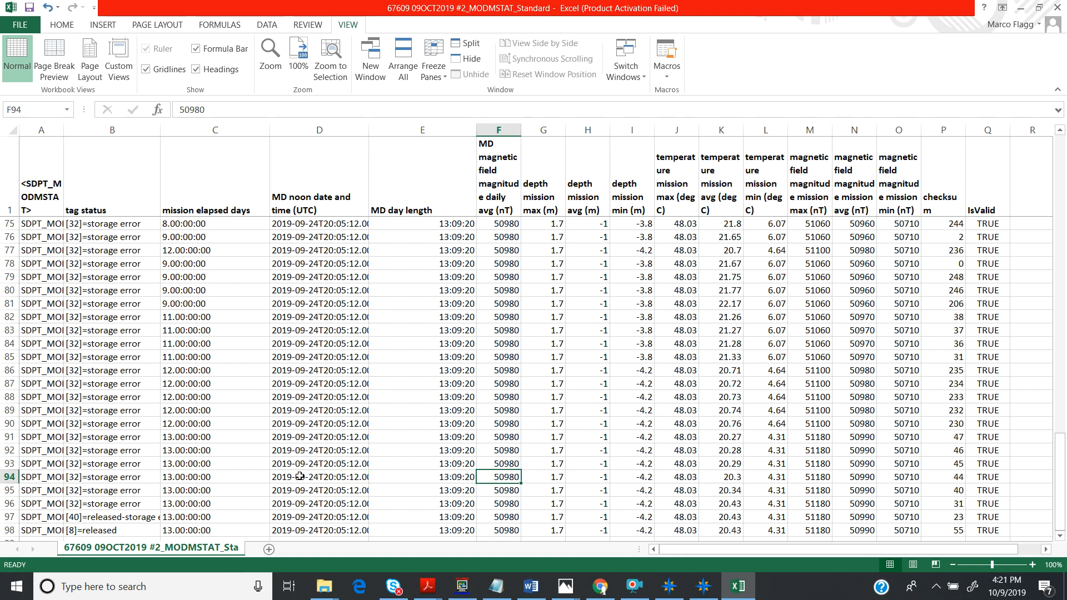
pyautogui.press('Left')
pyautogui.press('Right')
pyautogui.press('Left')
pyautogui.press('Left')
pyautogui.press('Right')
pyautogui.press('Right')
pyautogui.press('Left')
pyautogui.press('Left')
pyautogui.press('Left')
pyautogui.press('Right')
pyautogui.press('Right')
pyautogui.press('Right')
# Review the maximum, average and minimum mission depth cells in row 94
pyautogui.press('Right')
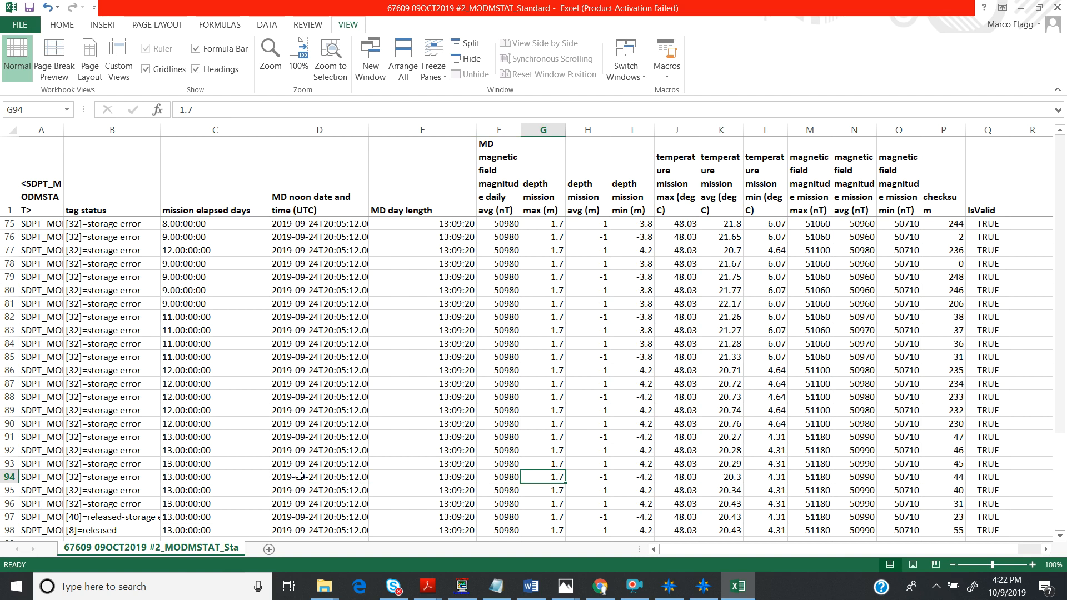
pyautogui.press('Right')
pyautogui.press('Right')
pyautogui.press('Left')
pyautogui.press('Left')
pyautogui.press('Right')
pyautogui.press('Right')
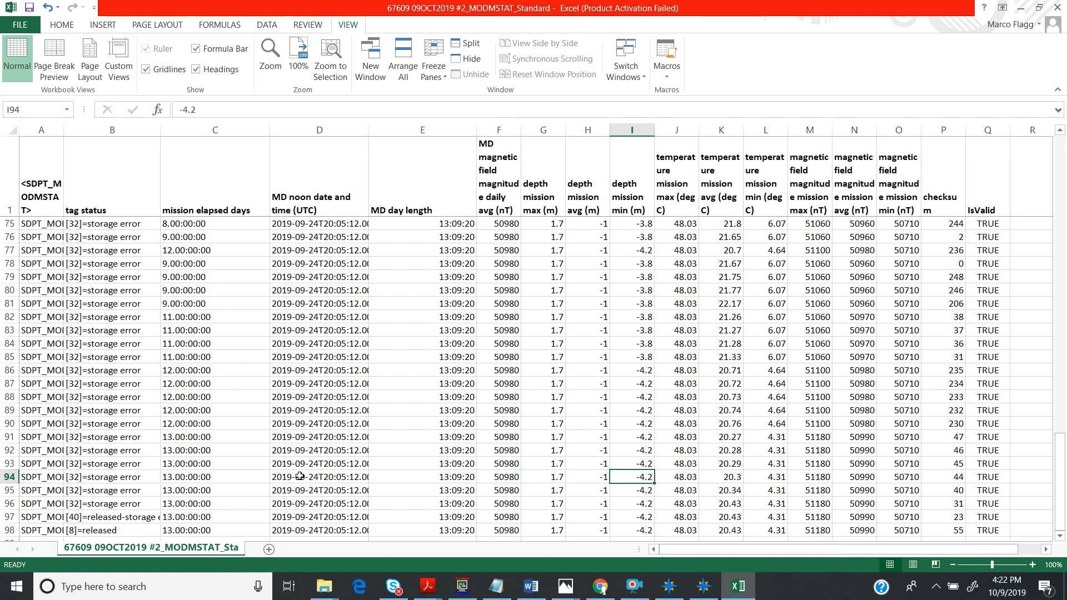
pyautogui.press('Left')
pyautogui.press('Left')
pyautogui.press('Right')
pyautogui.press('Right')
# Review the maximum, average and minimum mission temperature cells in row 94
pyautogui.press('Right')
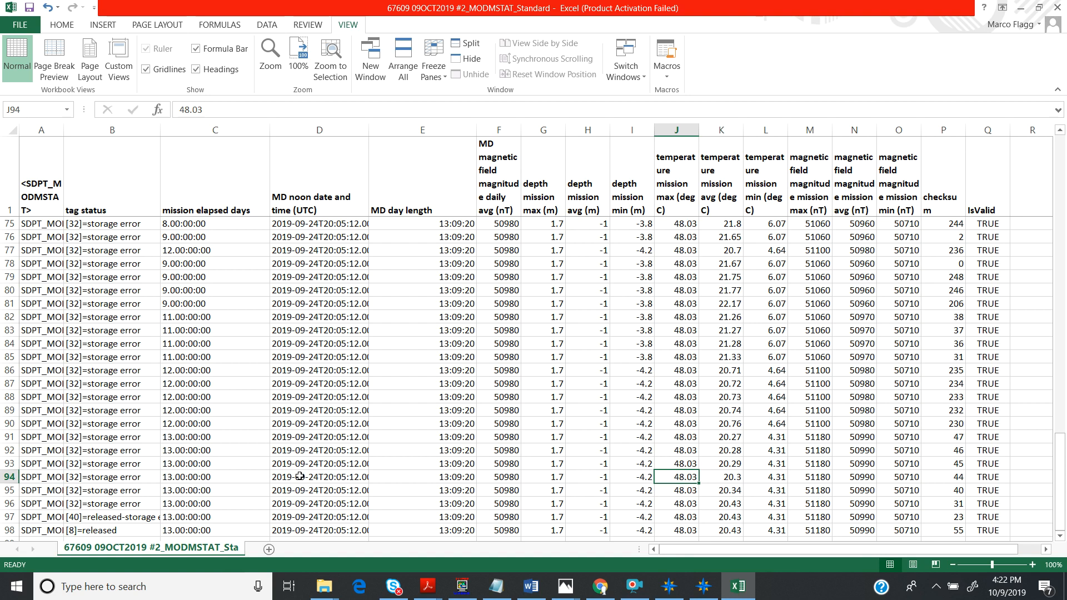
pyautogui.press('Right')
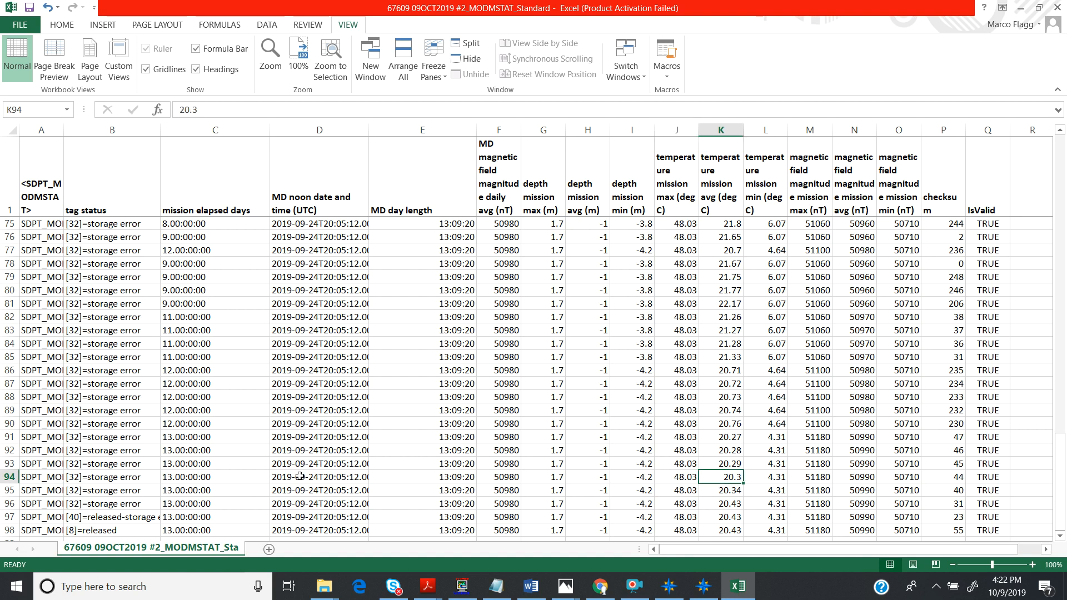
pyautogui.press('Right')
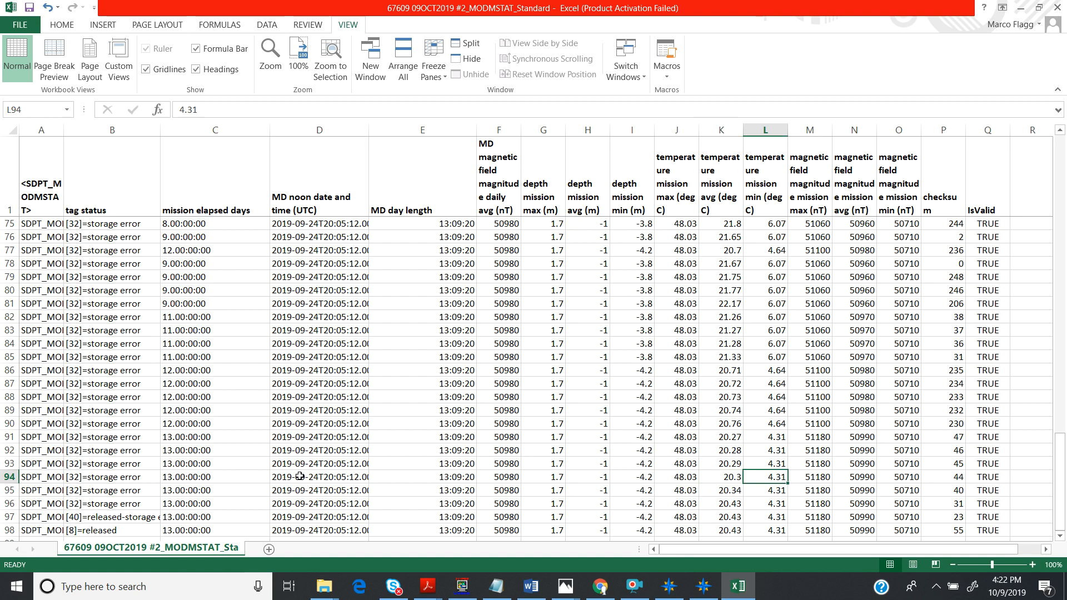
pyautogui.press('Left')
pyautogui.press('Left')
pyautogui.press('Right')
pyautogui.press('Right')
pyautogui.press('Left')
pyautogui.press('Left')
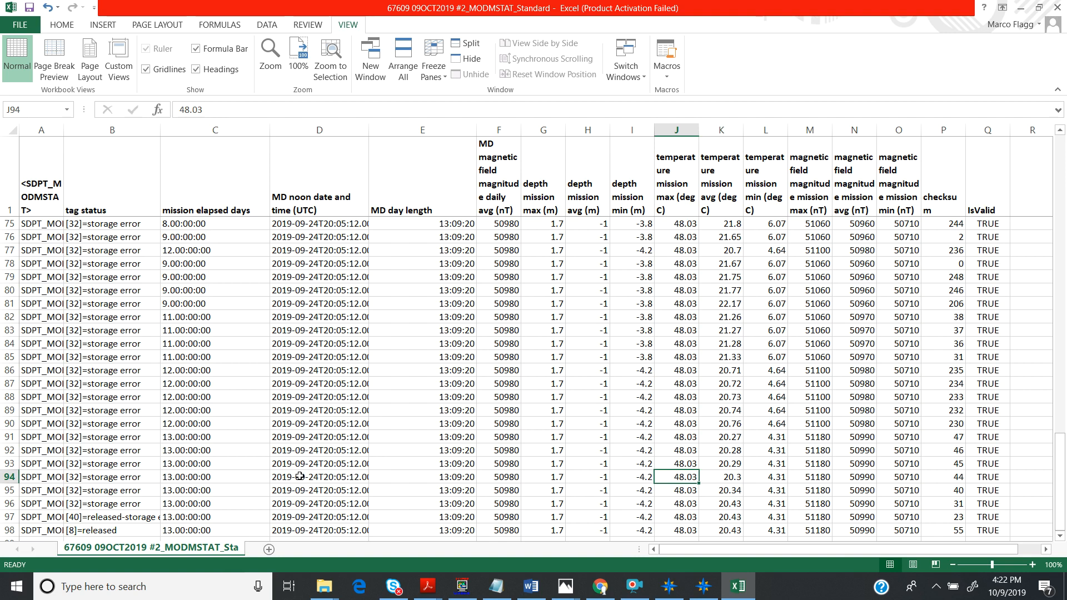
pyautogui.press('Right')
pyautogui.press('Right')
# Compare the maximum, average and minimum mission magnetic field magnitude cells in row 94
pyautogui.press('Right')
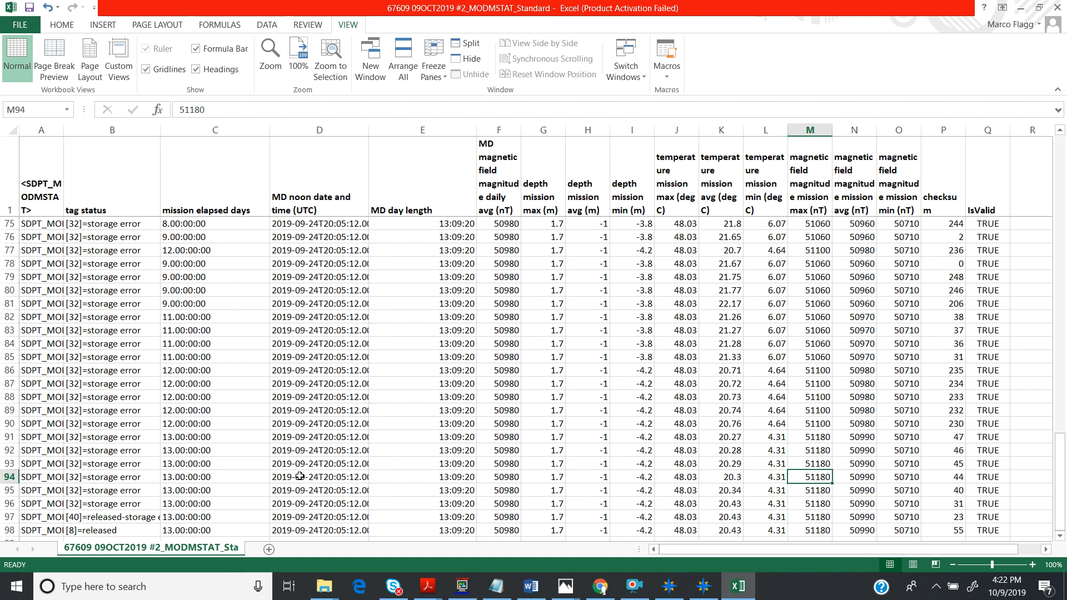
pyautogui.press('Right')
pyautogui.press('Right')
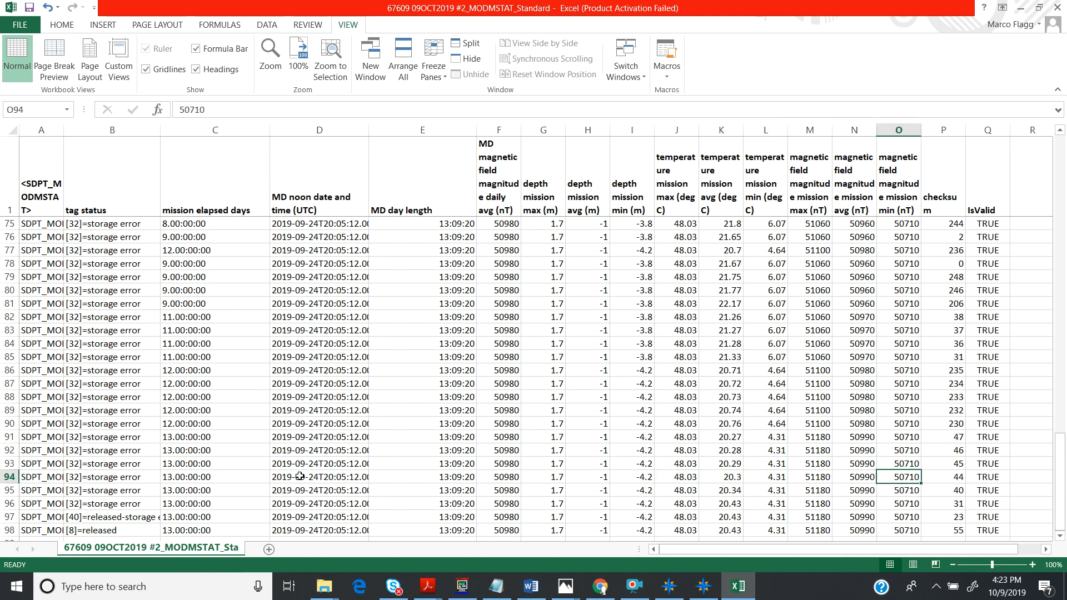
pyautogui.press('Left')
pyautogui.press('Left')
pyautogui.press('Right')
pyautogui.press('Right')
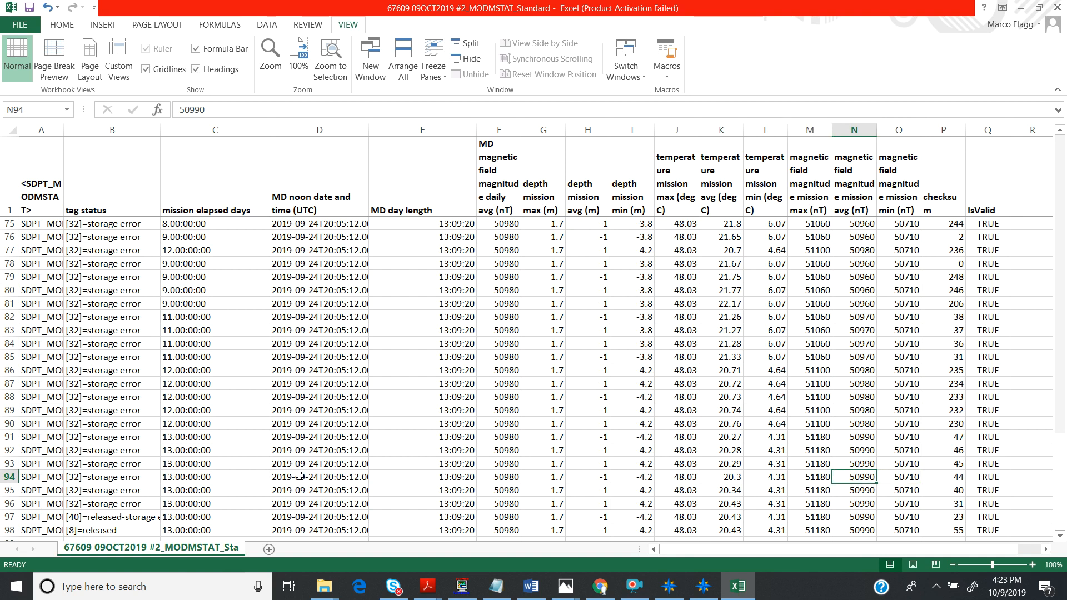
pyautogui.press('Left')
pyautogui.press('Left')
pyautogui.press('Right')
pyautogui.press('Right')
pyautogui.press('Left')
pyautogui.press('Left')
pyautogui.press('Right')
pyautogui.press('Right')
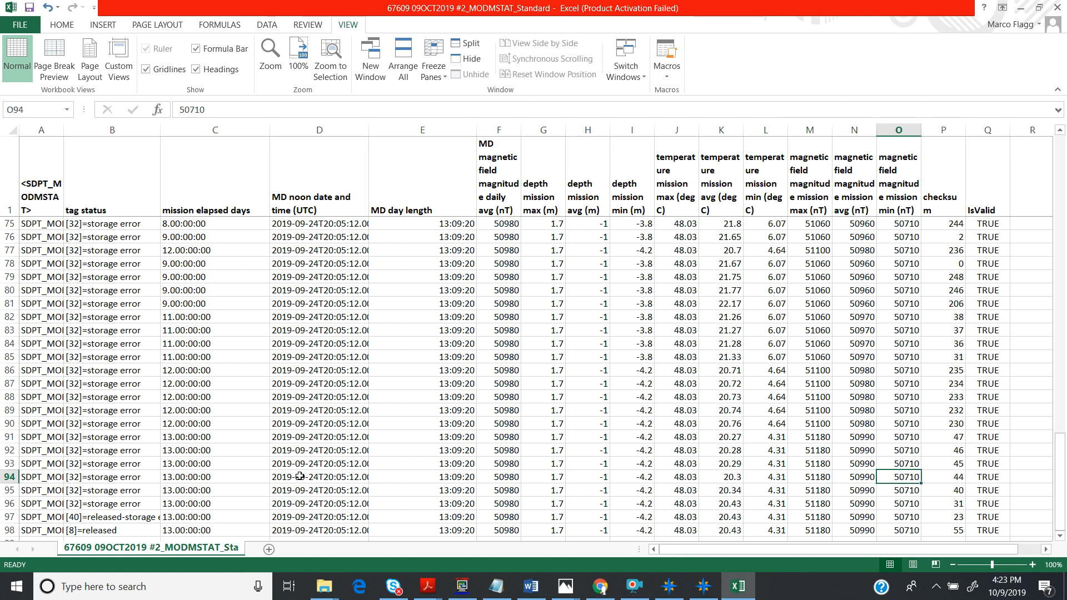
pyautogui.press('Left')
pyautogui.press('Left')
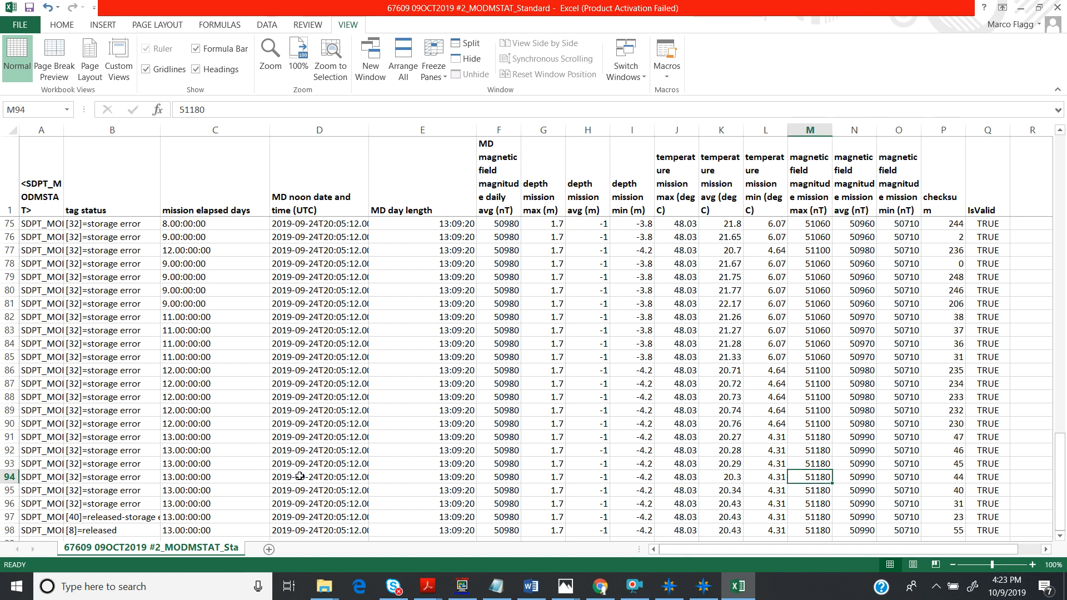
# Look over the full set of mission statistics across row 94, going back and forth between its first and last columns
pyautogui.press('Right')
pyautogui.press('Left')
pyautogui.press('Left')
pyautogui.press('Left')
pyautogui.press('Left')
pyautogui.press('Left')
pyautogui.press('Left')
pyautogui.press('Left')
pyautogui.press('Left')
pyautogui.press('Left')
pyautogui.press('Left')
pyautogui.press('Left')
pyautogui.press('Right')
pyautogui.press('Right')
pyautogui.press('Right')
pyautogui.press('Right')
pyautogui.press('Right')
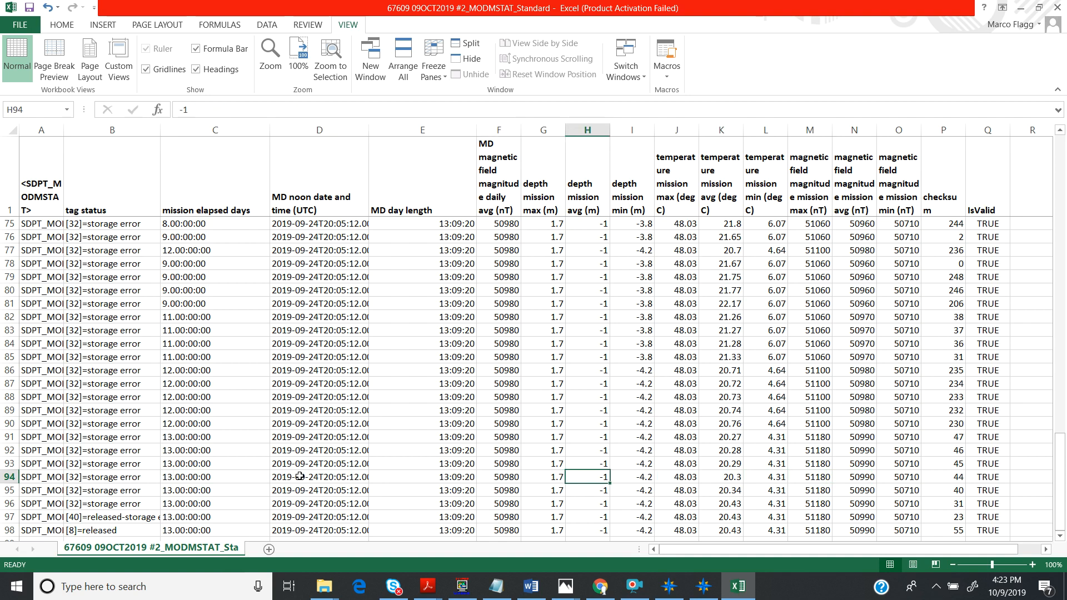
pyautogui.press('Right')
pyautogui.press('Right')
pyautogui.press('Right')
pyautogui.press('Right')
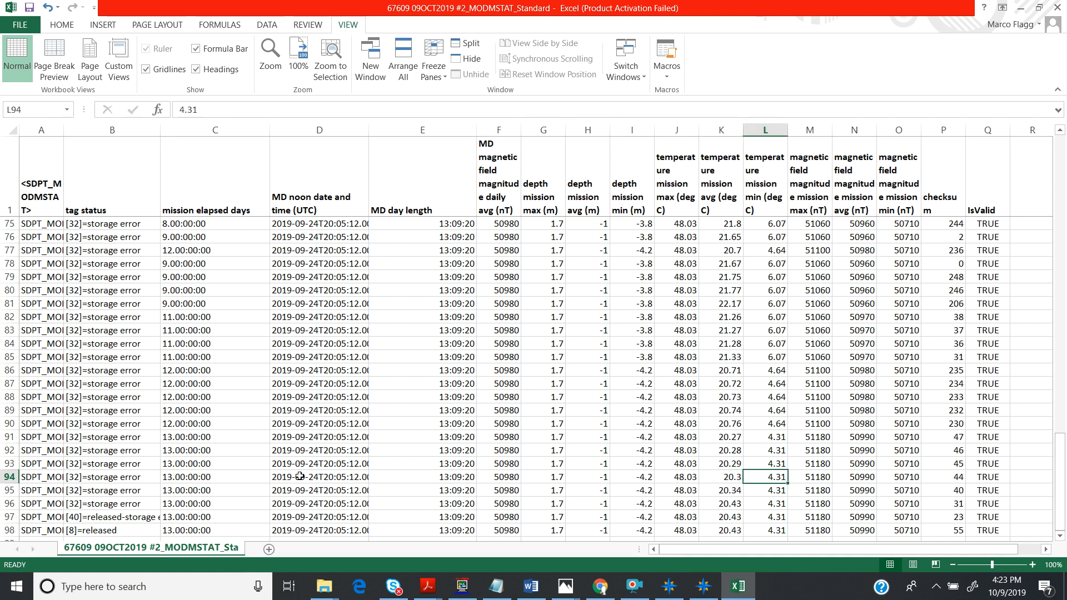
pyautogui.press('Left')
pyautogui.press('Left')
pyautogui.press('Left')
pyautogui.press('Left')
pyautogui.press('Home')
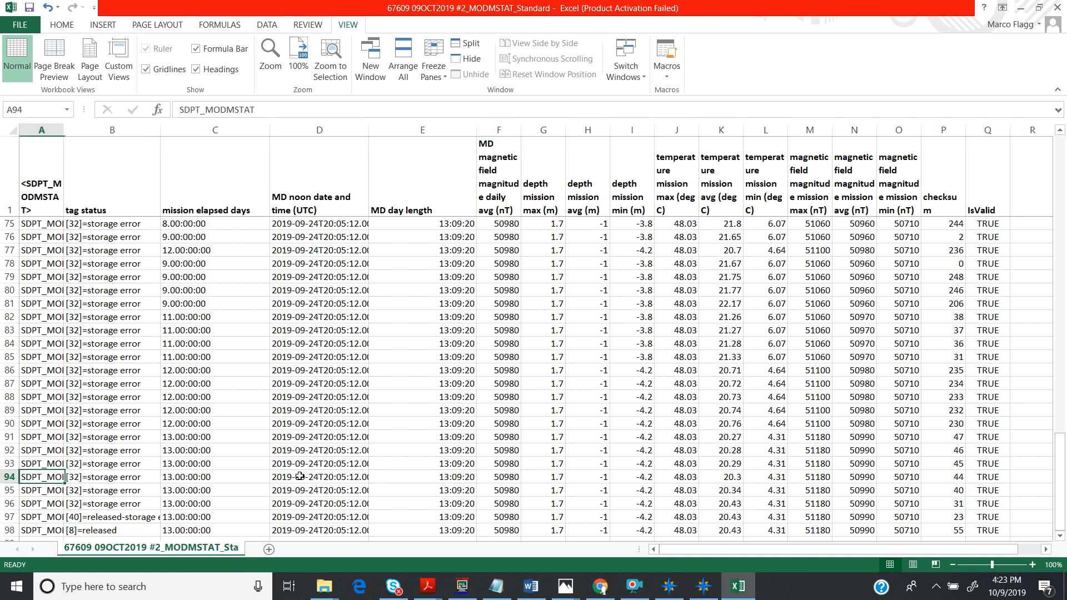
pyautogui.press('Right')
pyautogui.press('Right')
pyautogui.press('Right')
pyautogui.press('Right')
pyautogui.press('Right')
pyautogui.press('Right')
pyautogui.press('Right')
pyautogui.press('Right')
pyautogui.press('Right')
pyautogui.press('Right')
pyautogui.press('Right')
pyautogui.press('Right')
pyautogui.press('Right')
pyautogui.press('Right')
pyautogui.press('Right')
pyautogui.press('Right')
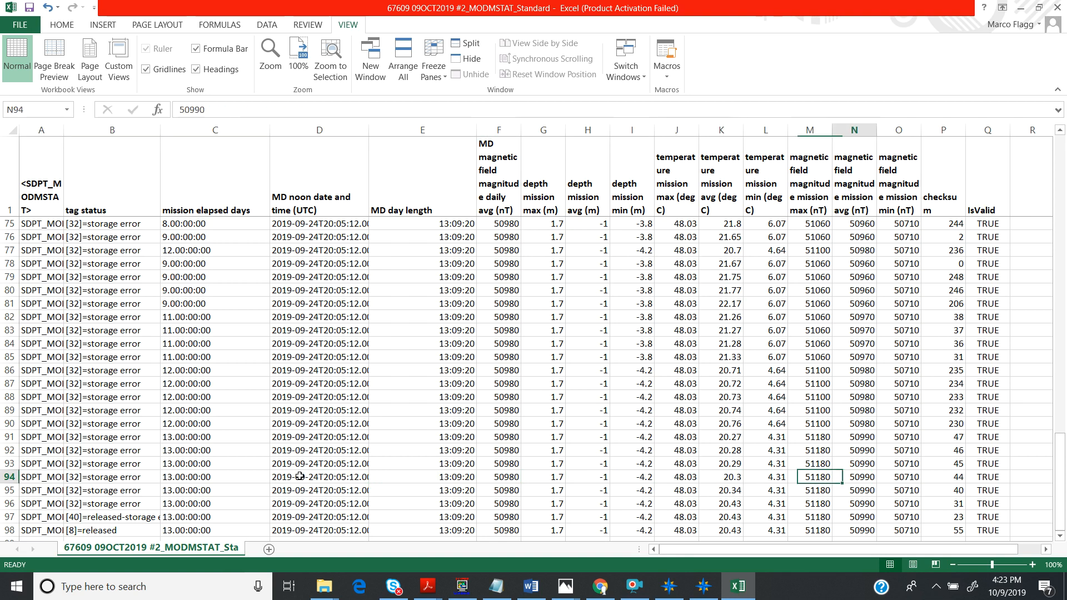
pyautogui.press('Left')
pyautogui.press('Left')
pyautogui.press('Left')
pyautogui.press('Left')
pyautogui.press('Left')
pyautogui.press('Left')
pyautogui.press('Left')
pyautogui.press('Left')
pyautogui.press('Left')
pyautogui.press('Left')
pyautogui.press('Left')
pyautogui.press('Left')
pyautogui.press('Left')
pyautogui.press('Left')
pyautogui.press('Left')
pyautogui.press('Left')
pyautogui.press('Right')
pyautogui.press('Right')
pyautogui.press('Right')
pyautogui.press('Right')
pyautogui.press('Right')
pyautogui.press('Right')
pyautogui.press('Right')
pyautogui.press('Right')
pyautogui.press('Right')
pyautogui.press('Right')
pyautogui.press('Right')
pyautogui.press('Right')
pyautogui.press('Right')
pyautogui.press('Right')
pyautogui.press('Right')
pyautogui.press('Right')
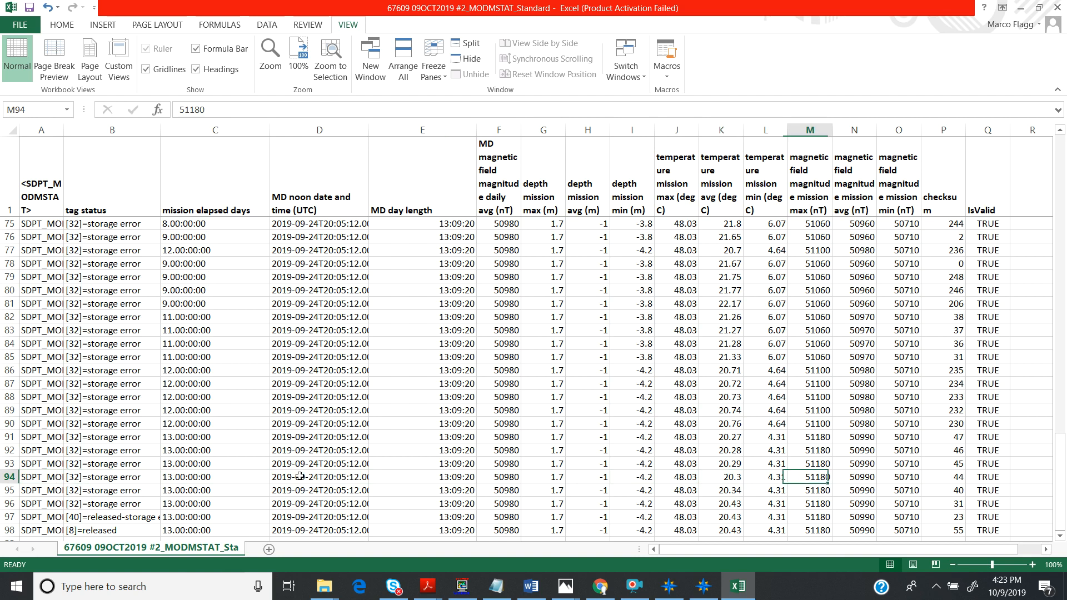
pyautogui.press('Left')
pyautogui.press('Left')
pyautogui.press('Left')
pyautogui.press('Left')
pyautogui.press('Left')
pyautogui.press('Left')
pyautogui.press('Left')
pyautogui.press('Left')
pyautogui.press('Left')
pyautogui.press('Left')
pyautogui.press('Left')
pyautogui.press('Left')
pyautogui.press('Left')
pyautogui.press('Left')
pyautogui.press('Left')
pyautogui.press('Left')
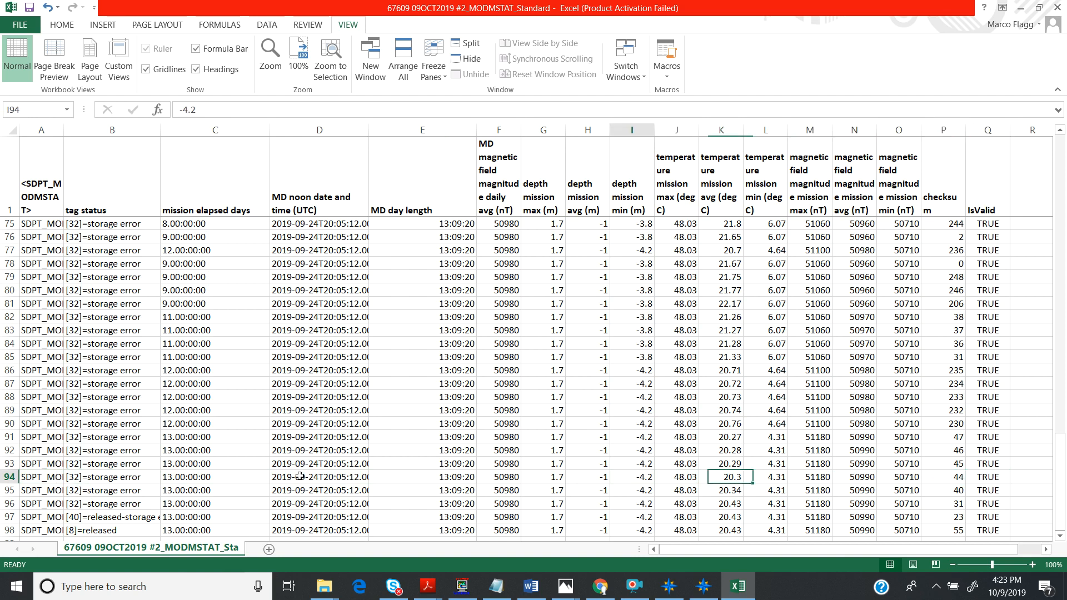
# Review the row 94 values once more, moving repeatedly between the noon date and the checksum columns
pyautogui.press('Right')
pyautogui.press('Right')
pyautogui.press('Right')
pyautogui.press('Right')
pyautogui.press('Right')
pyautogui.press('Right')
pyautogui.press('Right')
pyautogui.press('Right')
pyautogui.press('Right')
pyautogui.press('Right')
pyautogui.press('Right')
pyautogui.press('Right')
pyautogui.press('Left')
pyautogui.press('Left')
pyautogui.press('Left')
pyautogui.press('Left')
pyautogui.press('Left')
pyautogui.press('Left')
pyautogui.press('Left')
pyautogui.press('Left')
pyautogui.press('Left')
pyautogui.press('Left')
pyautogui.press('Left')
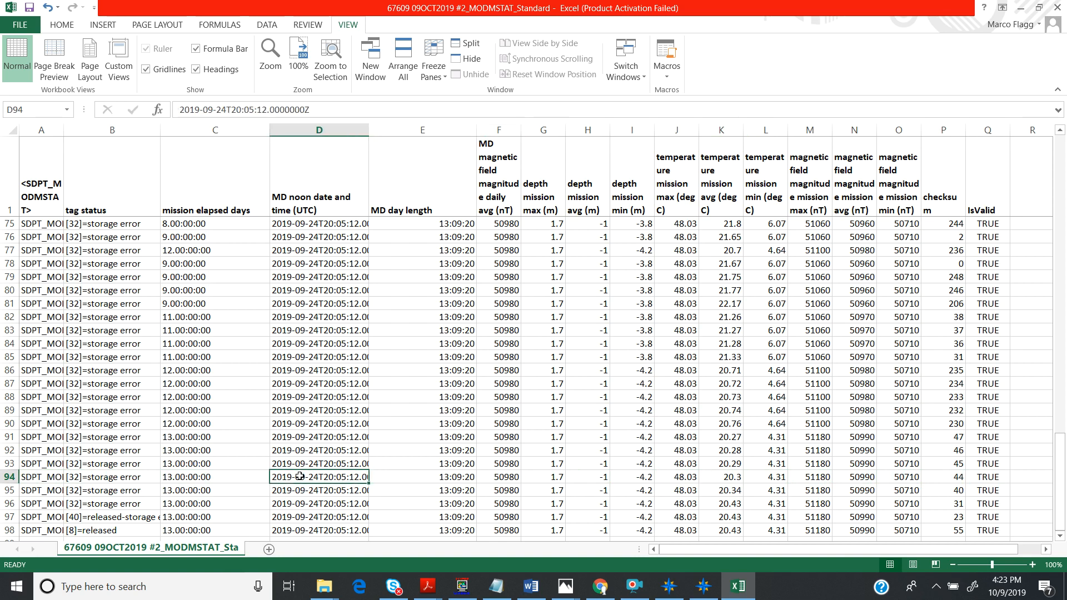
pyautogui.press('Right')
pyautogui.press('Right')
pyautogui.press('Right')
pyautogui.press('Right')
pyautogui.press('Right')
pyautogui.press('Right')
pyautogui.press('Right')
pyautogui.press('Right')
pyautogui.press('Right')
pyautogui.press('Right')
pyautogui.press('Right')
pyautogui.press('Right')
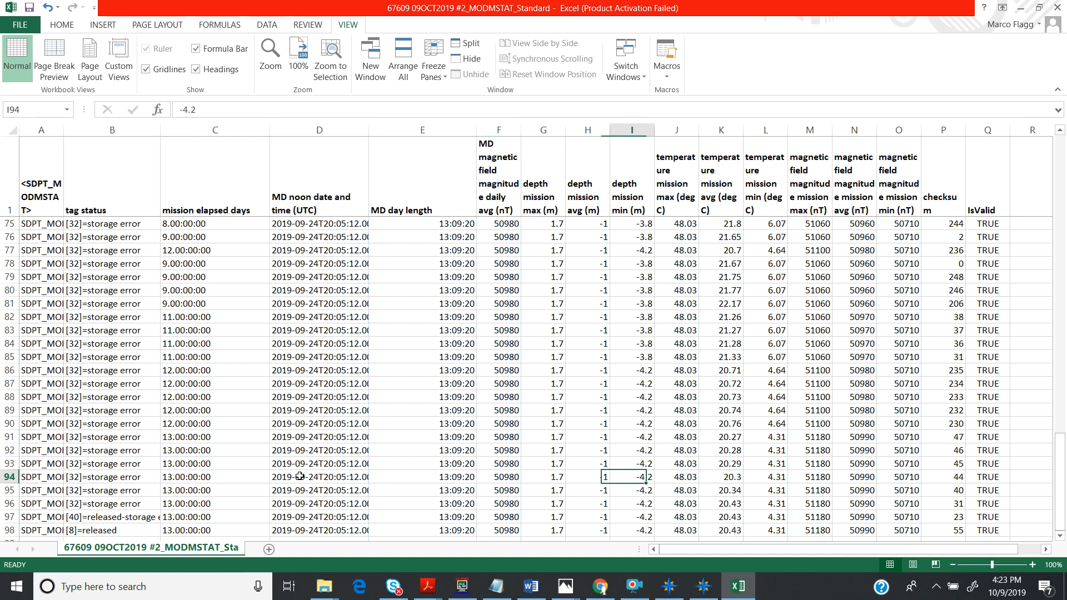
pyautogui.press('Right')
pyautogui.press('Right')
pyautogui.press('Right')
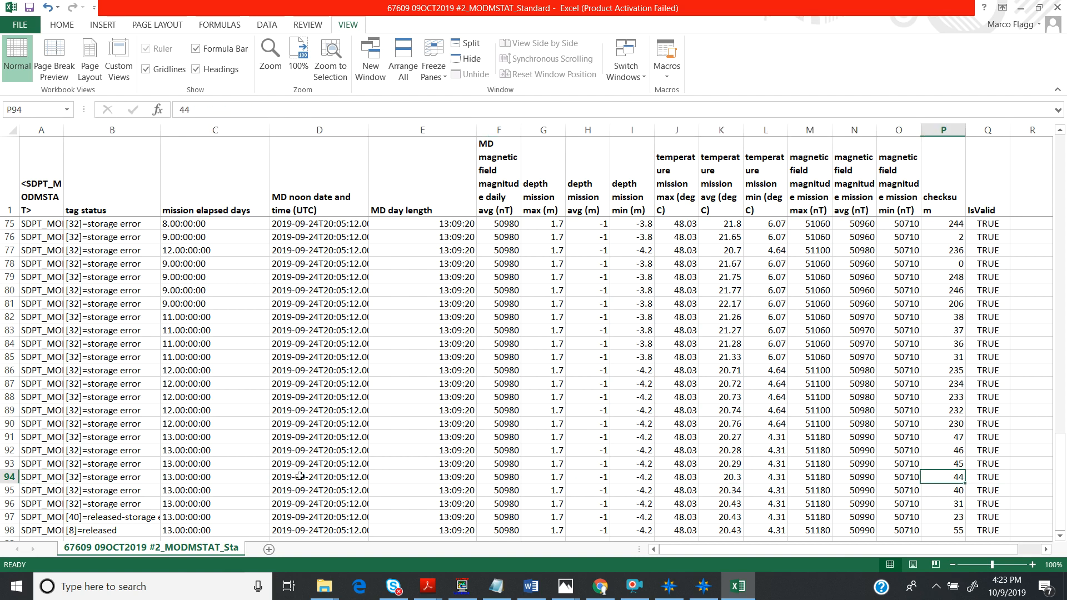
pyautogui.press('Left')
pyautogui.press('Left')
pyautogui.press('Left')
pyautogui.press('Left')
pyautogui.press('Left')
pyautogui.press('Left')
pyautogui.press('Left')
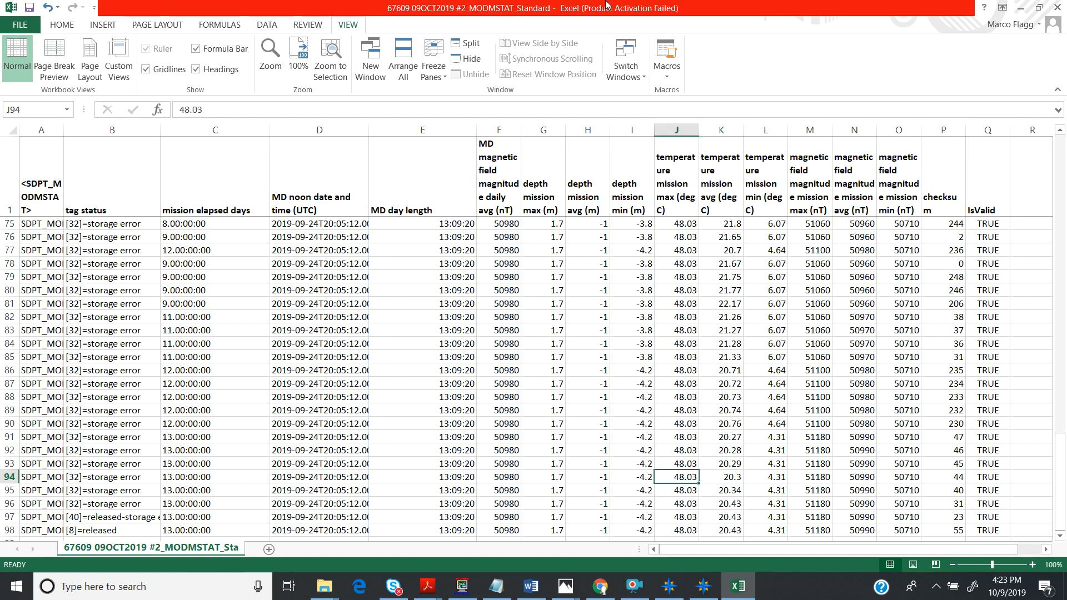
# Close the MODMSTAT file without saving, open 67609 09OCT2019 #2_MODEN3_Standard from the log folder and dismiss the activation notice
pyautogui.click(1058, 6)
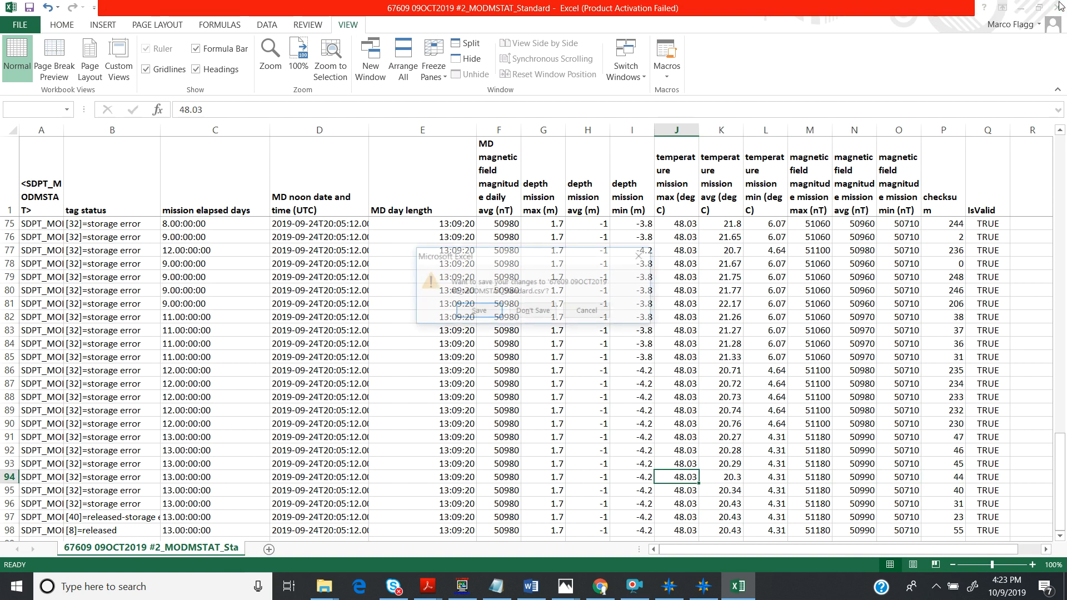
pyautogui.click(537, 315)
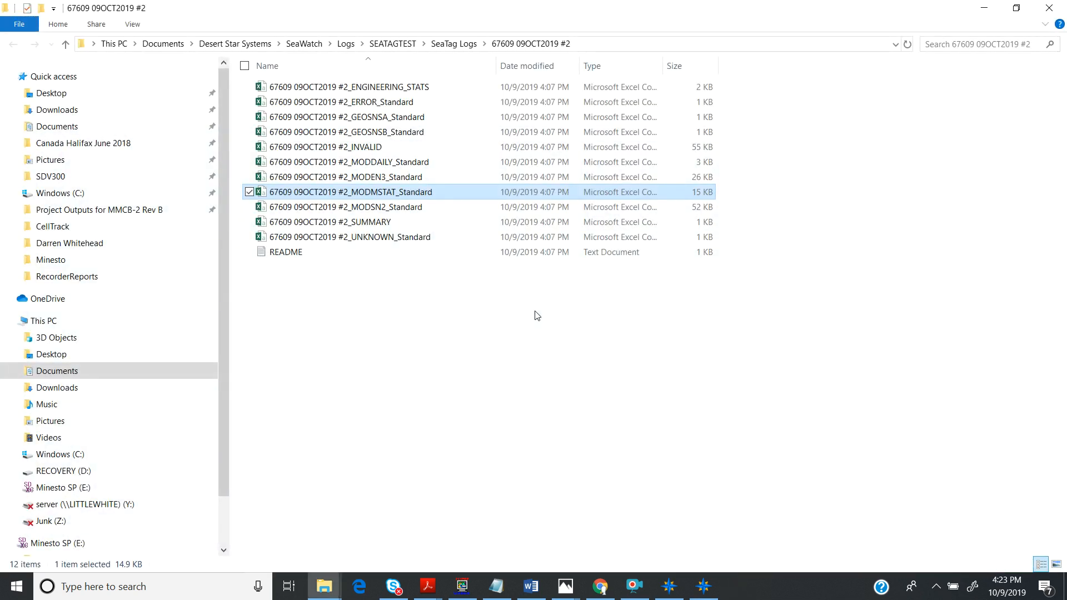
pyautogui.click(326, 178)
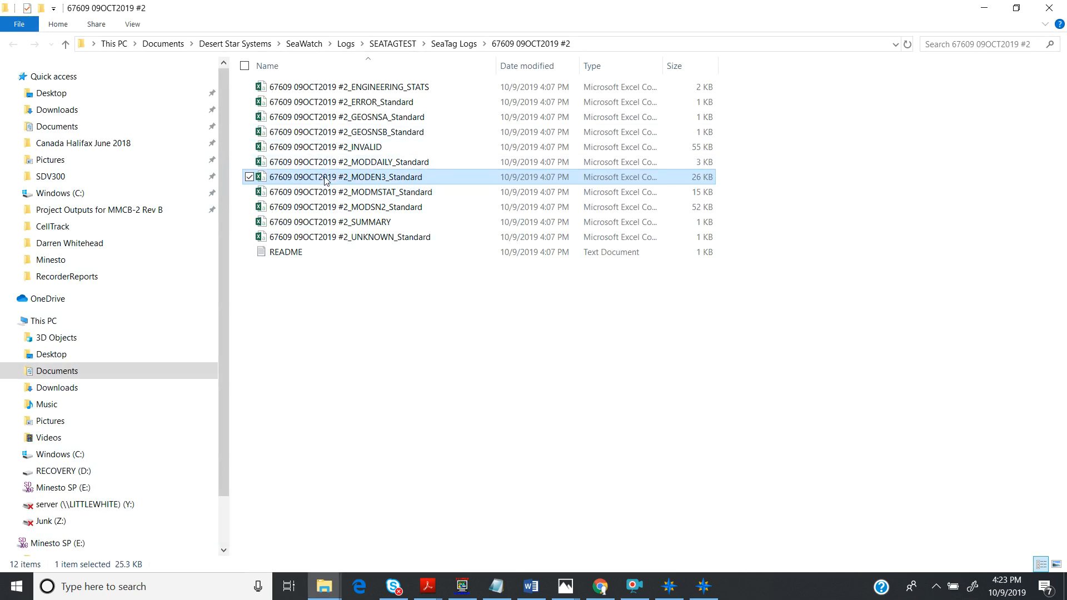
pyautogui.doubleClick(326, 179)
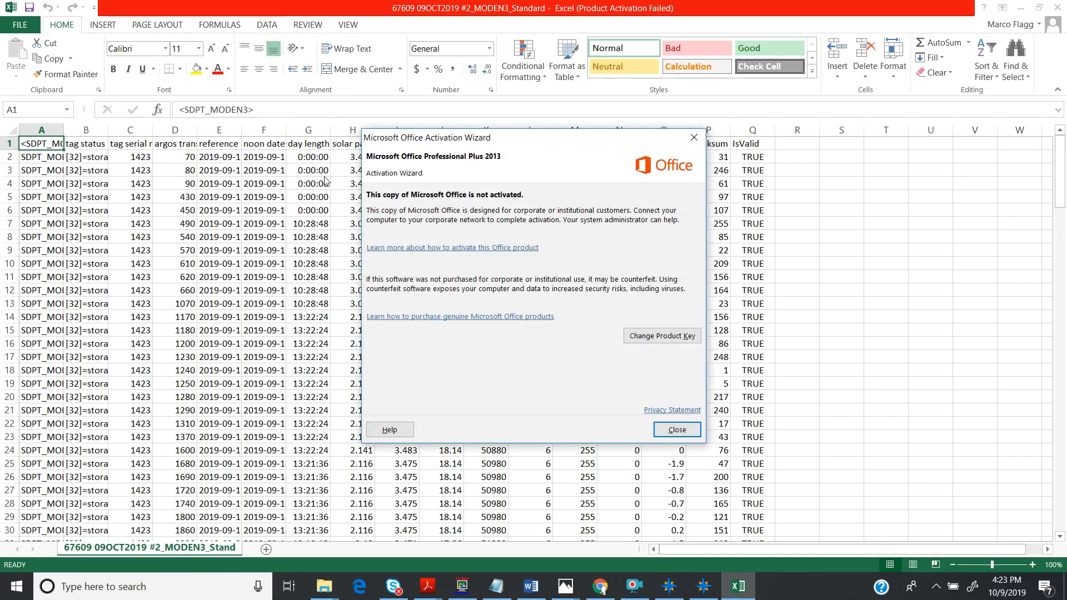
pyautogui.click(666, 430)
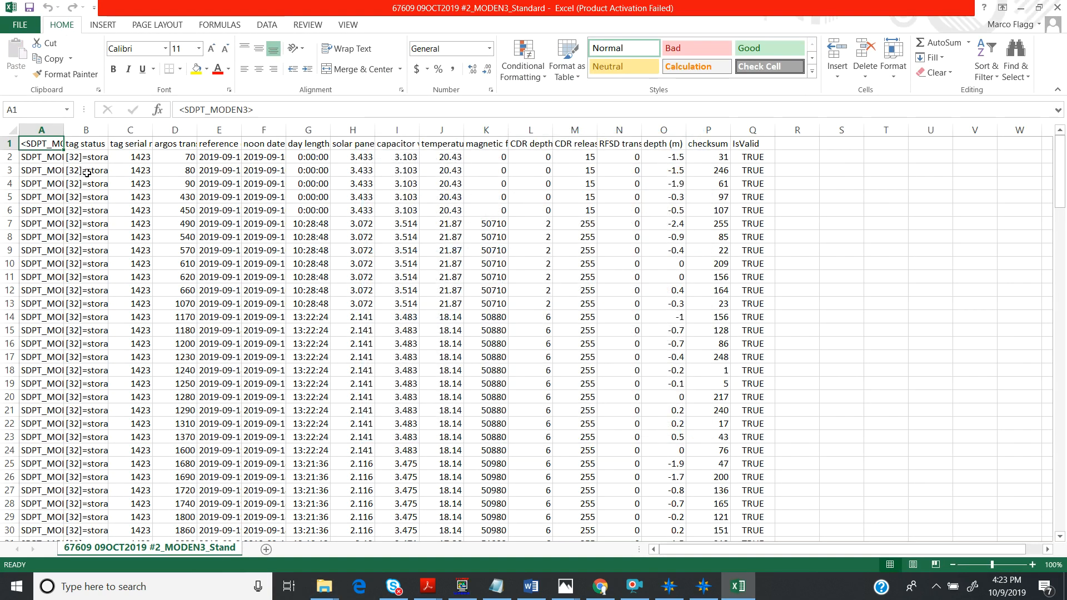
# Format header row 1 of the MODEN3 sheet as bold with wrapped text
pyautogui.click(8, 144)
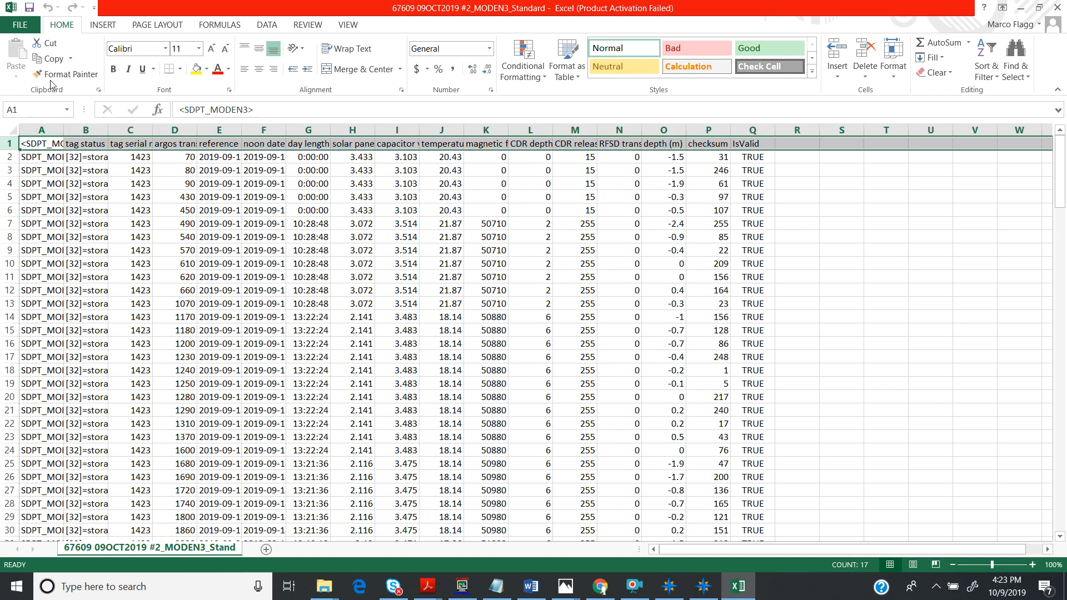
pyautogui.click(113, 69)
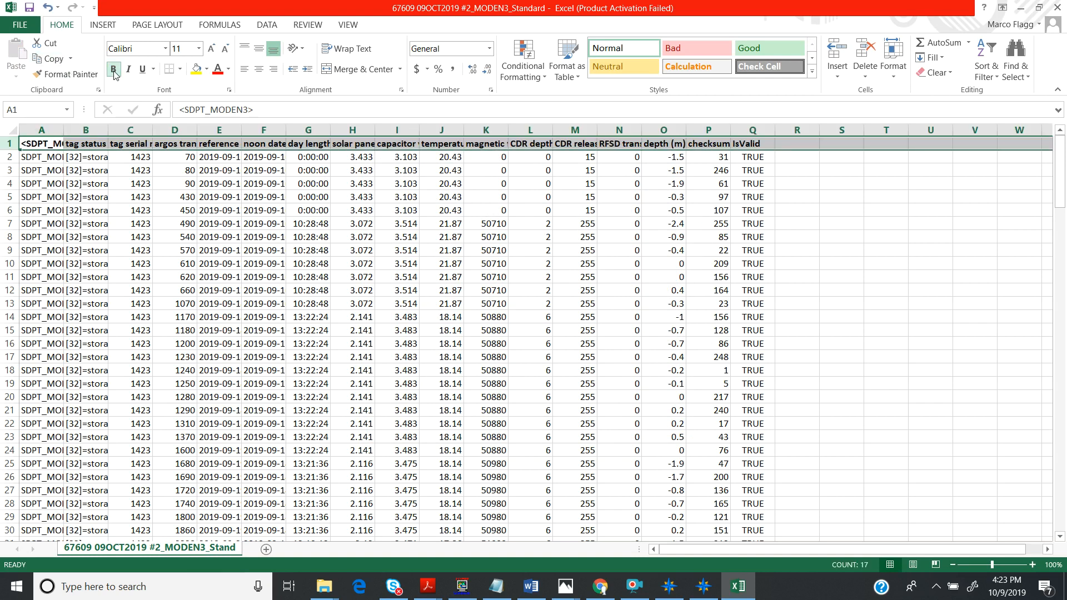
pyautogui.rightClick(10, 145)
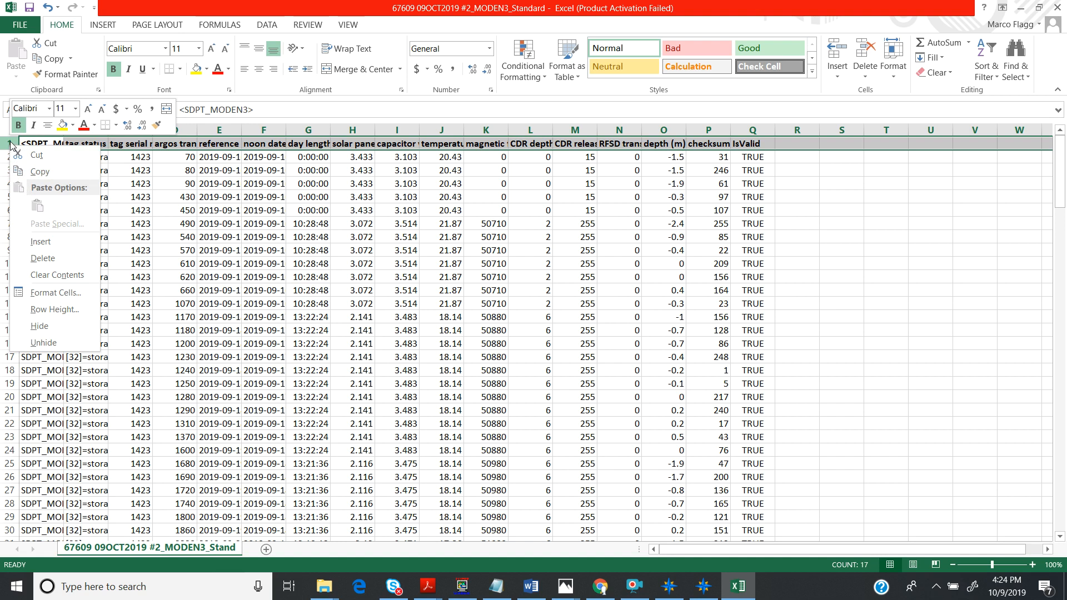
pyautogui.click(43, 292)
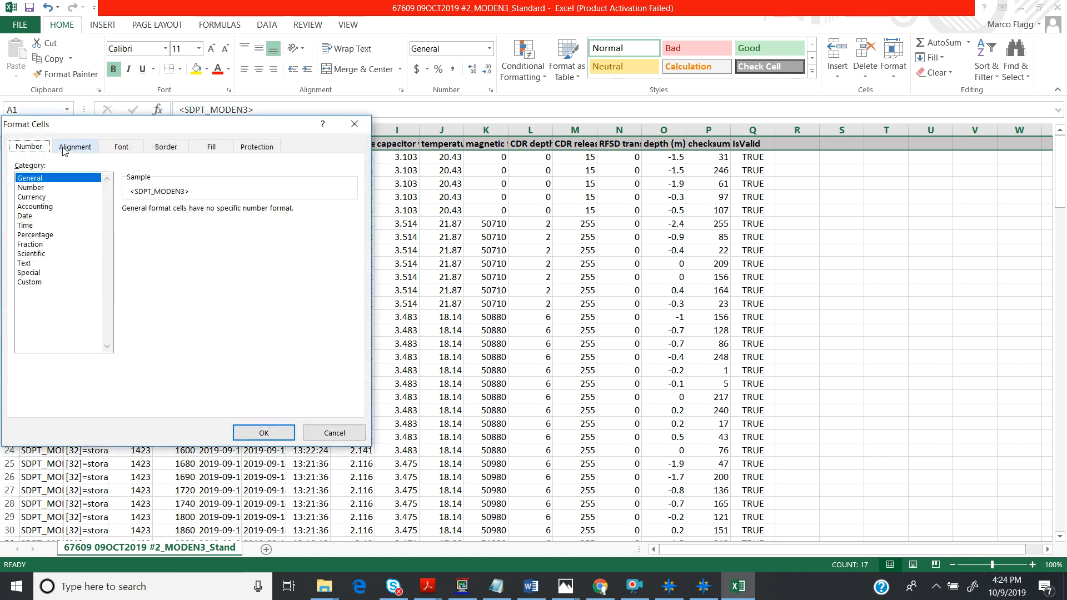
pyautogui.click(70, 149)
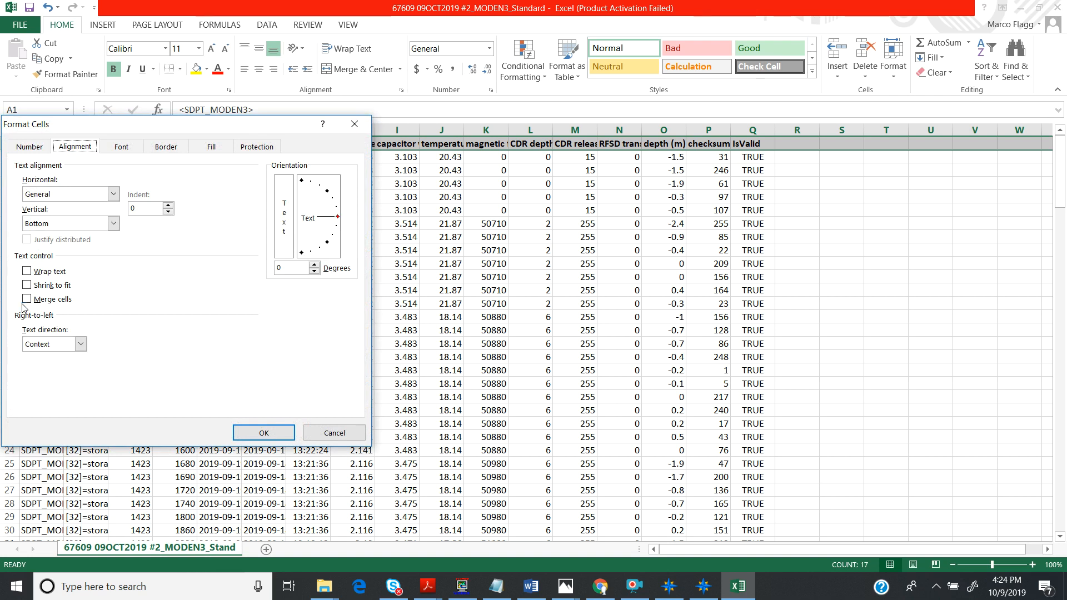
pyautogui.click(37, 271)
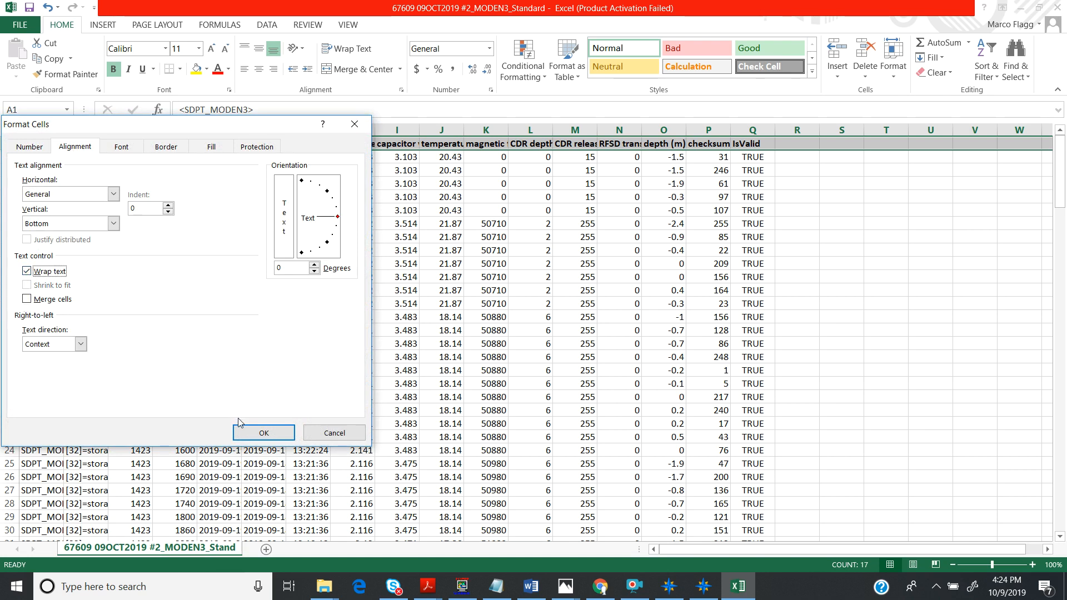
pyautogui.click(263, 433)
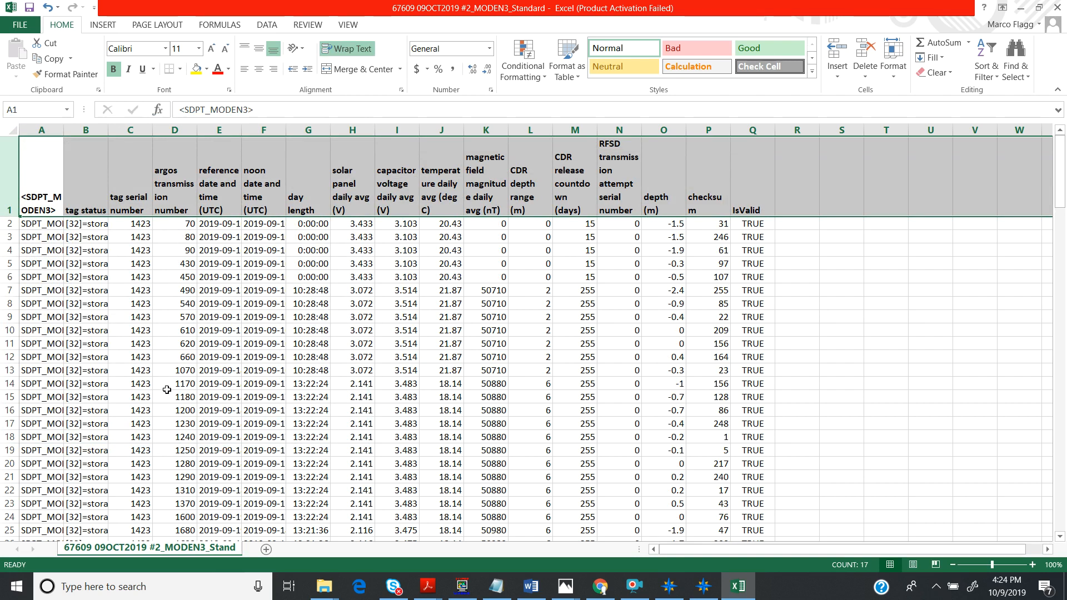
# Widen column E for the reference date and time, and look through the MODEN3 records down to the last row and back
pyautogui.moveTo(1061, 151)
pyautogui.mouseDown()
pyautogui.moveTo(1058, 176)
pyautogui.moveTo(1058, 151)
pyautogui.mouseUp()
pyautogui.moveTo(242, 127); pyautogui.dragTo(299, 130)
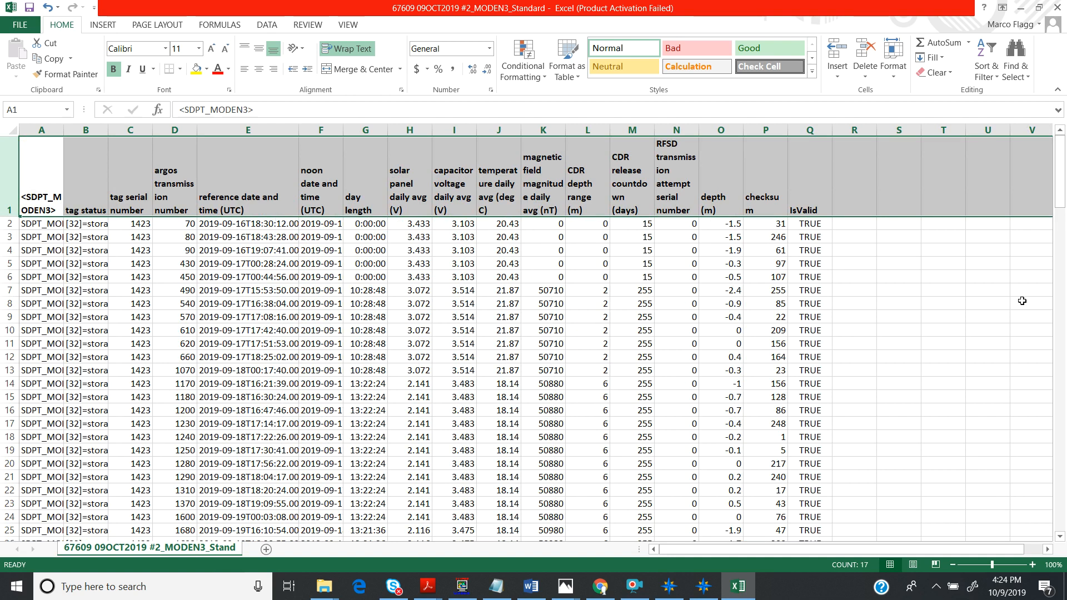
pyautogui.moveTo(1064, 161); pyautogui.dragTo(1041, 503)
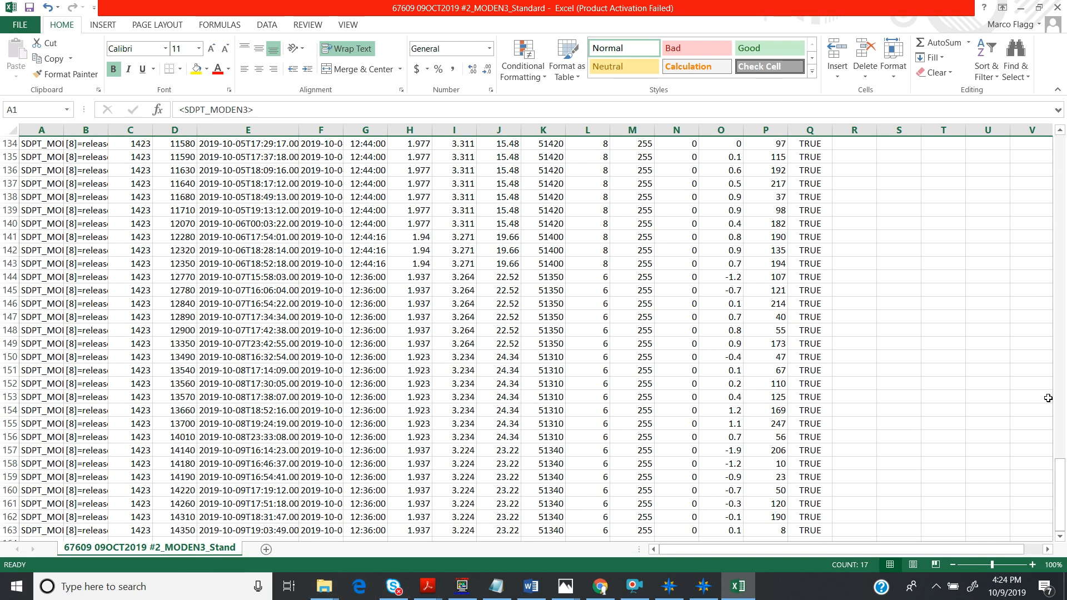
pyautogui.moveTo(1061, 482); pyautogui.dragTo(1062, 155)
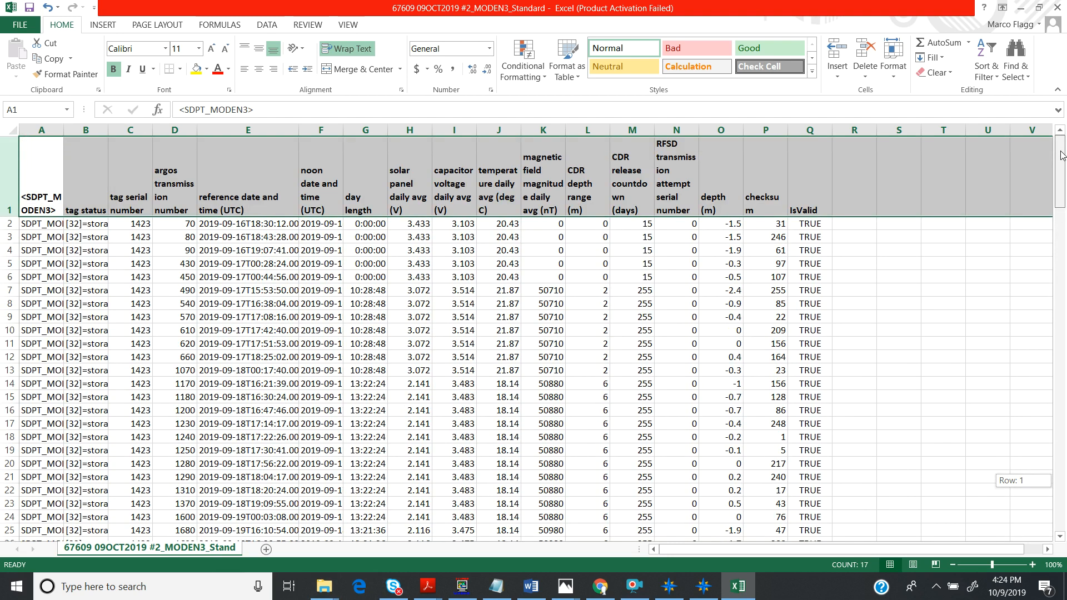
pyautogui.moveTo(1062, 155); pyautogui.dragTo(1054, 121)
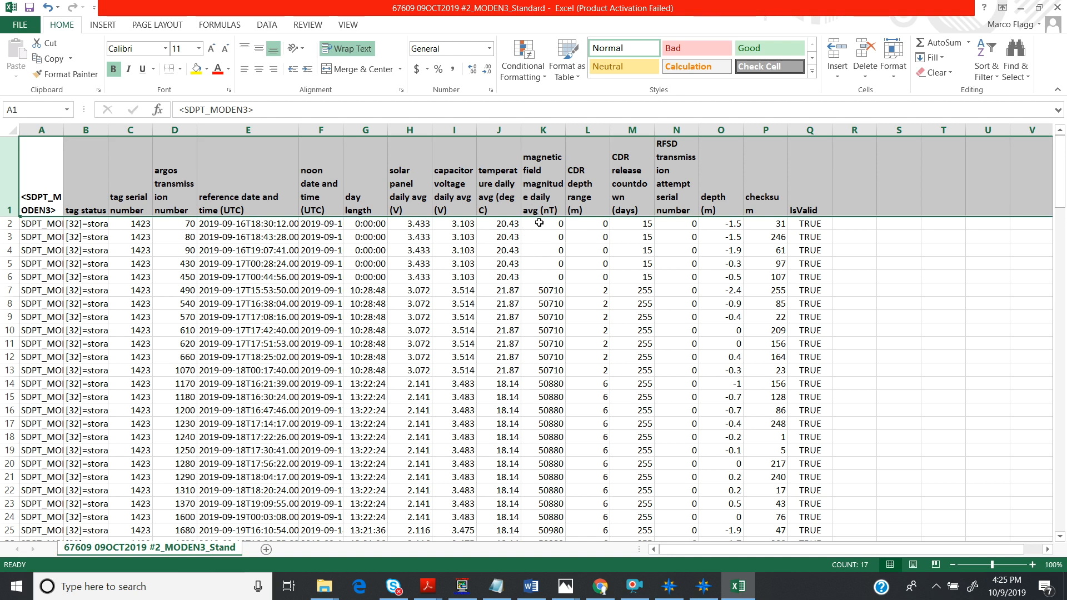
pyautogui.click(543, 410)
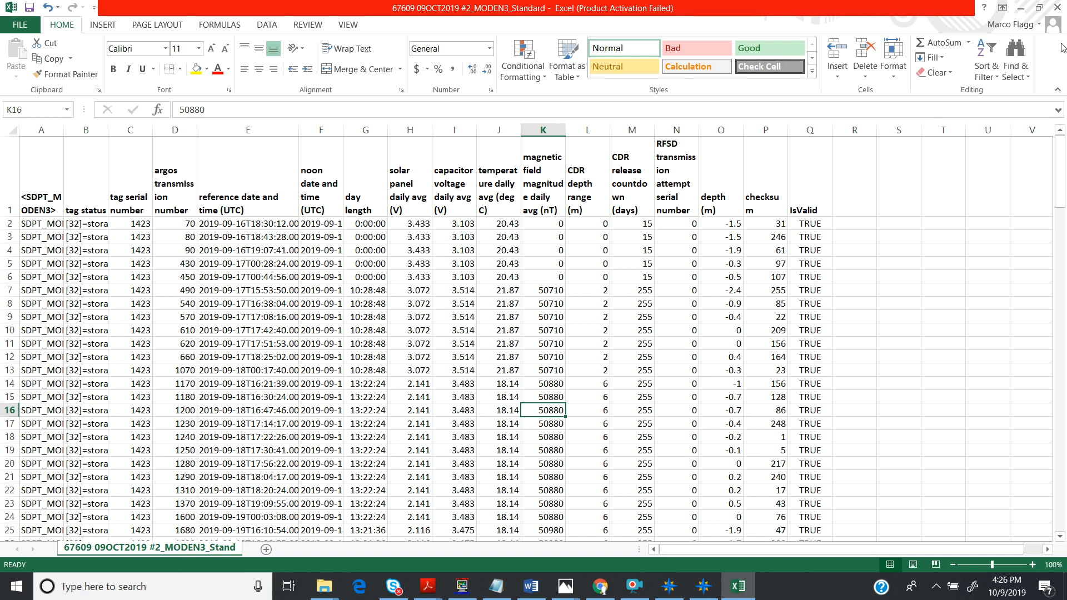
# Close the MODEN3 file without saving its changes and launch SeaTrack
pyautogui.click(1057, 8)
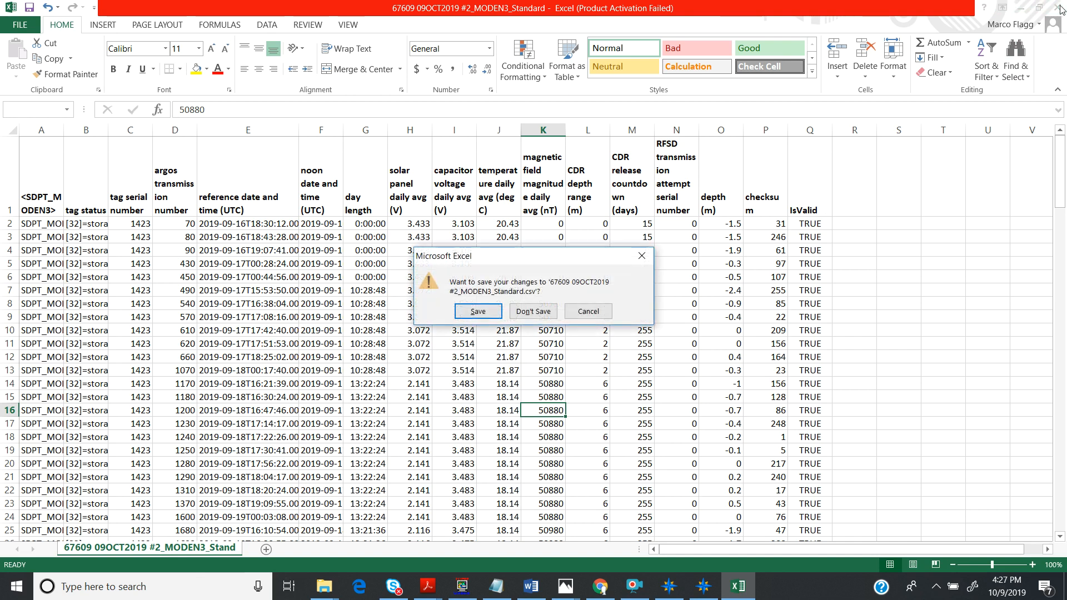
pyautogui.click(534, 311)
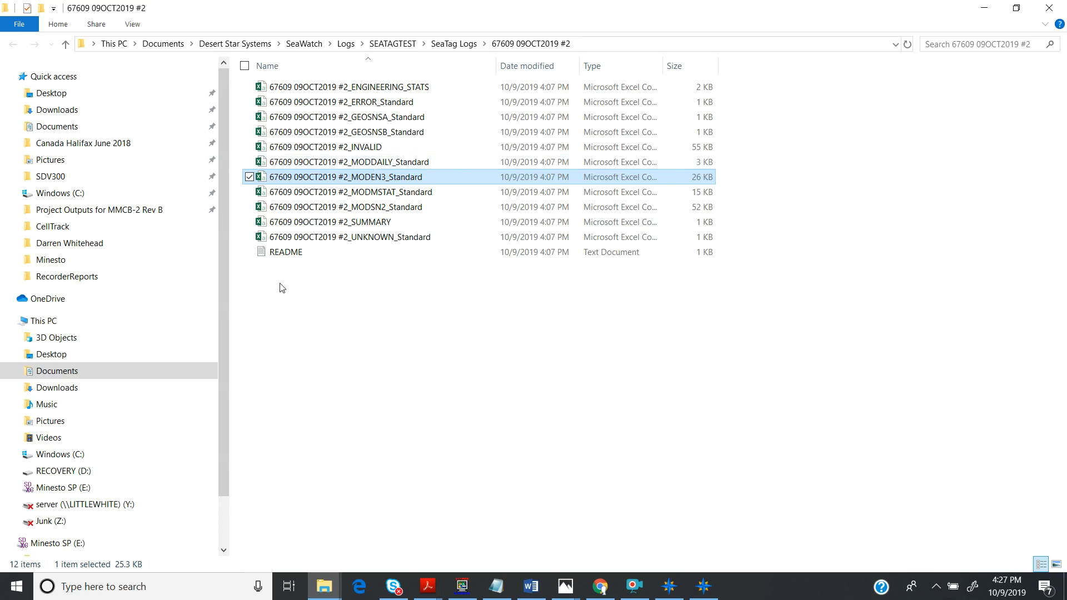
pyautogui.click(124, 585)
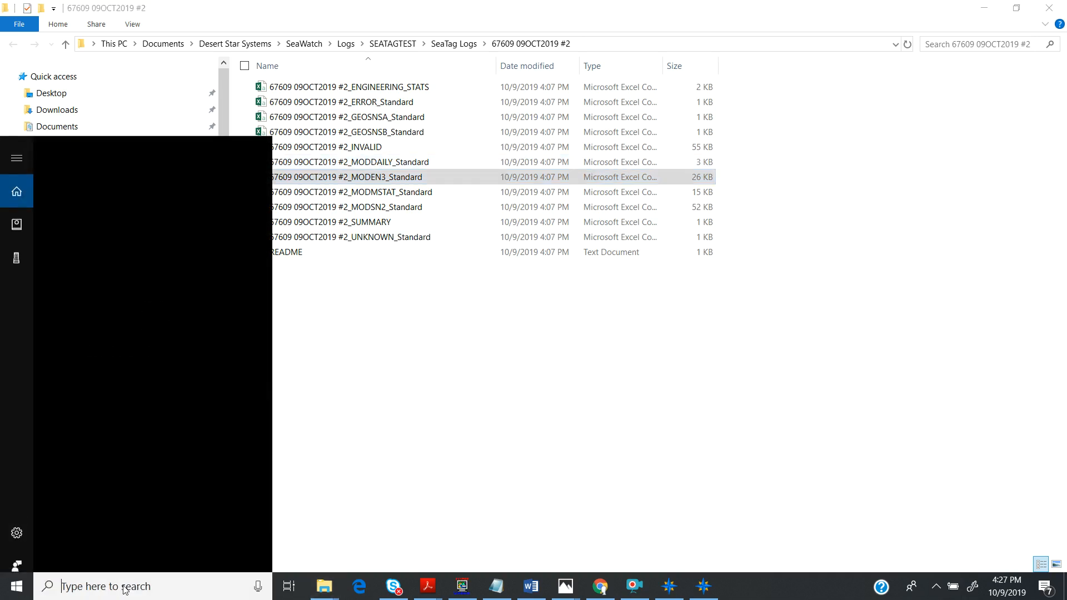
pyautogui.write('Sea')
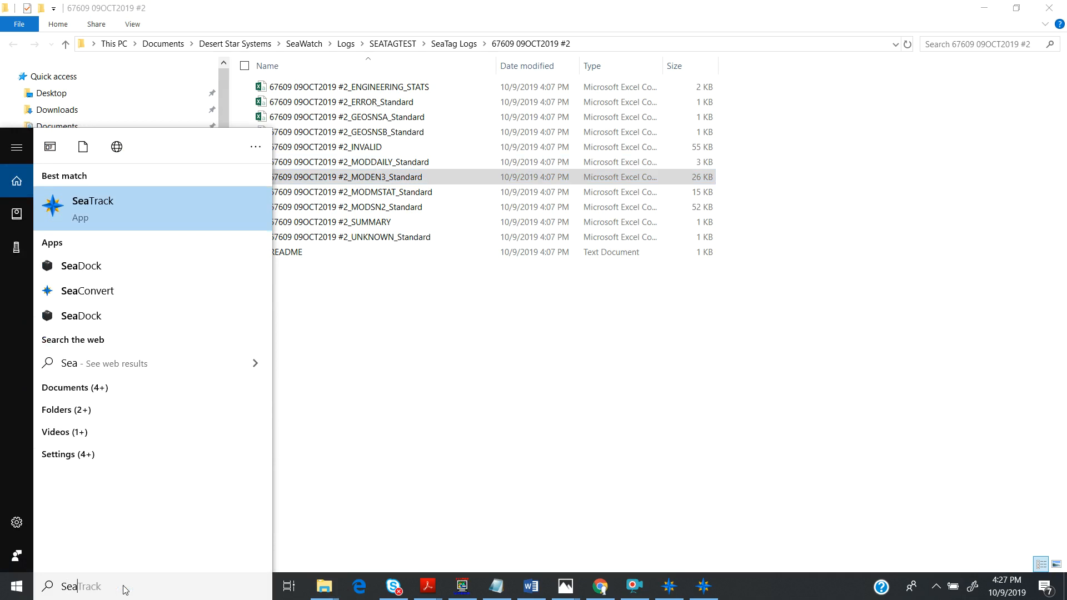
pyautogui.click(77, 201)
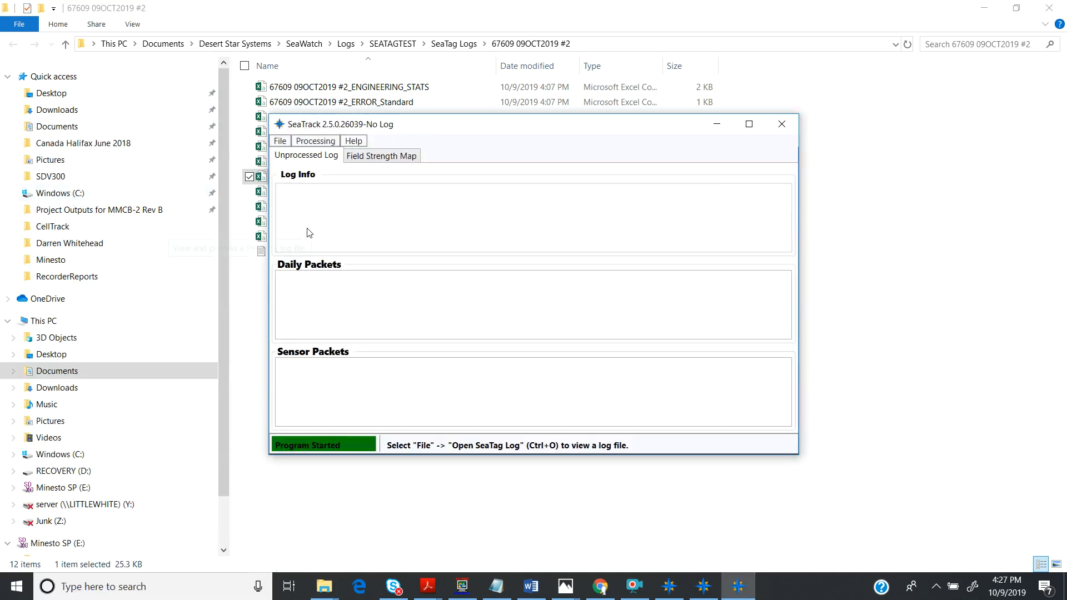
# Open the raw SeaTag log 67609_seatag_raw.drl from the SeaTag Logs folder in SeaTrack
pyautogui.click(275, 142)
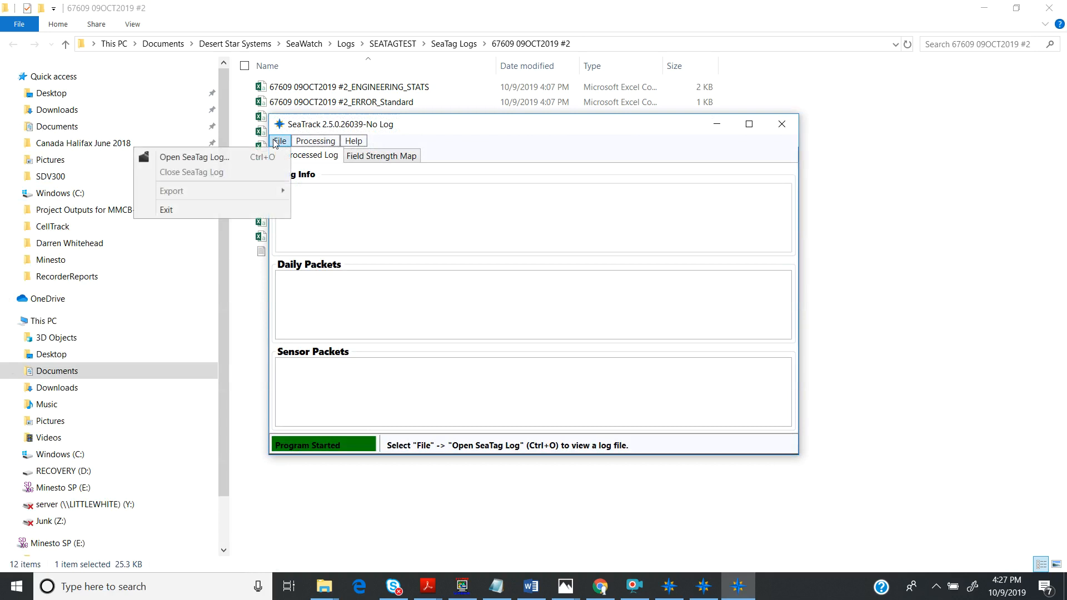
pyautogui.click(200, 158)
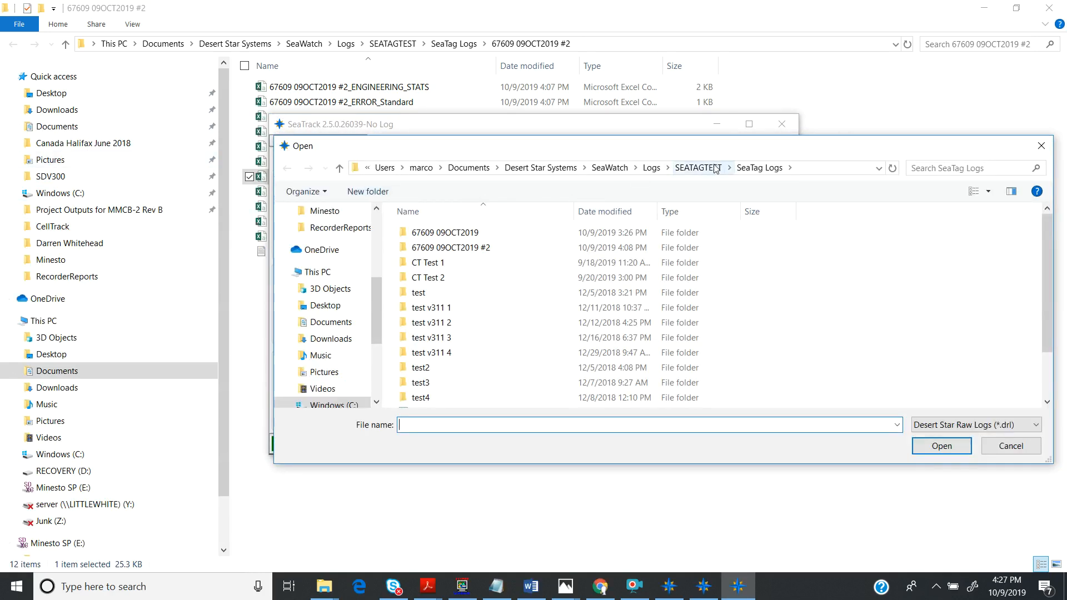
pyautogui.moveTo(1045, 237); pyautogui.dragTo(1042, 276)
pyautogui.click(459, 359)
pyautogui.click(931, 449)
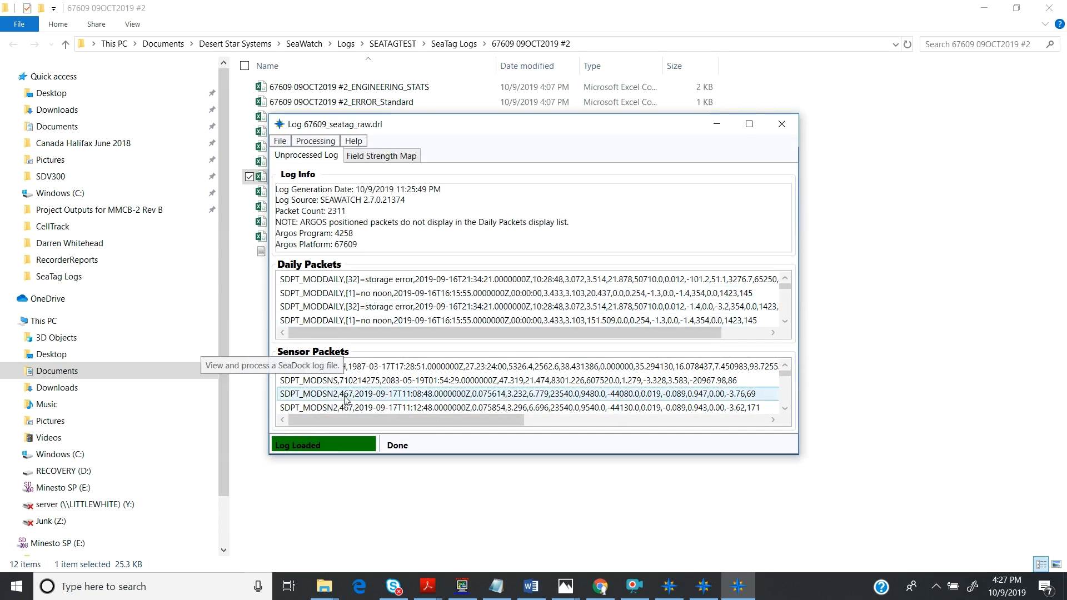
# Show the field strength map and outline a search area over North America from about lat 68, lon -172 to lat 0, lon -53
pyautogui.click(377, 160)
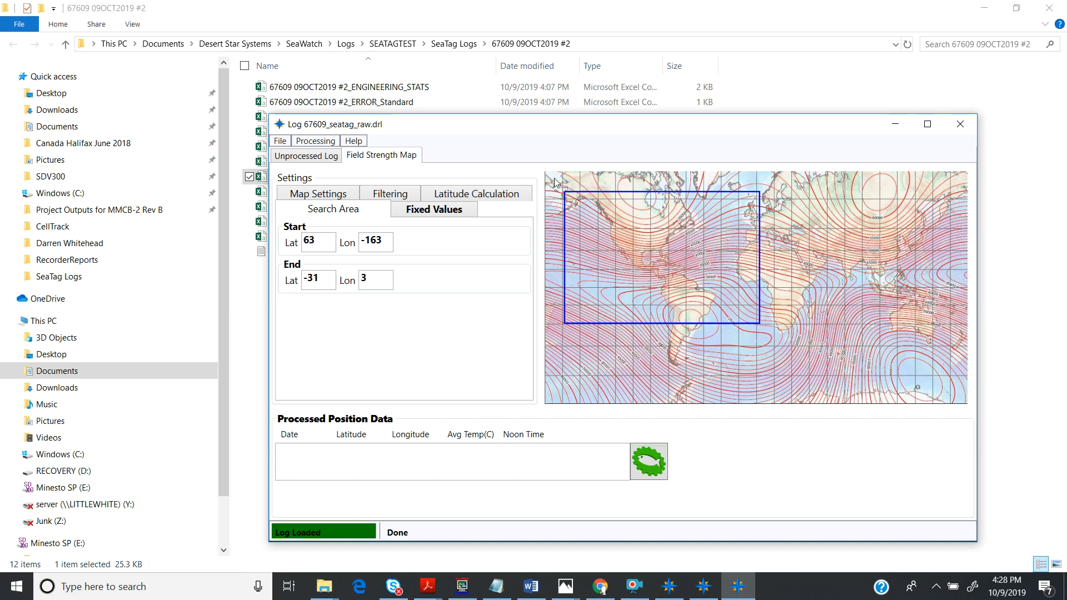
pyautogui.moveTo(554, 179); pyautogui.dragTo(693, 290)
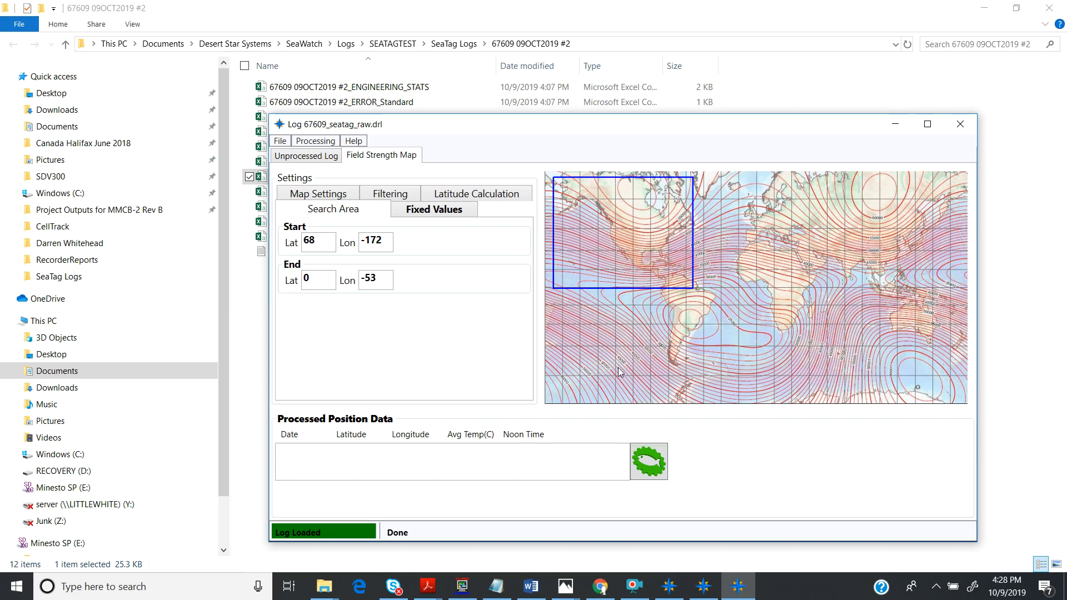
# Examine the fixed value settings, switching the magnetic offset on and off again, and show the filtering settings
pyautogui.click(417, 210)
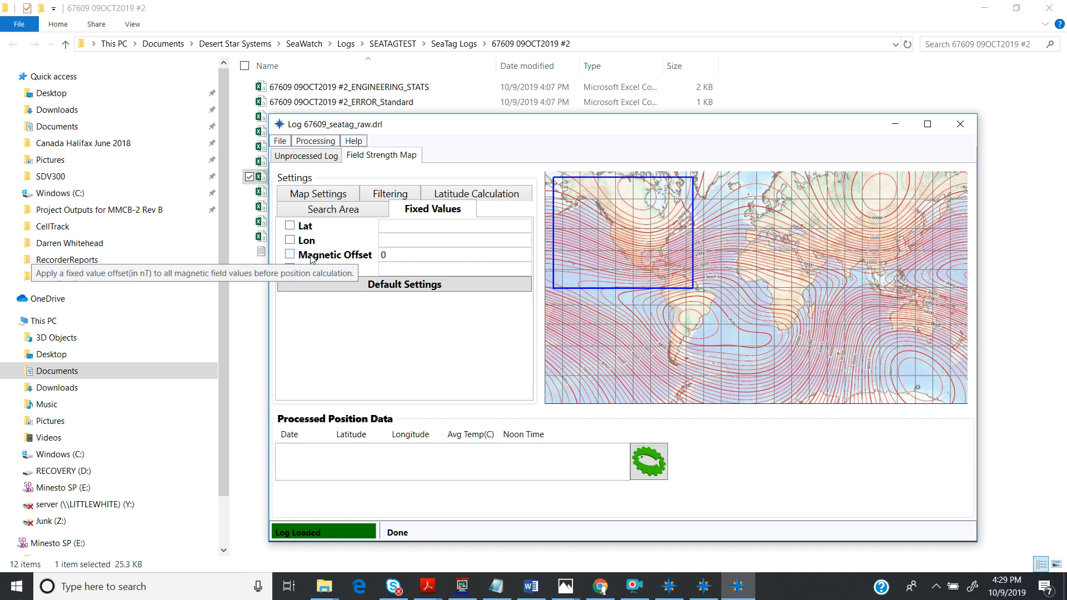
pyautogui.click(289, 254)
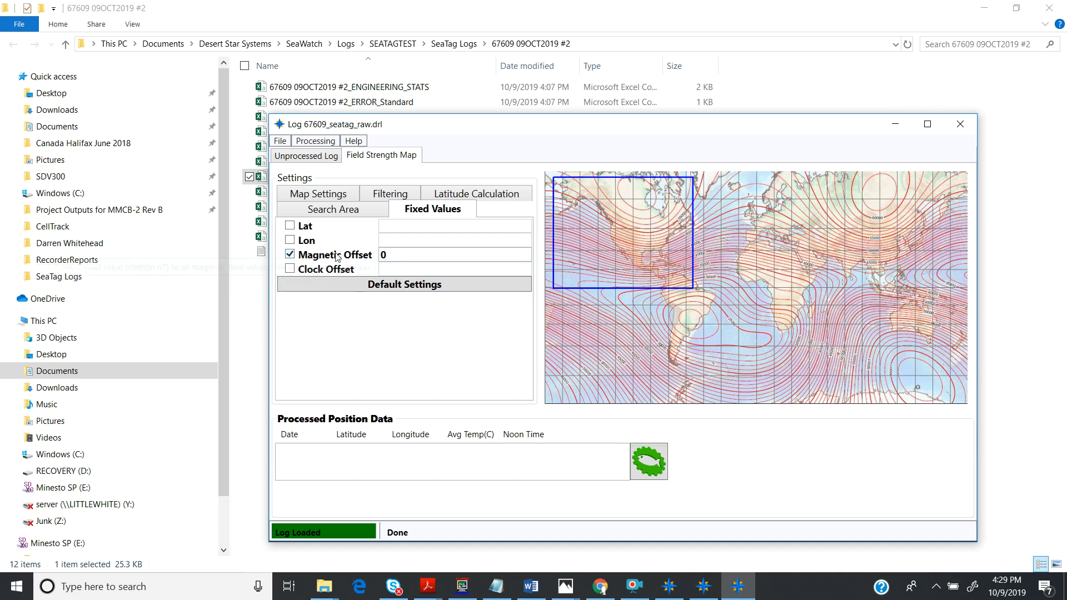
pyautogui.click(290, 254)
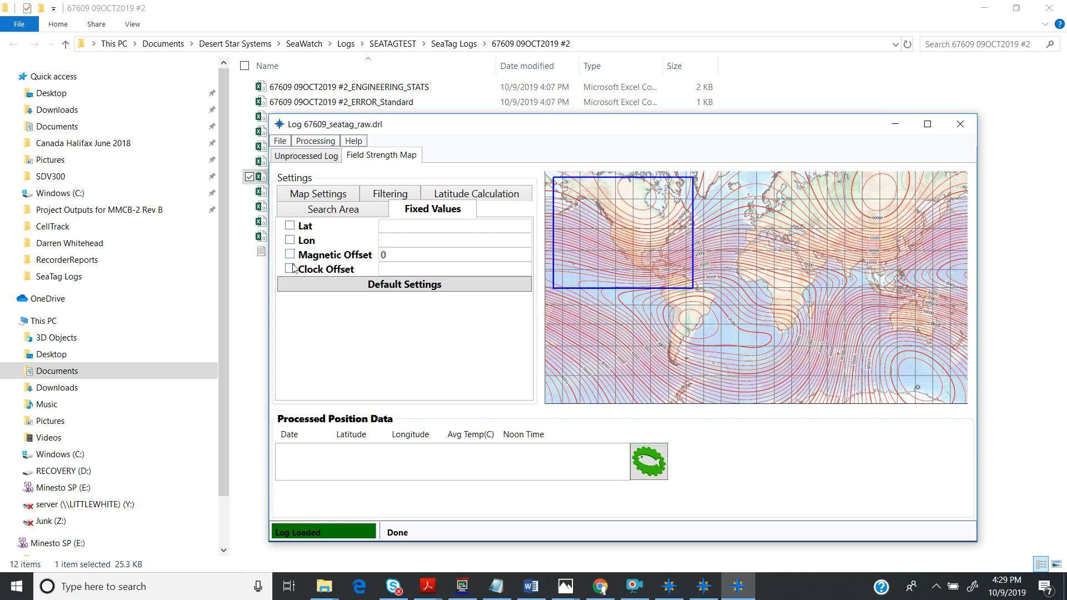
pyautogui.click(390, 194)
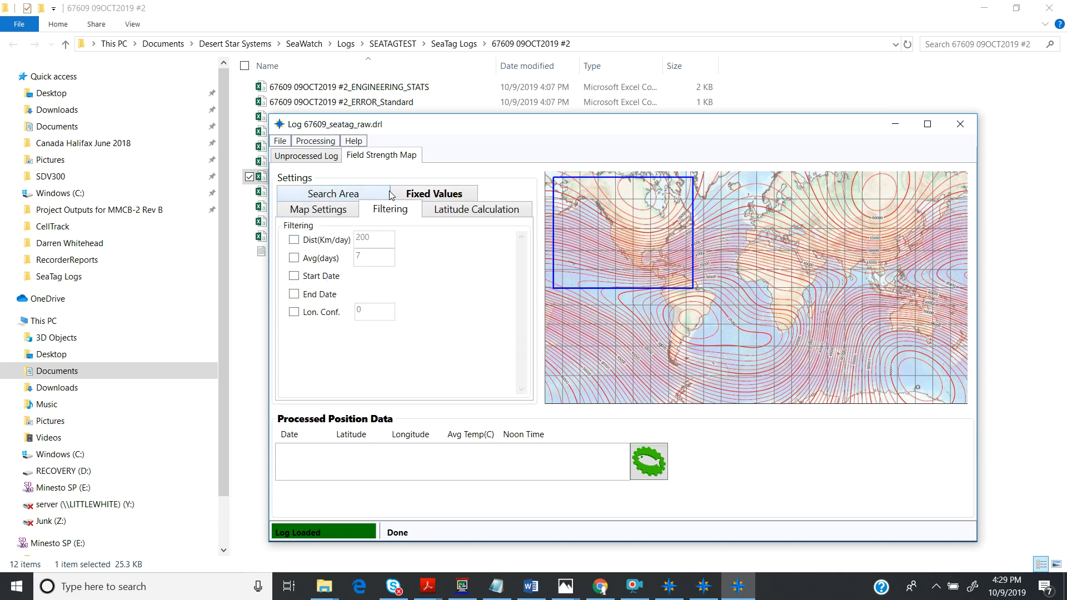
# Filter the positions by a start date of September 17, 2019, switching the end date filter on and off again
pyautogui.click(294, 277)
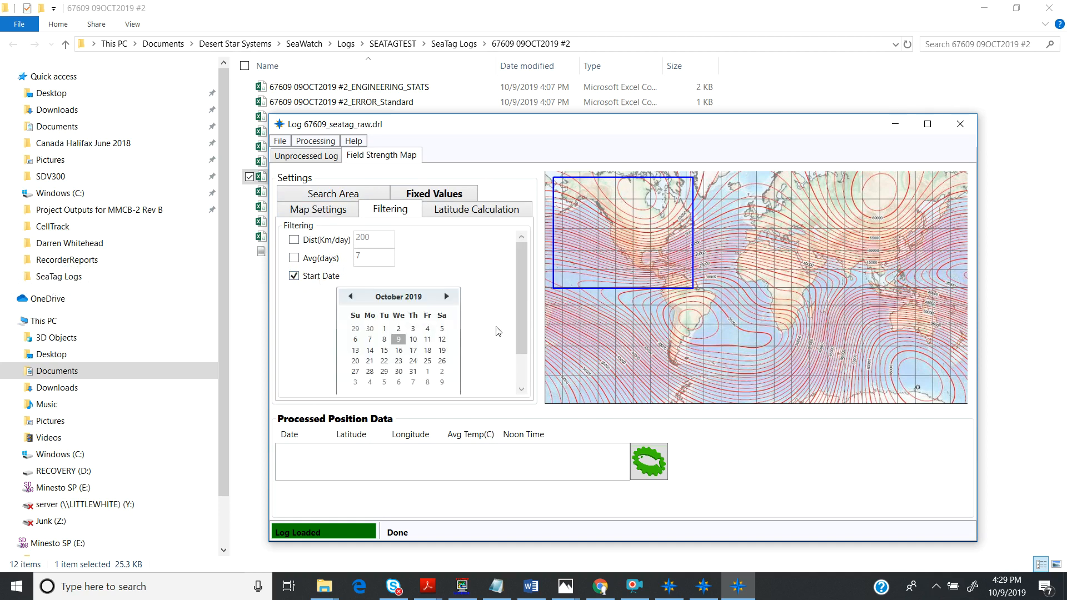
pyautogui.click(348, 298)
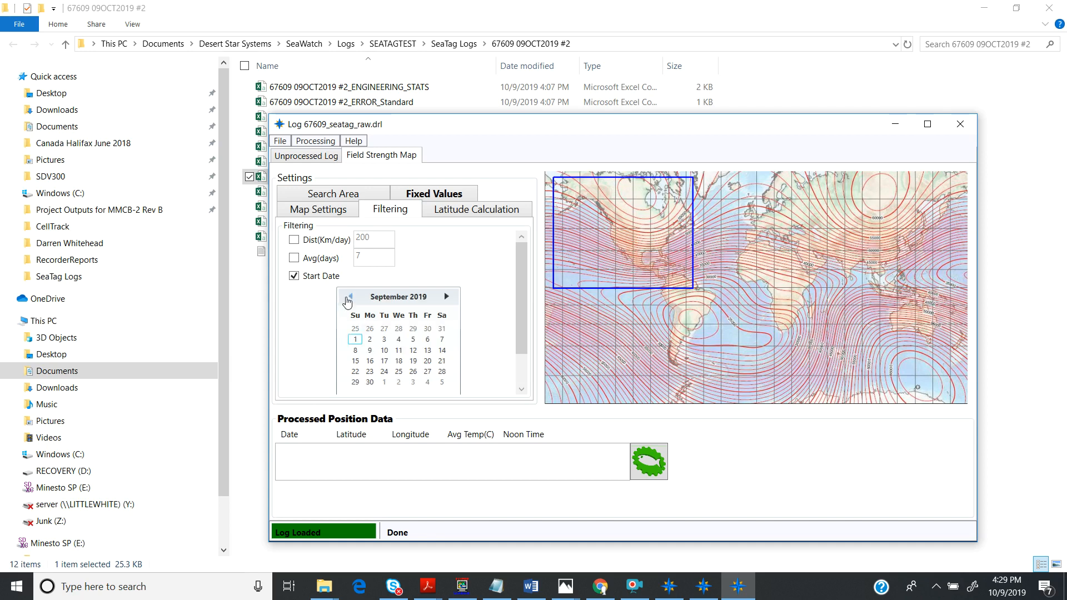
pyautogui.click(385, 362)
pyautogui.moveTo(519, 305); pyautogui.dragTo(512, 351)
pyautogui.click(295, 368)
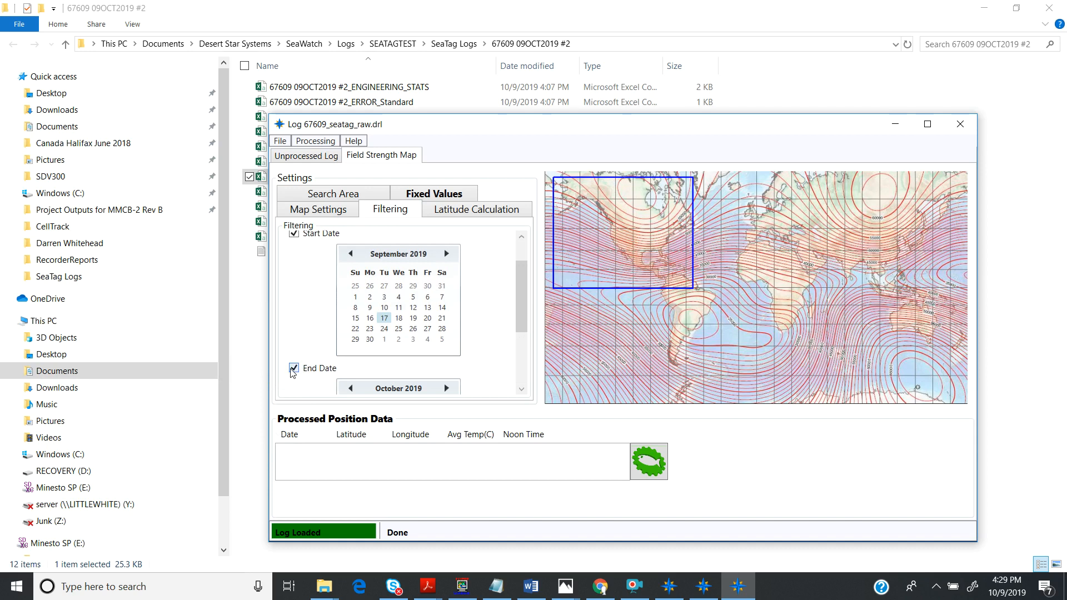
pyautogui.click(293, 369)
pyautogui.moveTo(518, 325); pyautogui.dragTo(515, 275)
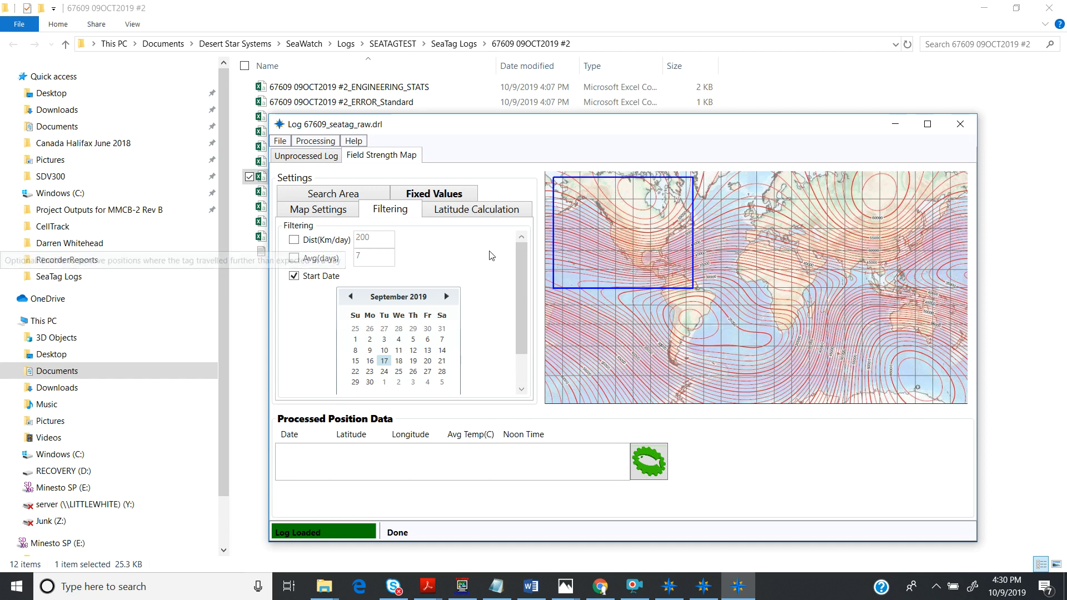
# Compute the positions from the log with the current filter settings and look through the processed position data
pyautogui.moveTo(521, 263); pyautogui.dragTo(516, 314)
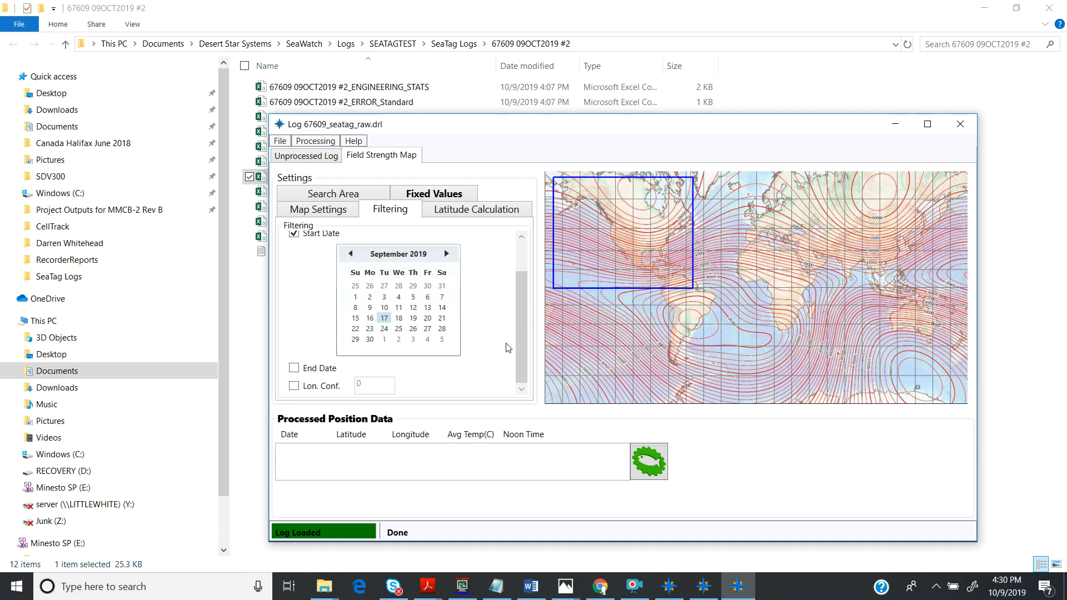
pyautogui.click(641, 462)
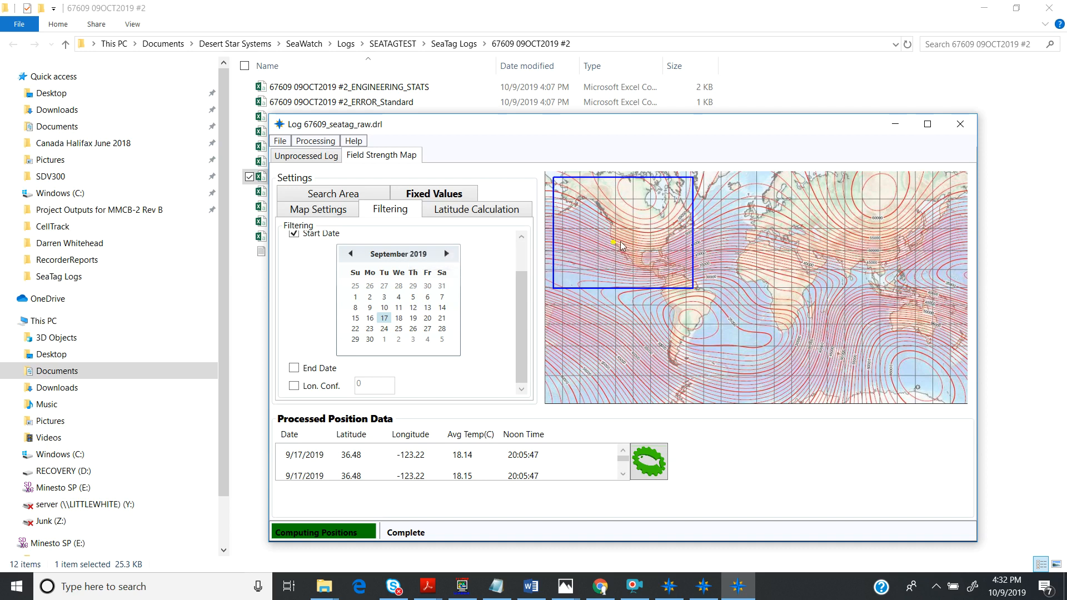
pyautogui.moveTo(613, 245)
pyautogui.click(652, 464)
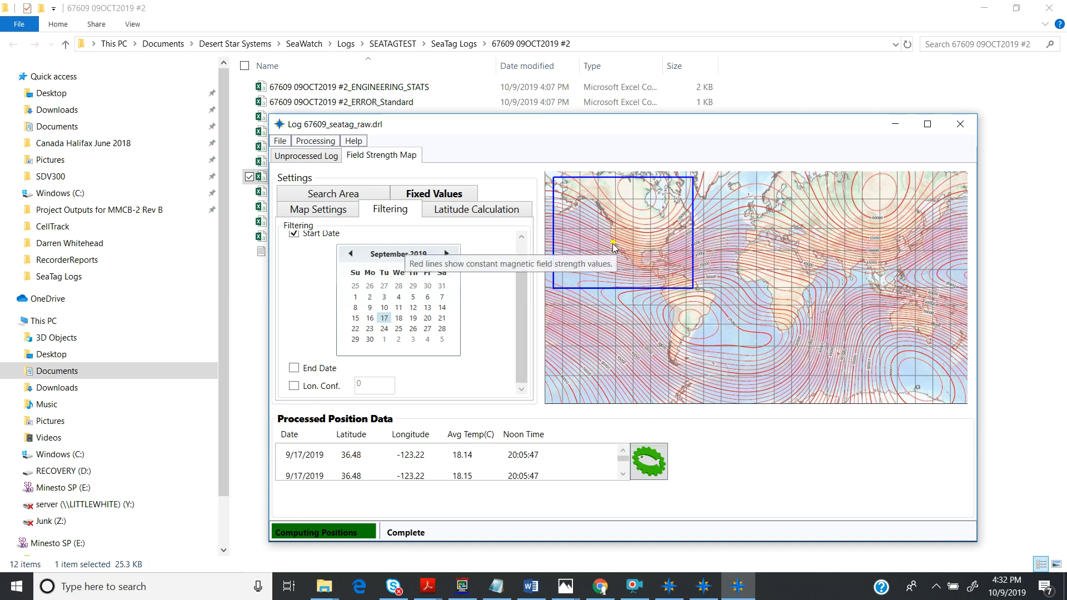
pyautogui.click(623, 474)
pyautogui.moveTo(623, 474); pyautogui.dragTo(623, 474)
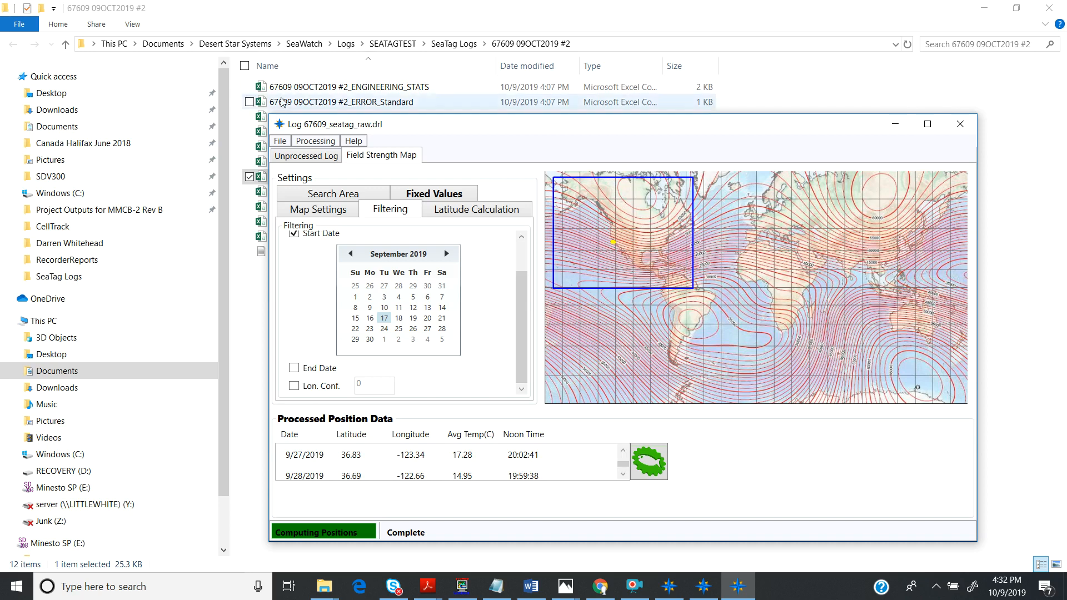
# Export the tag-generated Google Earth map as the KML file 67609_seatag_raw_positions in the SeaTag Logs folder
pyautogui.click(279, 142)
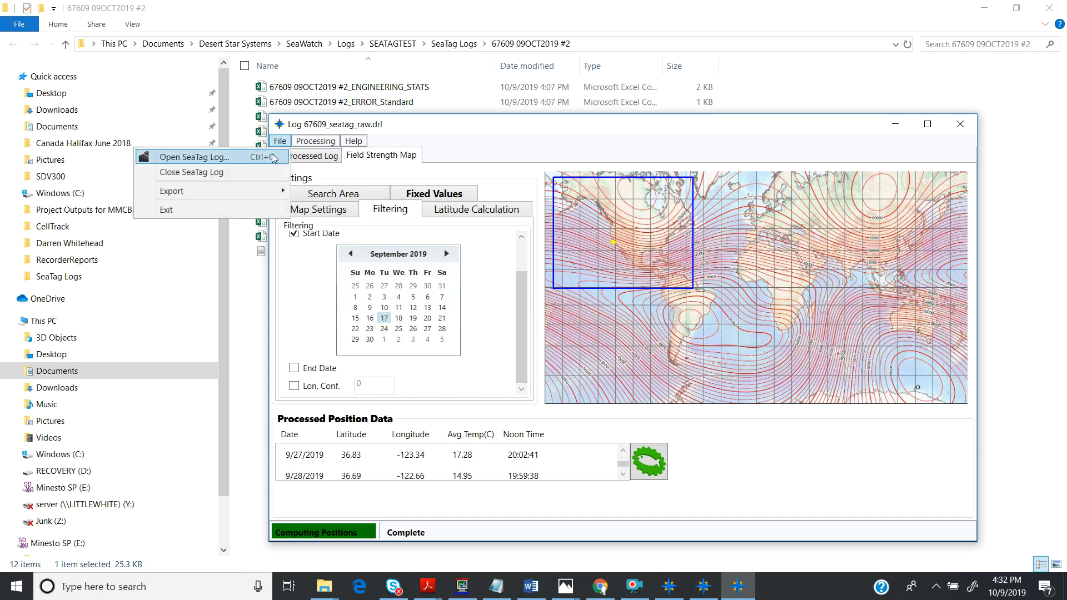
pyautogui.moveTo(269, 190)
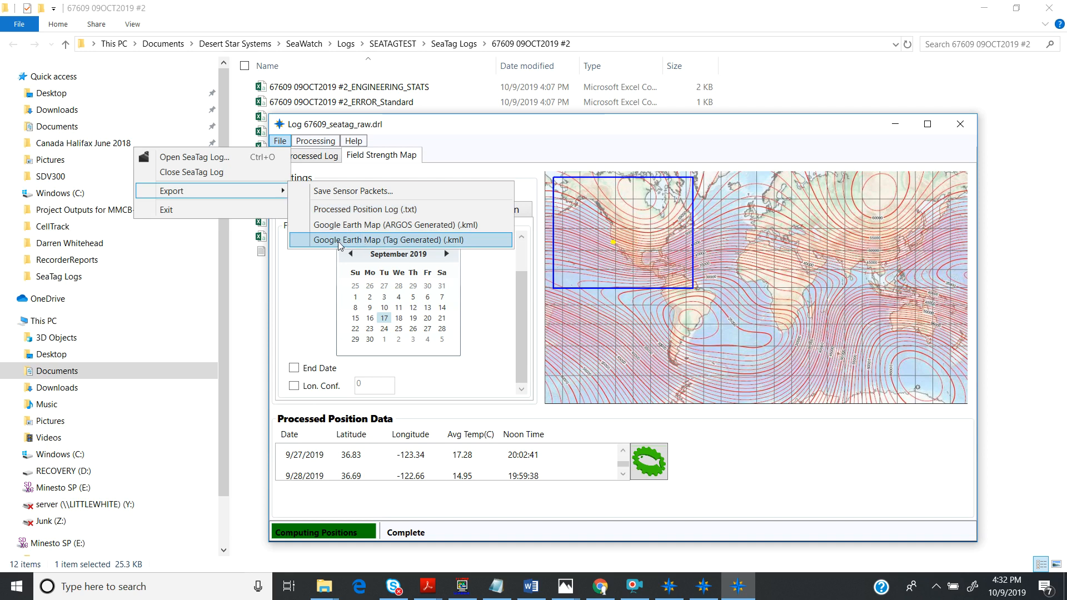
pyautogui.click(367, 241)
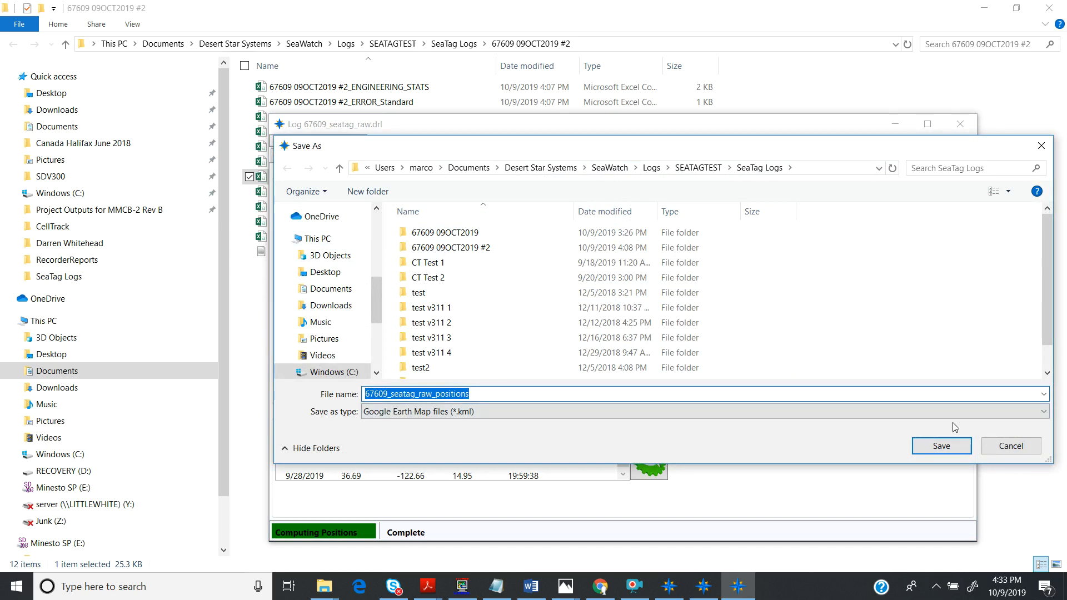
pyautogui.click(942, 445)
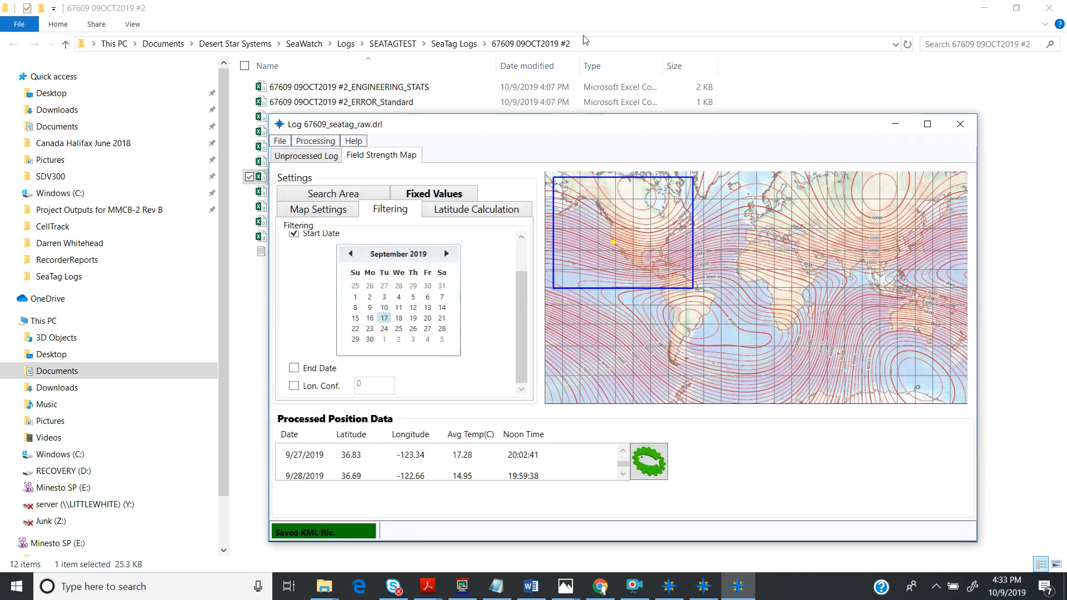
# Open 67609_seatag_raw_positions from the SeaTag Logs folder in Google Earth and dismiss the start-up tips
pyautogui.click(550, 6)
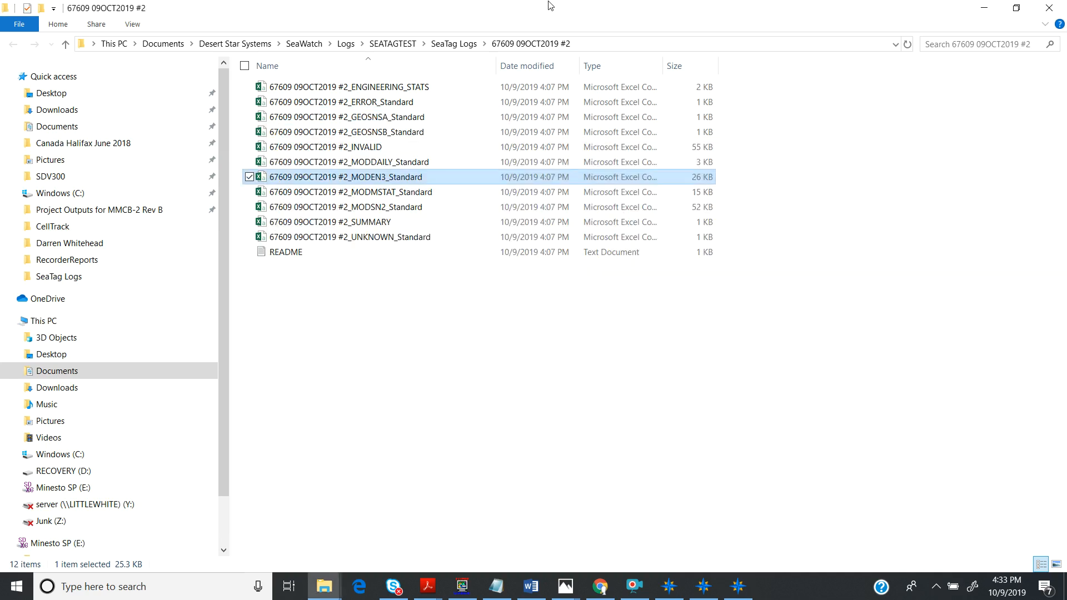
pyautogui.click(454, 45)
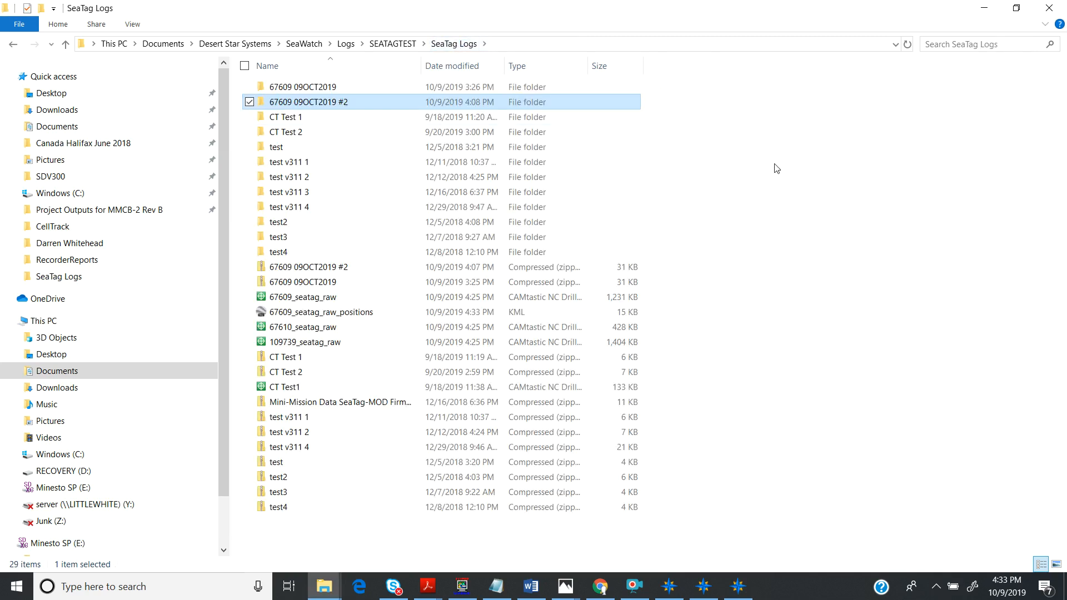
pyautogui.click(318, 316)
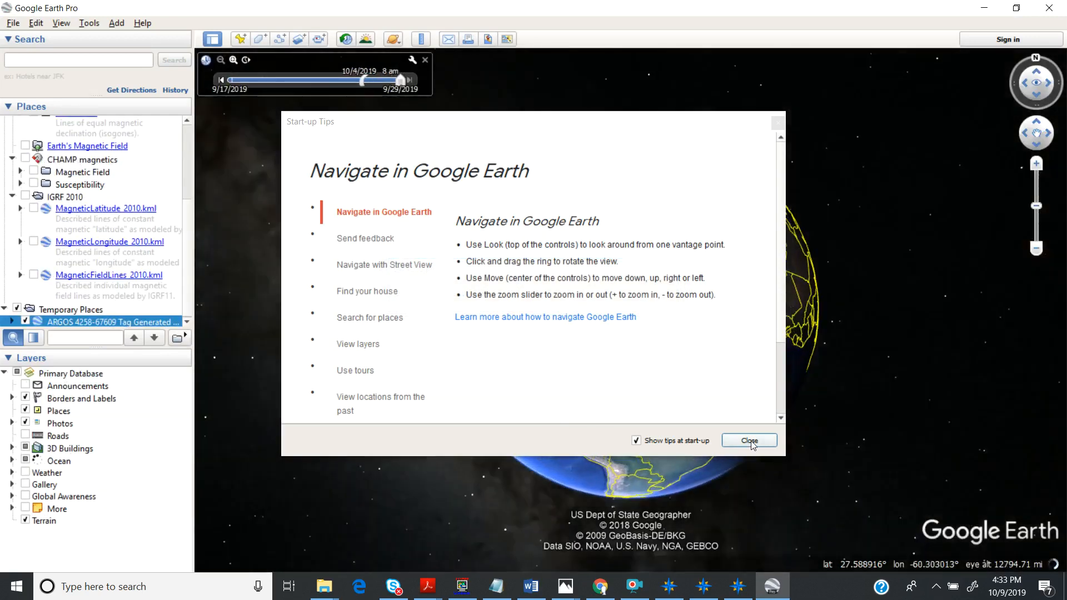
pyautogui.click(749, 440)
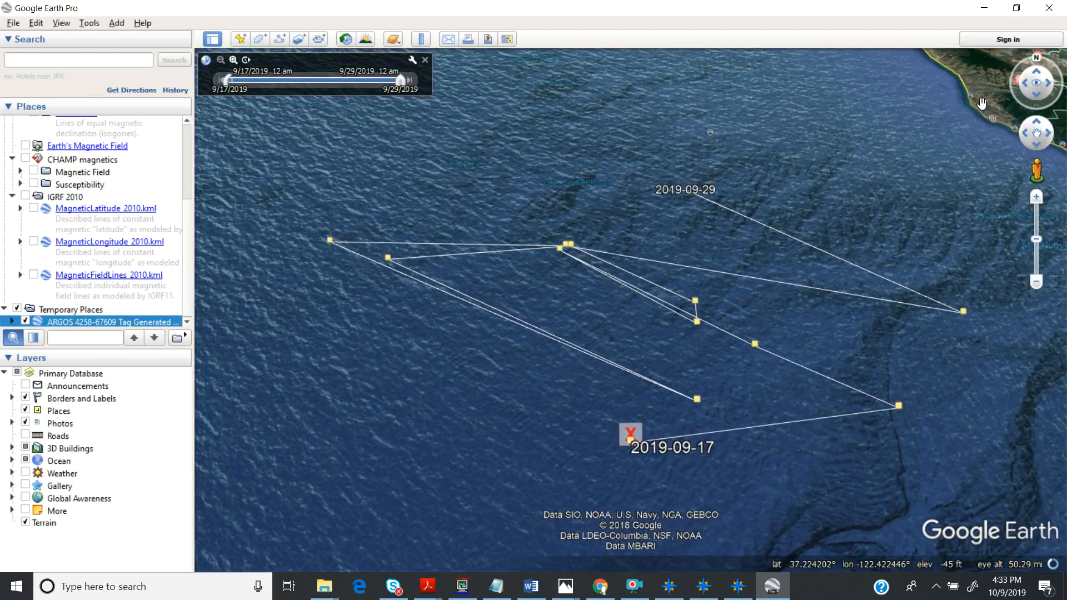
# Examine the tag's track from 2019-09-17 to 2019-09-29 and its location relative to the California coast, with north up
pyautogui.click(1035, 68)
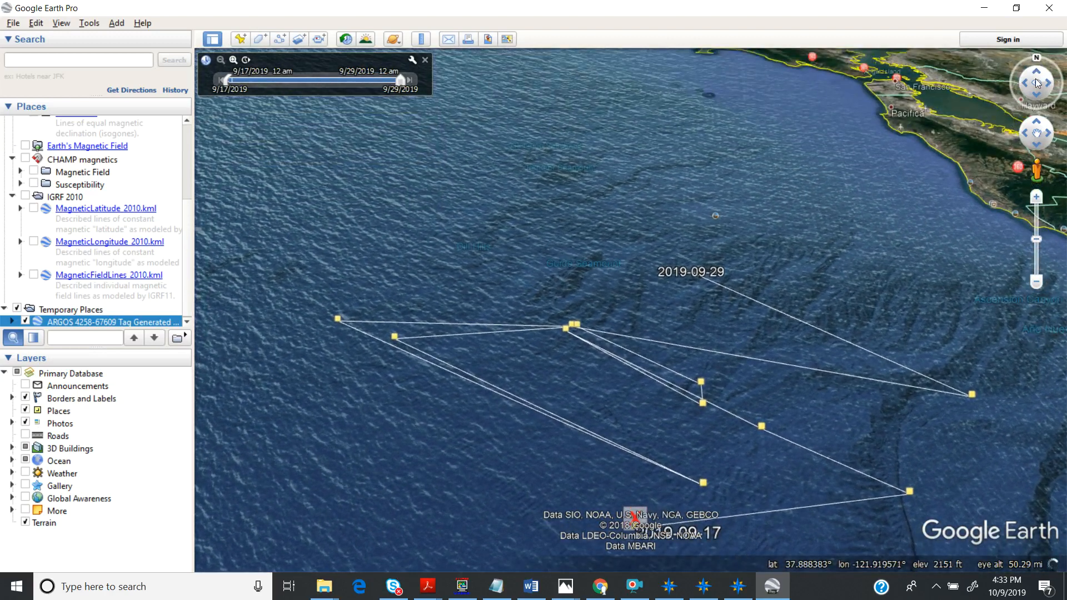
pyautogui.click(1035, 98)
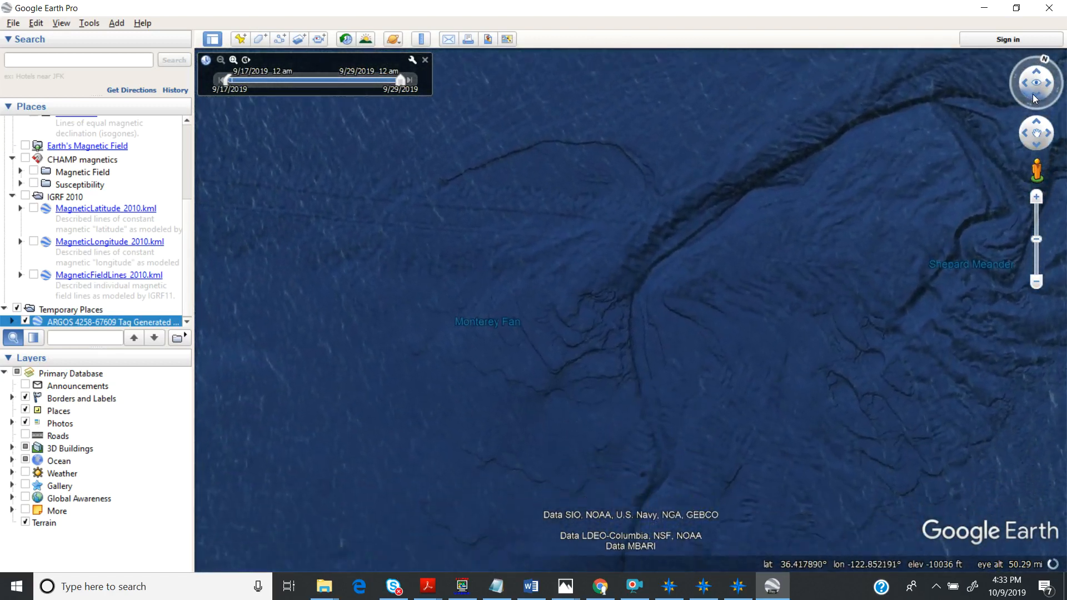
pyautogui.moveTo(758, 126); pyautogui.dragTo(609, 479)
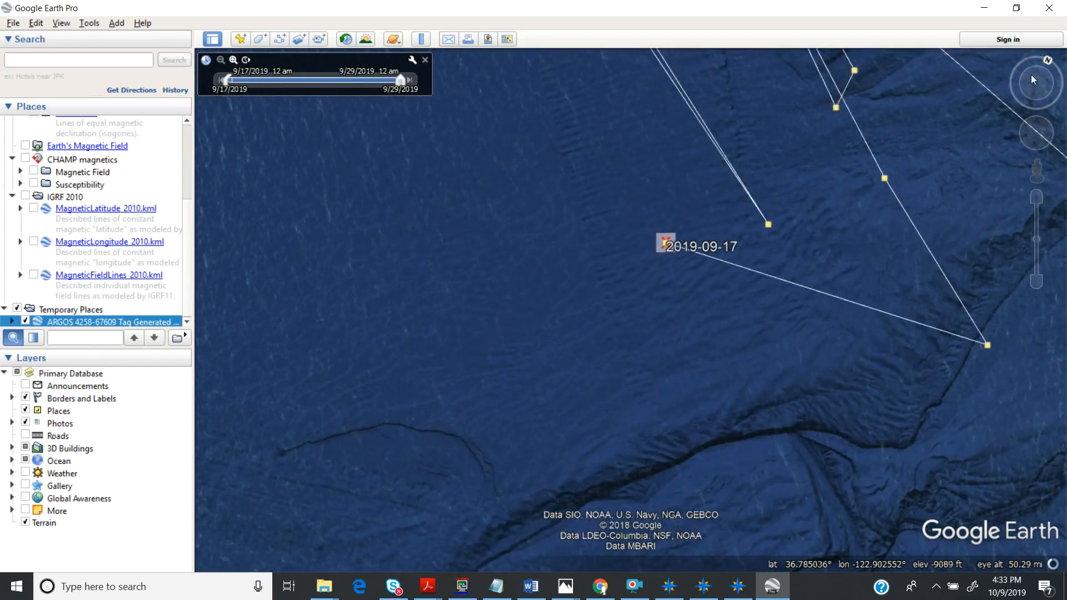
pyautogui.click(1048, 62)
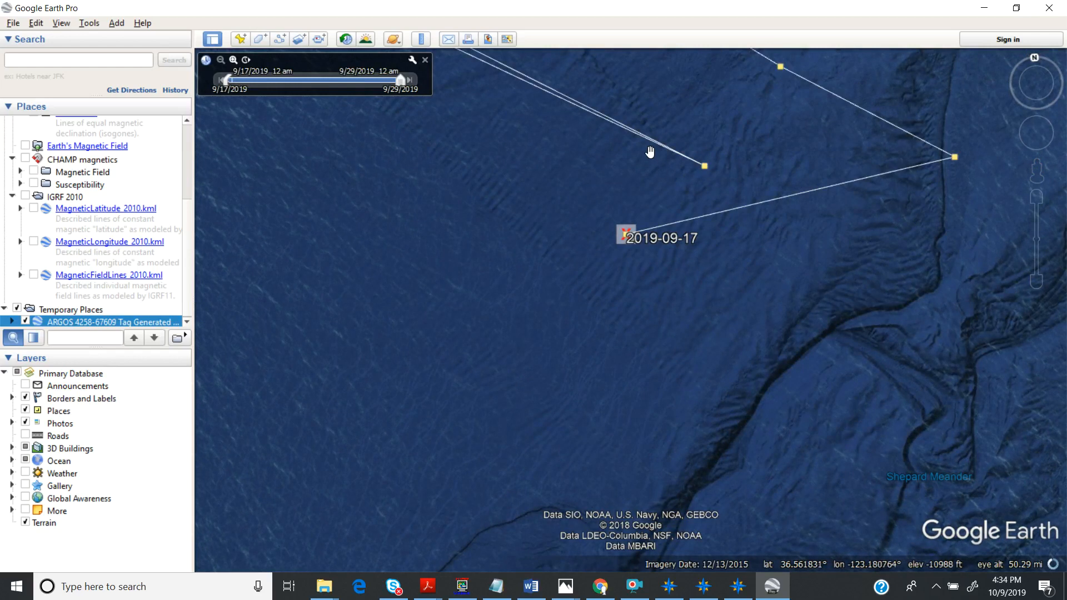
pyautogui.moveTo(652, 153); pyautogui.dragTo(647, 400)
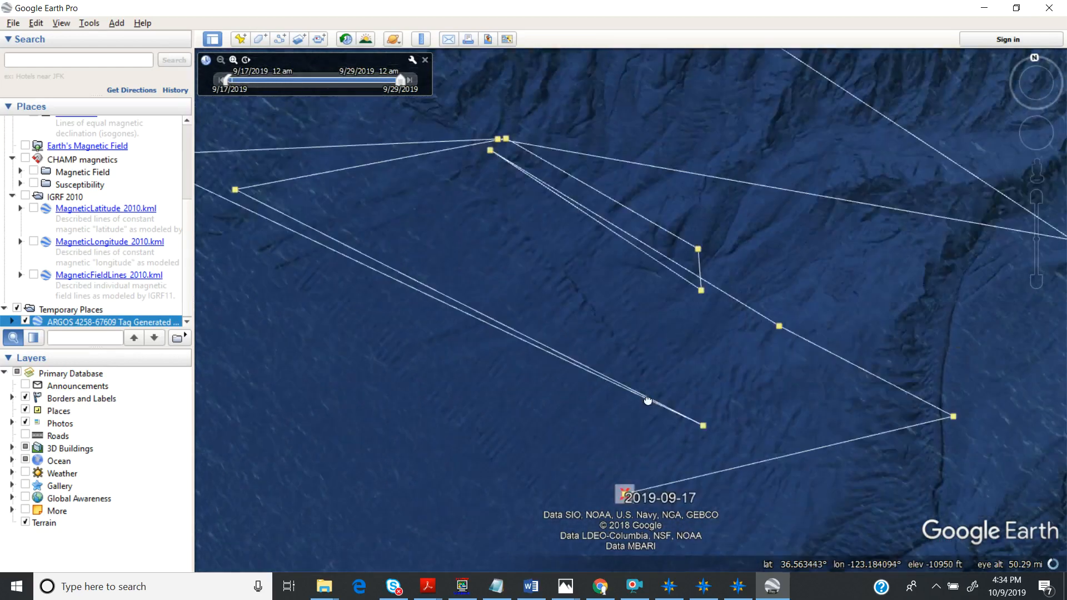
pyautogui.click(1034, 281)
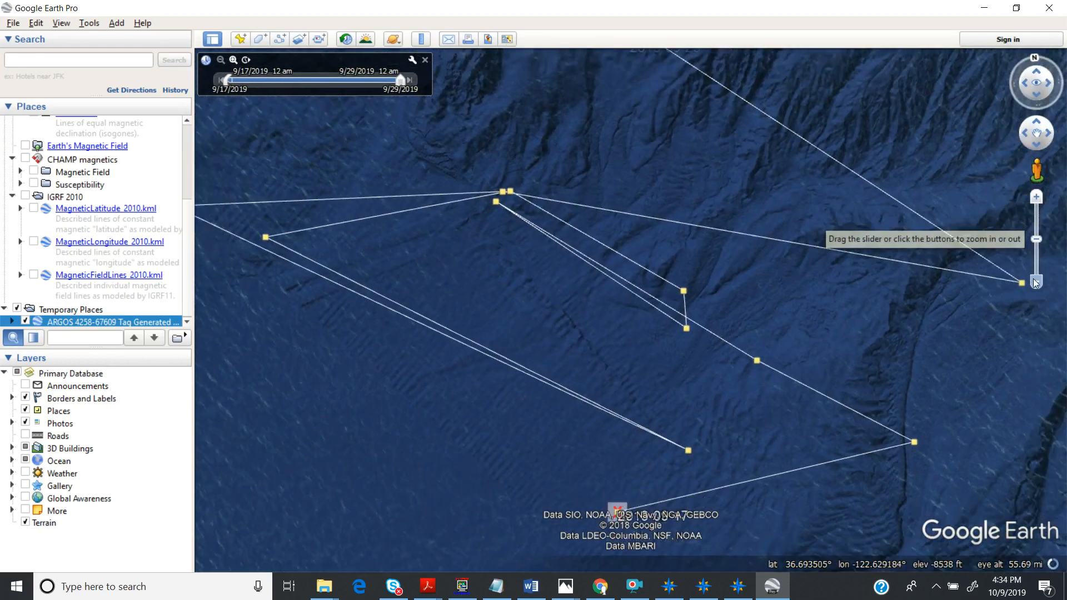
pyautogui.click(1034, 280)
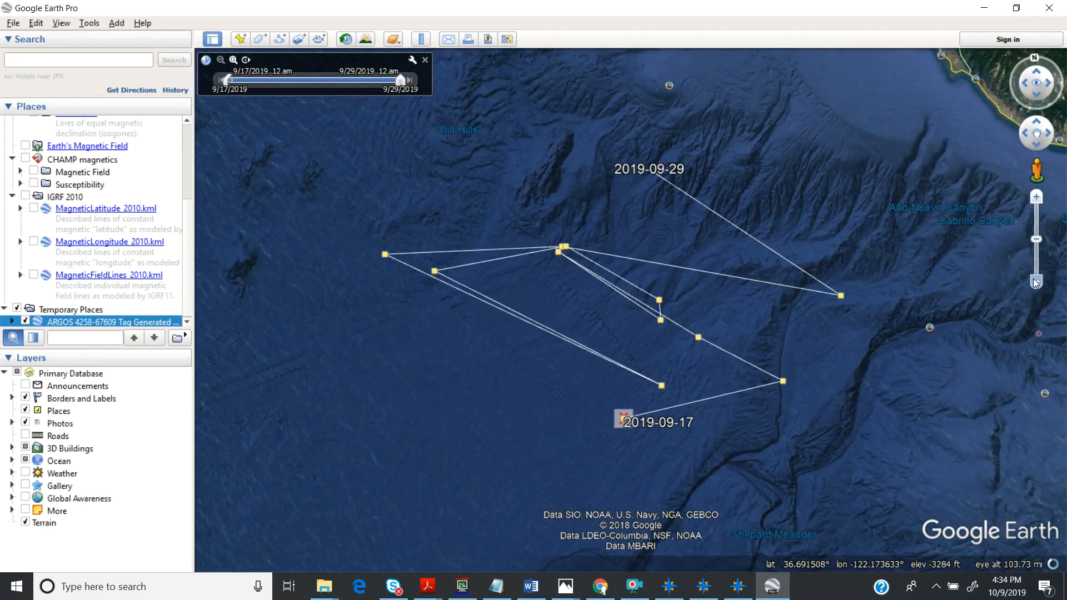
pyautogui.click(1034, 281)
pyautogui.click(1034, 280)
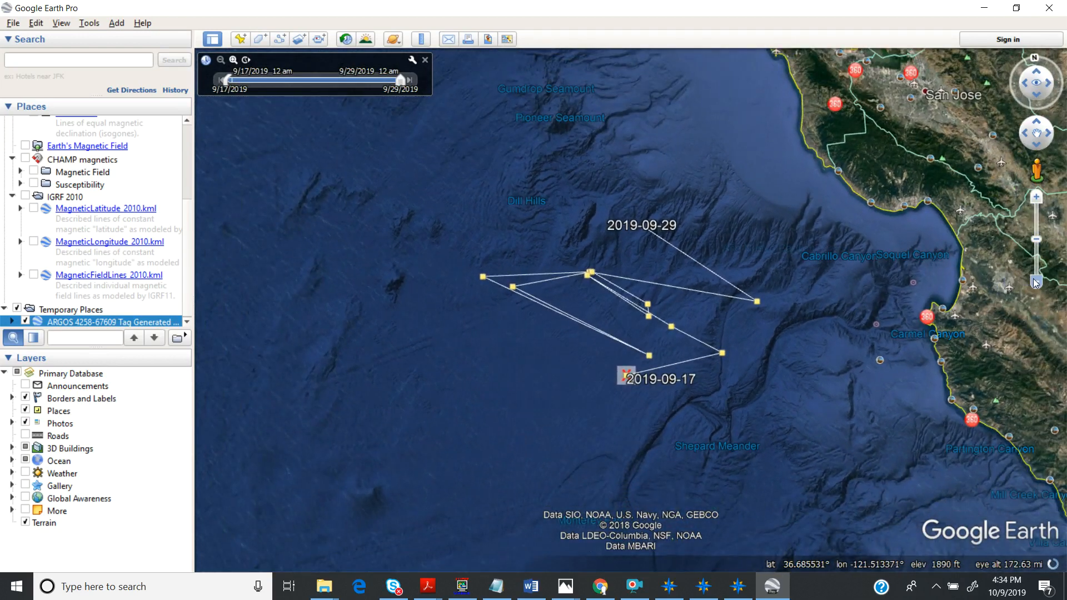
pyautogui.scroll(-2, 631, 305)
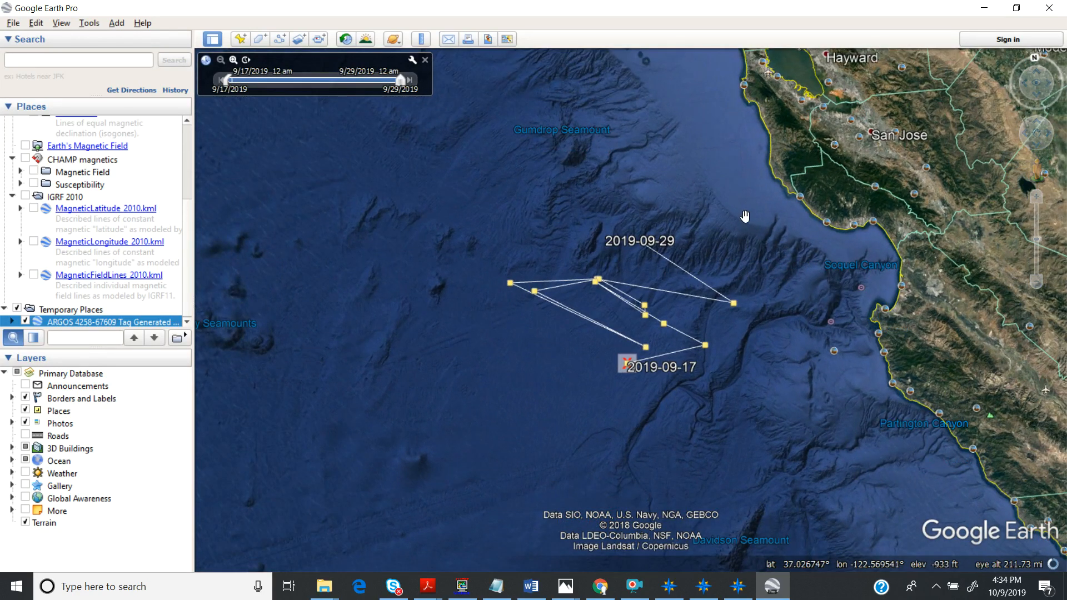
pyautogui.moveTo(745, 216); pyautogui.dragTo(740, 307)
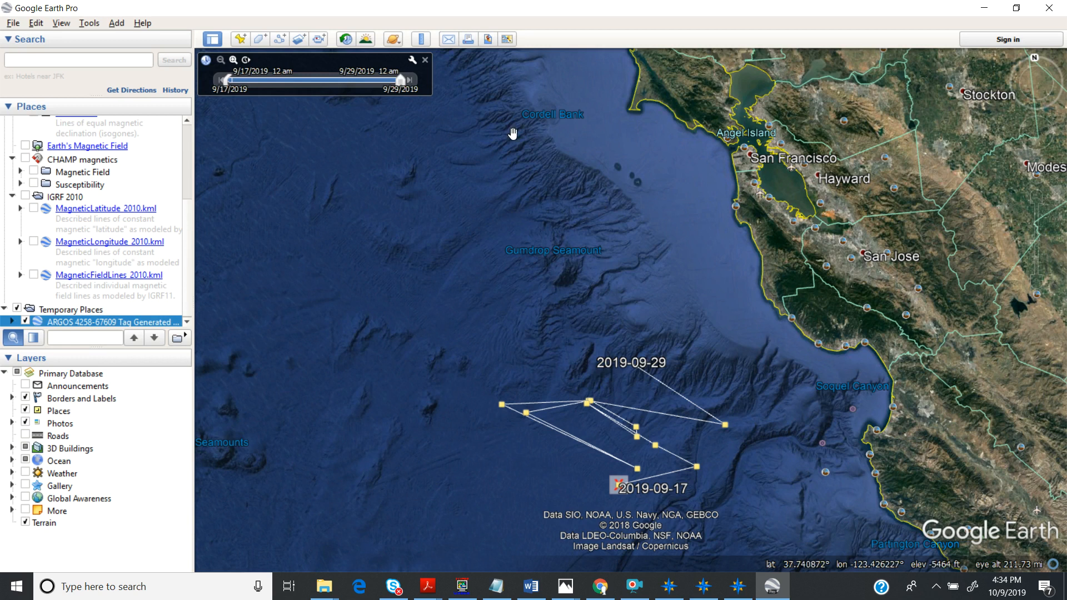
# Measure the straight-line distance from just inland of the Monterey Bay coast to the middle of the tag's track, then close the ruler
pyautogui.click(421, 40)
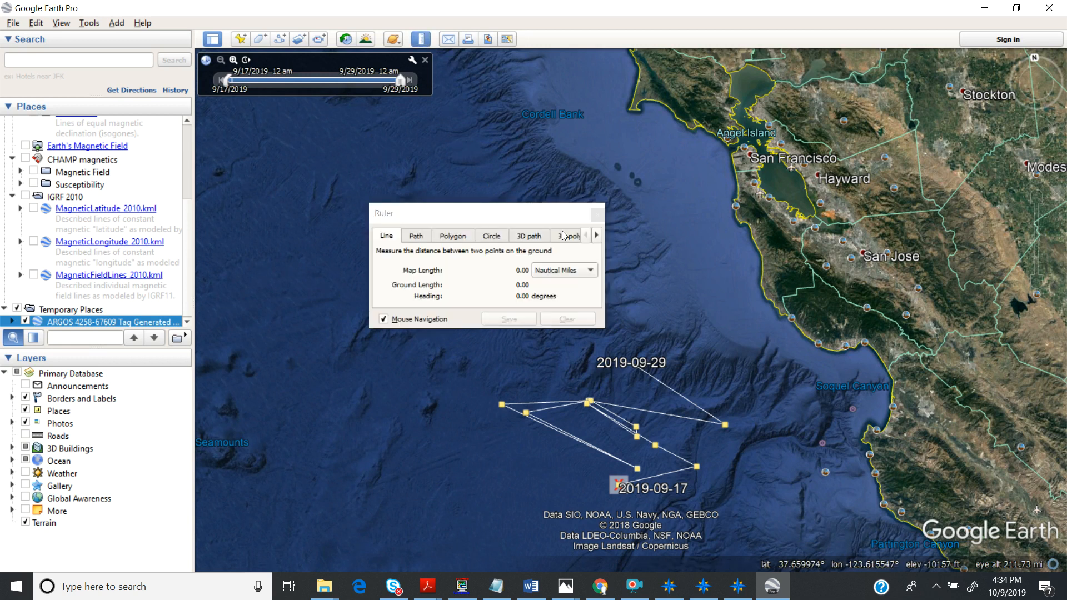
pyautogui.click(911, 454)
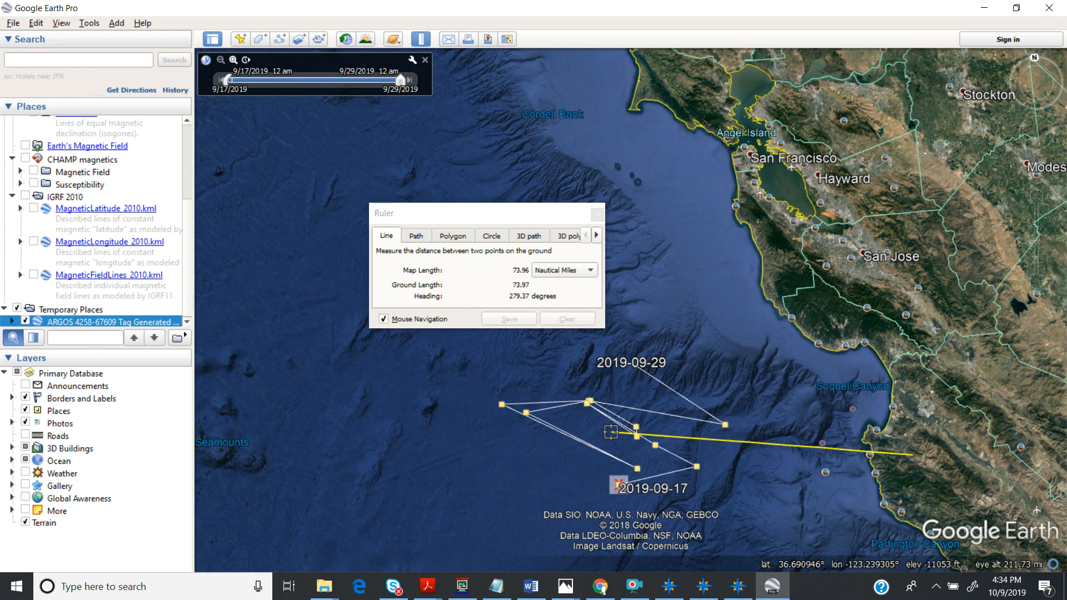
pyautogui.click(611, 432)
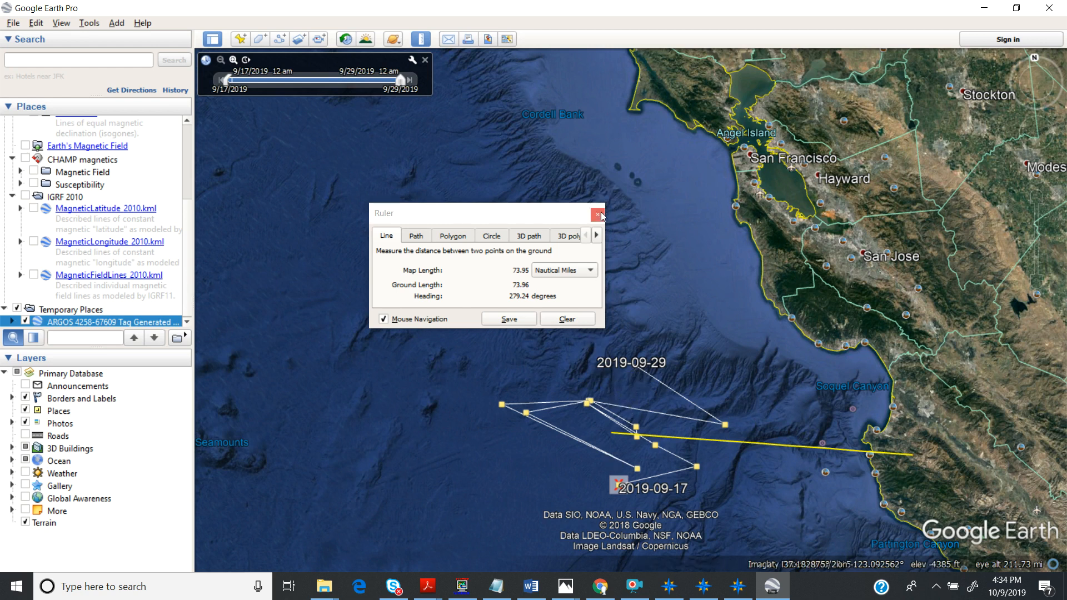
pyautogui.click(598, 213)
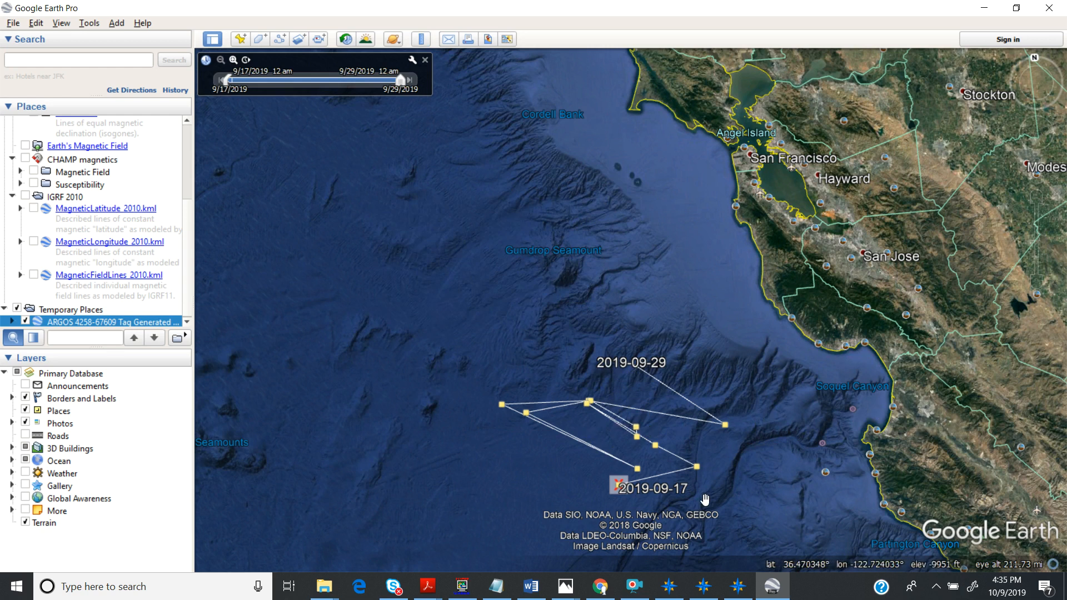
# Look at the photo view 09jun19.jpg, minimize it and switch back to the 67609_seatag_raw.drl log in SeaTrack
pyautogui.moveTo(562, 588)
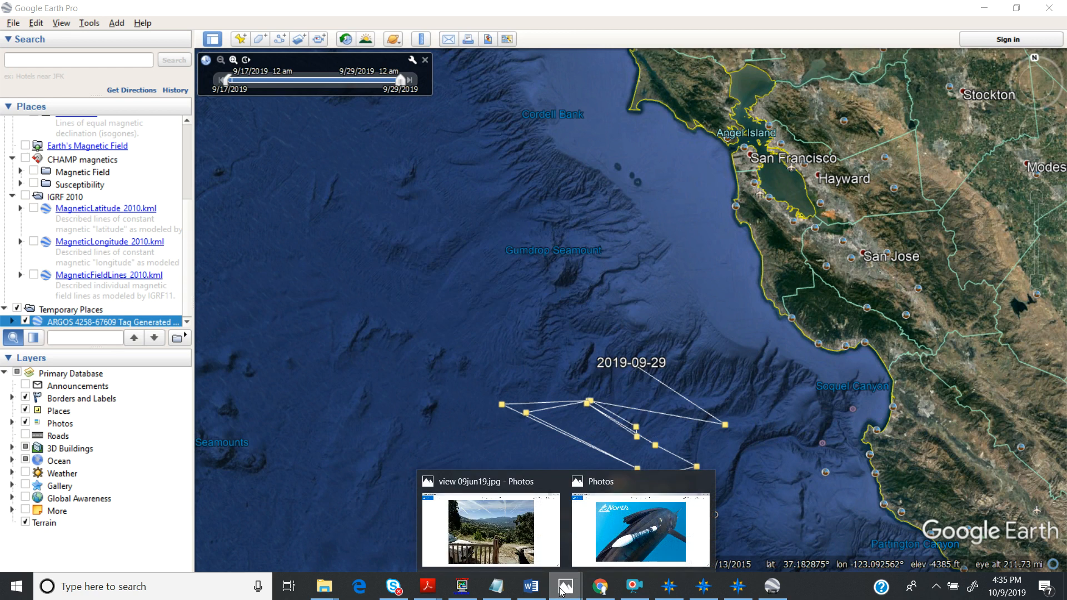
pyautogui.click(525, 536)
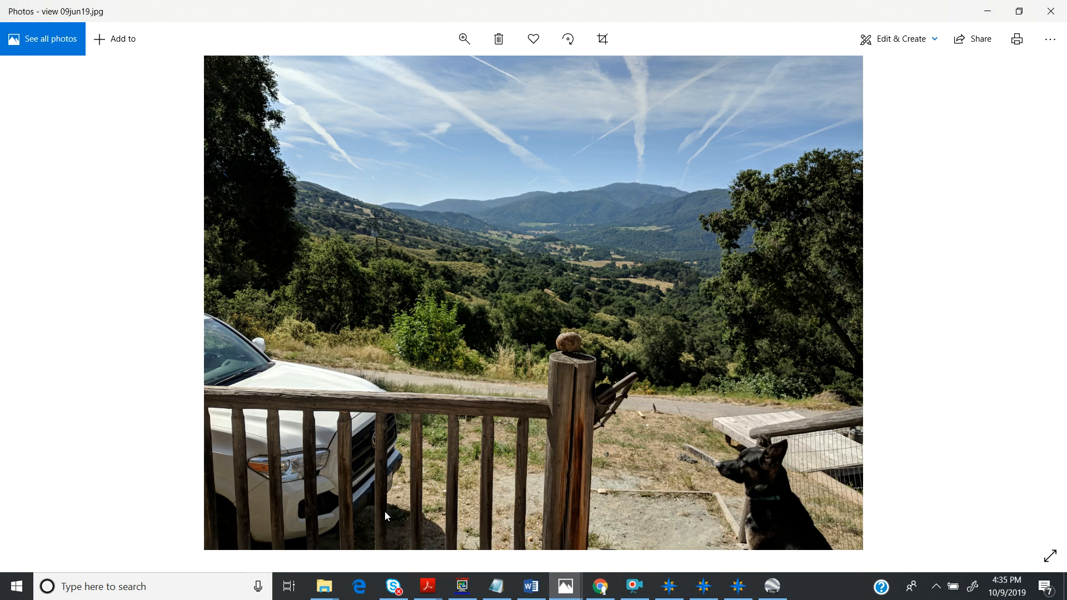
pyautogui.click(986, 8)
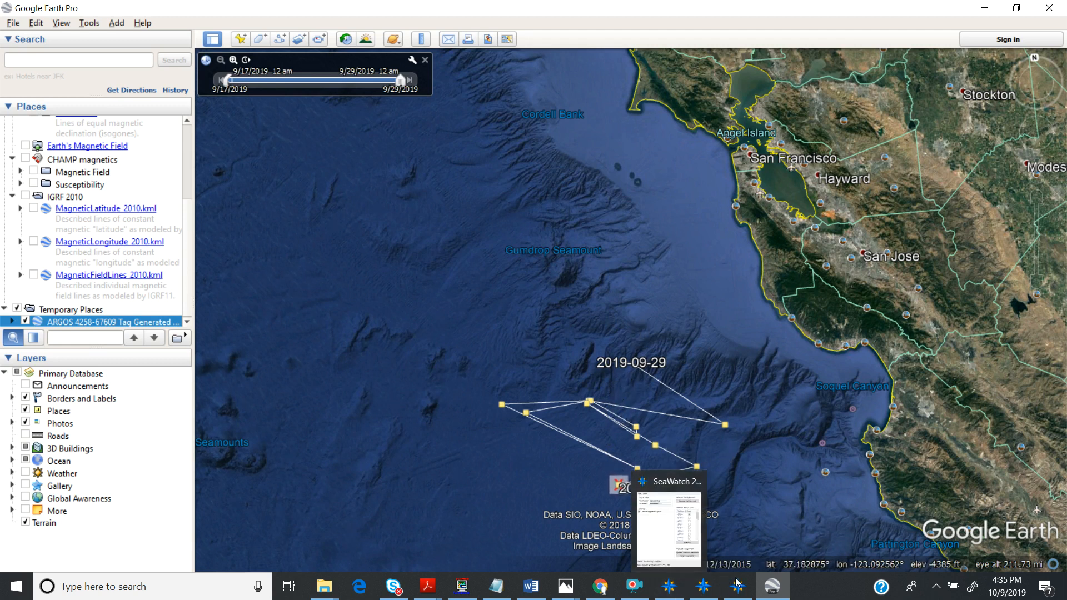
pyautogui.moveTo(739, 584)
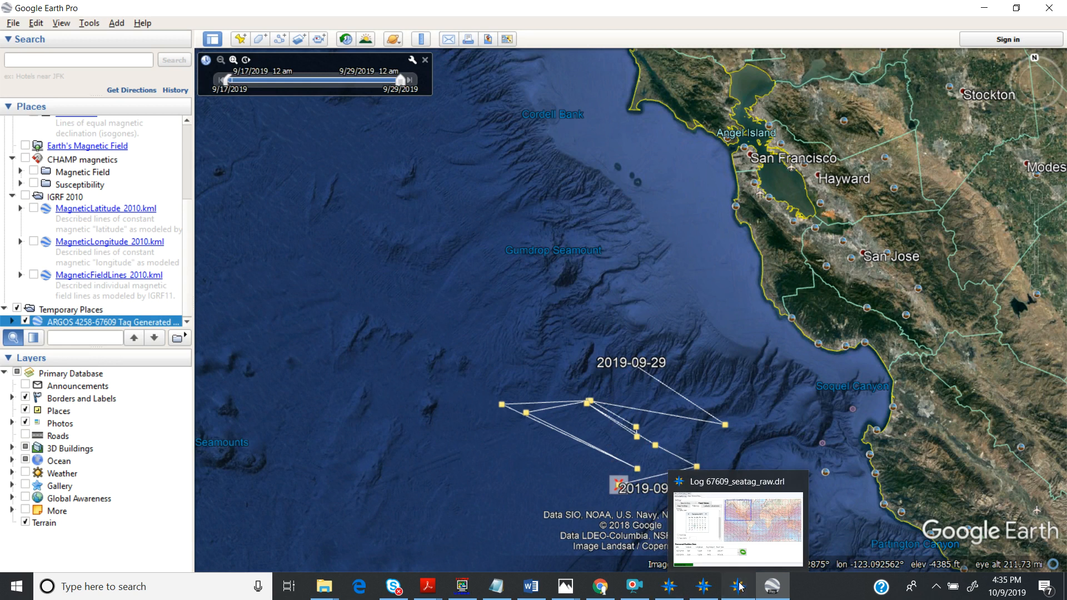
pyautogui.click(739, 584)
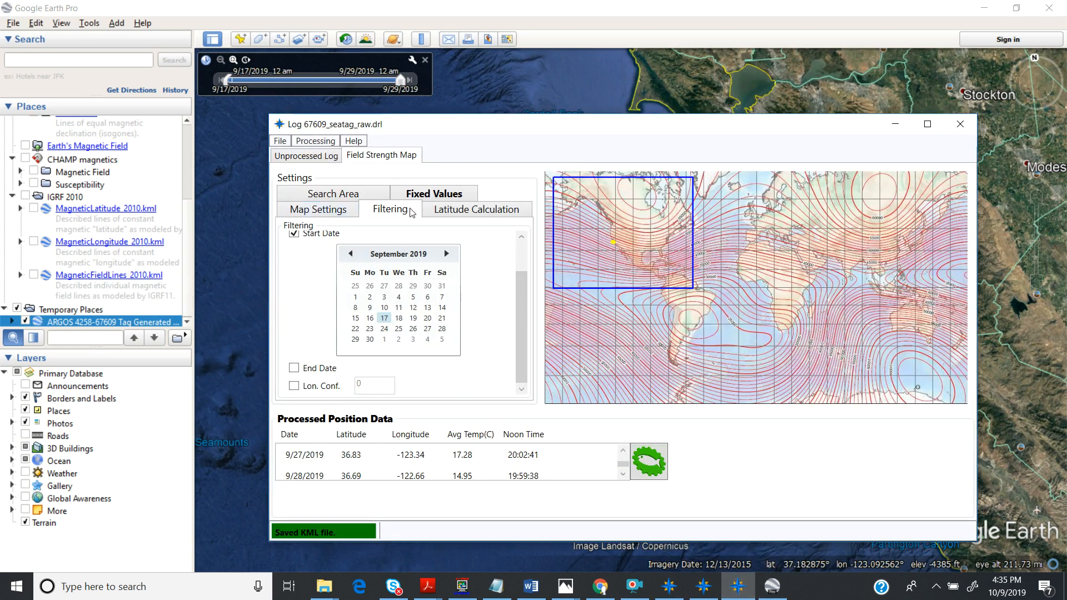
# Look at the Fixed Values settings for the 67609_seatag_raw.drl log and switch back to the tag's track in Google Earth
pyautogui.click(417, 193)
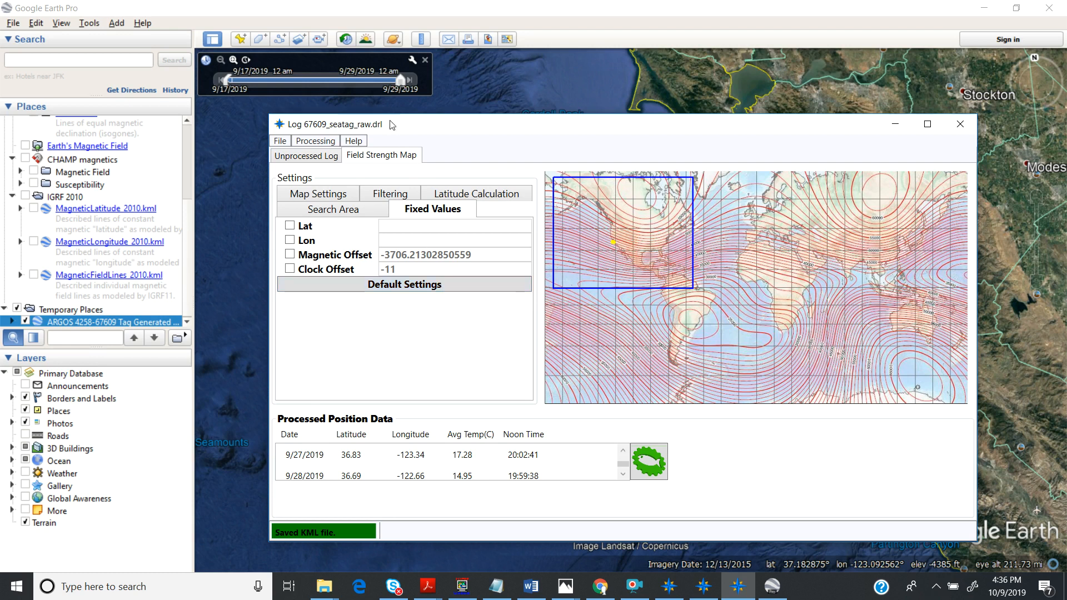
pyautogui.click(510, 73)
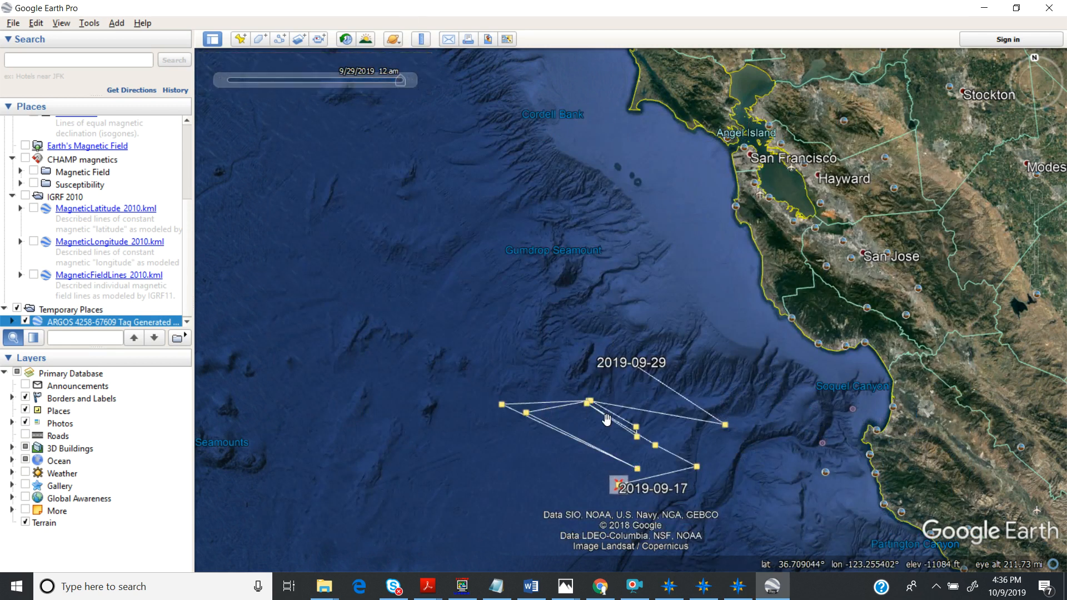
# Measure a short straight-line distance westward from the middle of the tag's track in nautical miles, and close the ruler
pyautogui.click(428, 43)
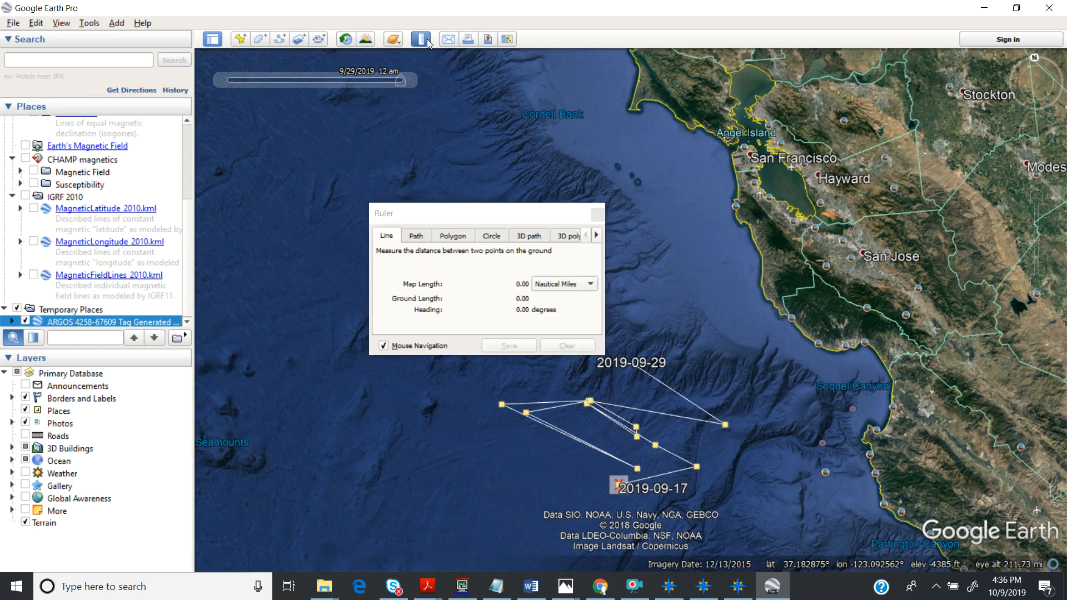
pyautogui.moveTo(465, 216); pyautogui.dragTo(349, 133)
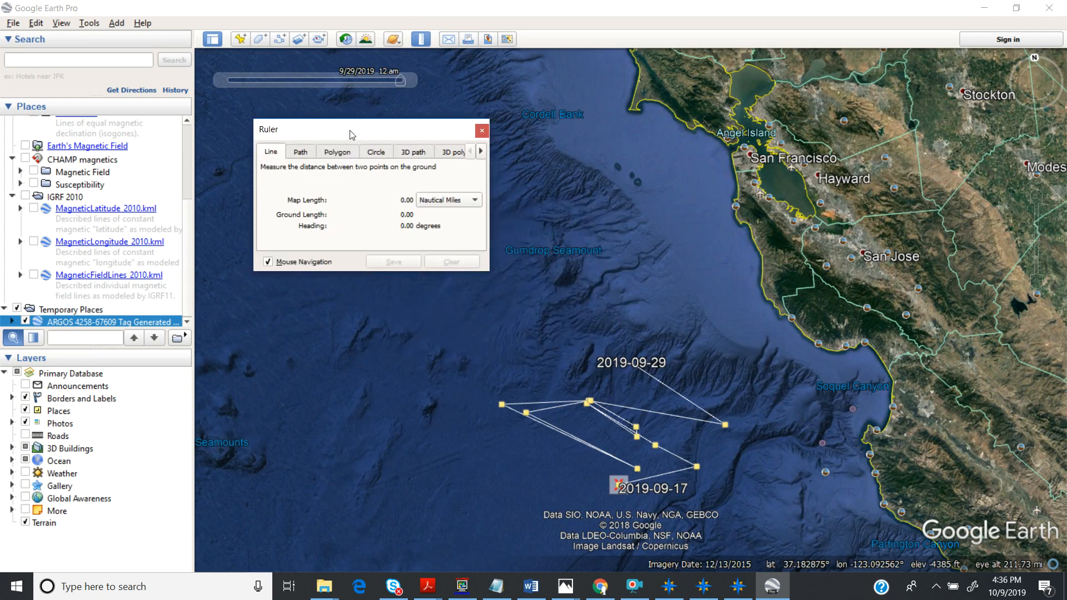
pyautogui.click(622, 428)
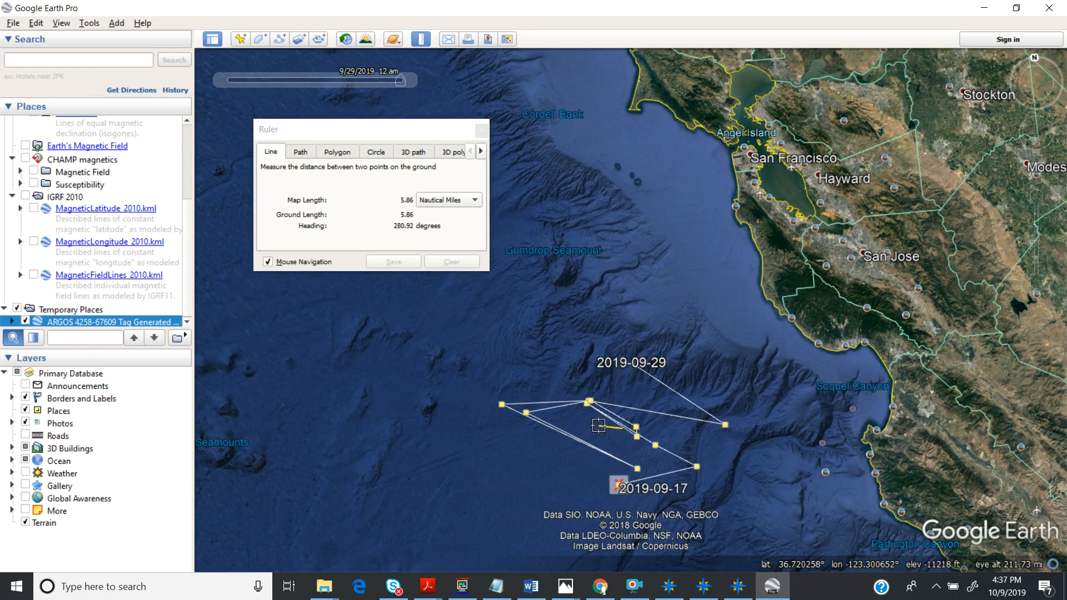
pyautogui.click(481, 131)
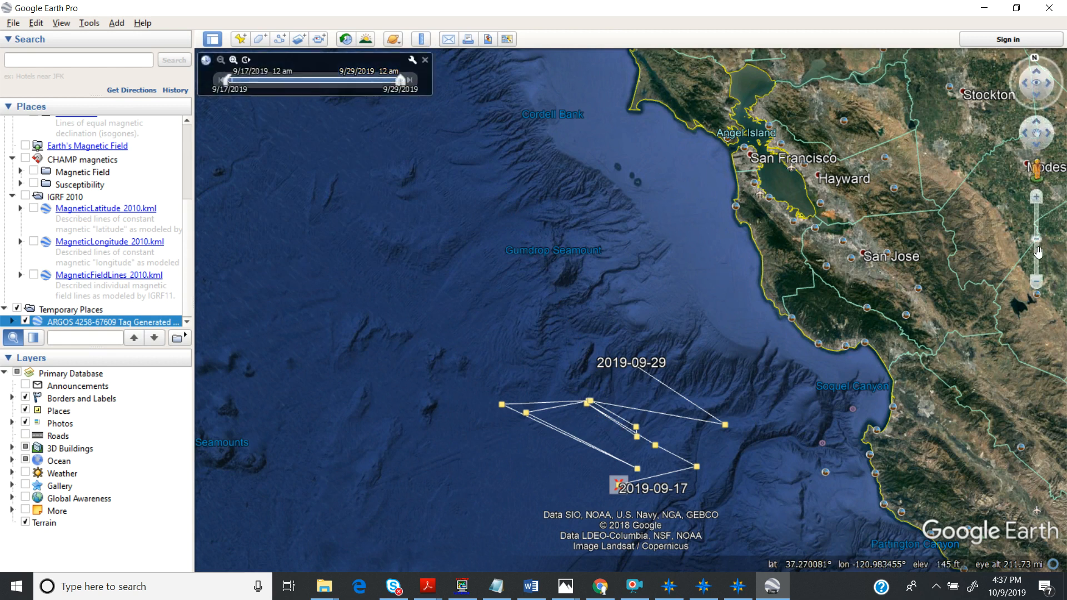
# Examine the tag's whole track in relation to the wider California coastline, from north of San Francisco down to Los Angeles
pyautogui.click(1035, 284)
pyautogui.moveTo(1036, 285); pyautogui.dragTo(1035, 284)
pyautogui.moveTo(555, 281); pyautogui.dragTo(539, 333)
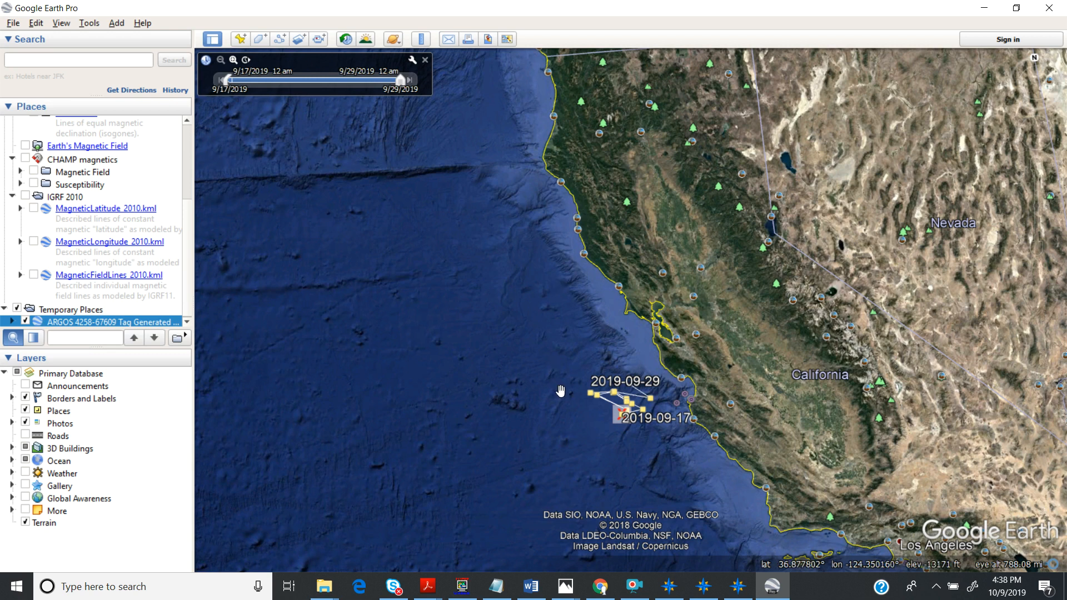
pyautogui.click(633, 587)
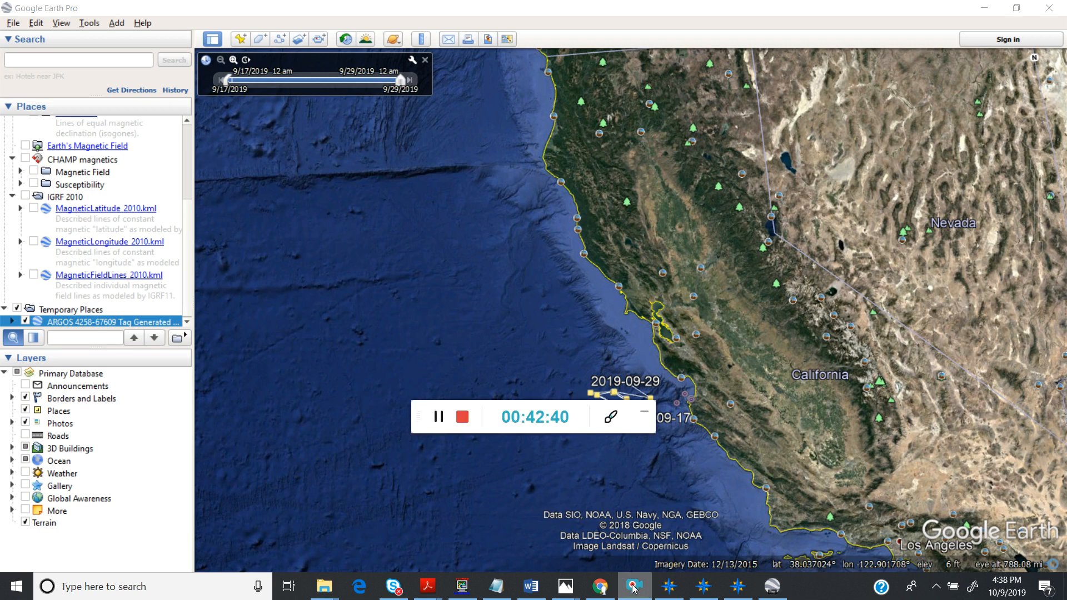